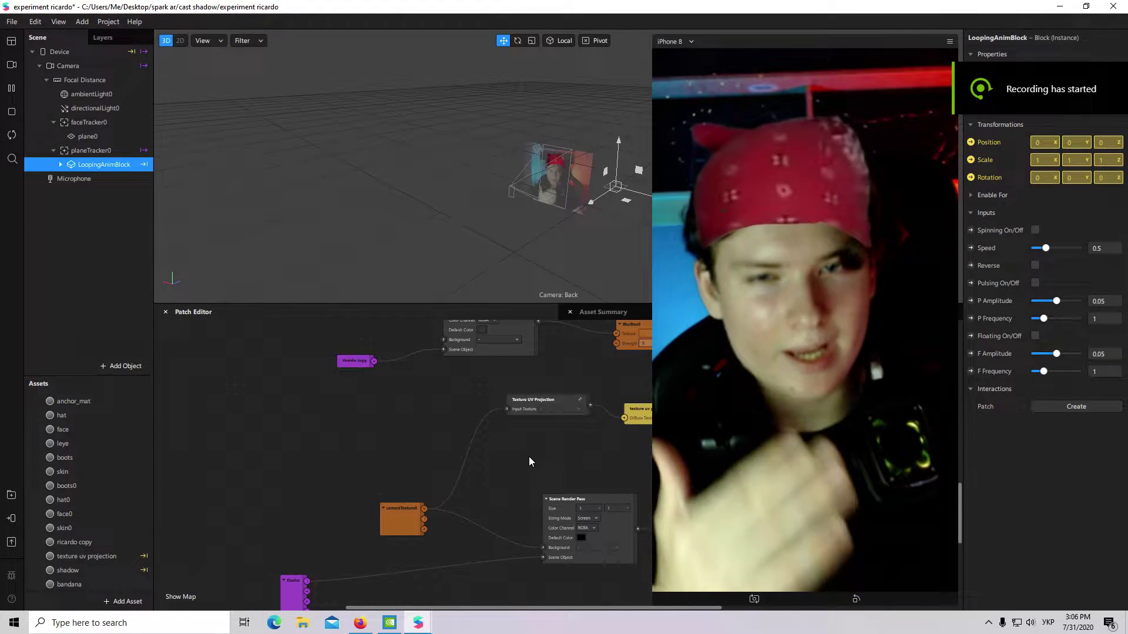
Make LoopingAnimBlock visible, preview it over the rainy street-scene video, then select the shadow plane.
click(426, 305)
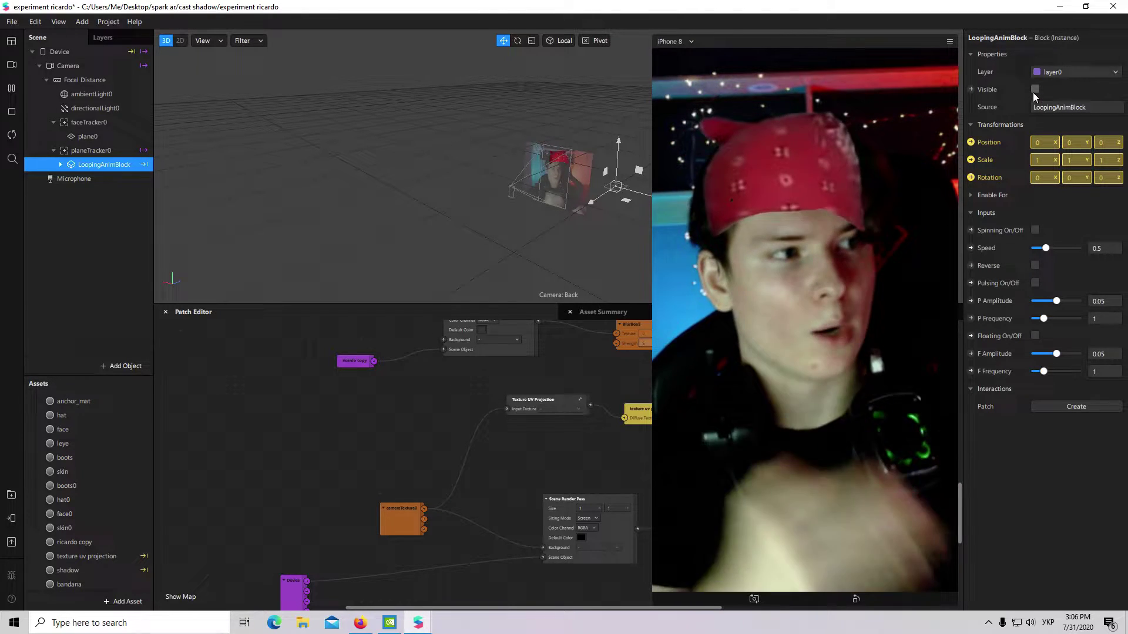
click(1035, 89)
click(16, 68)
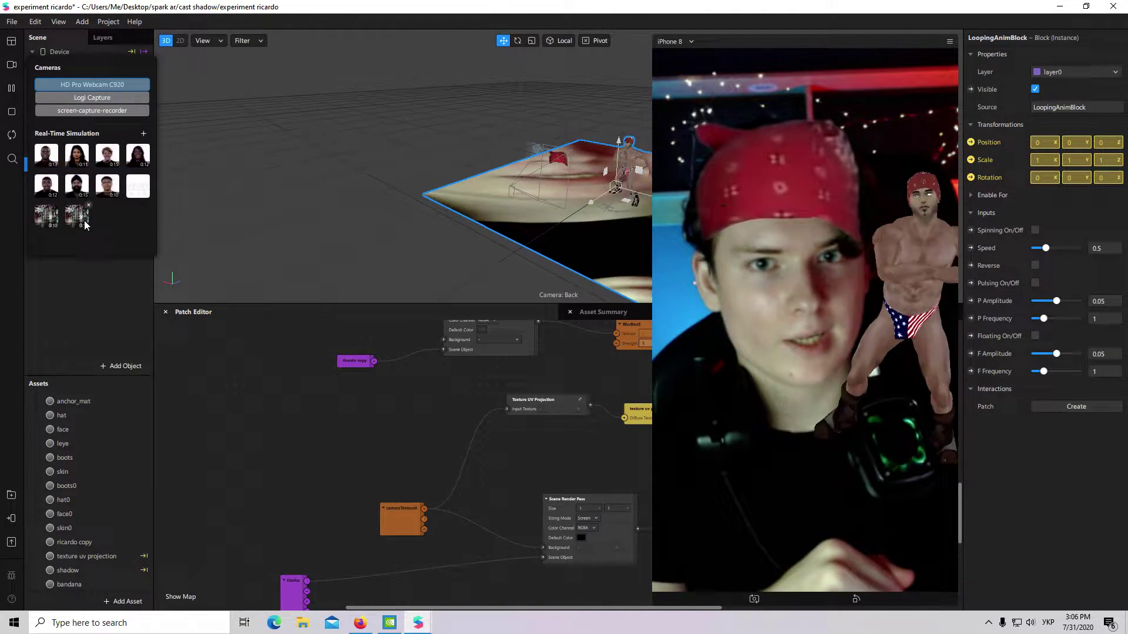
click(78, 220)
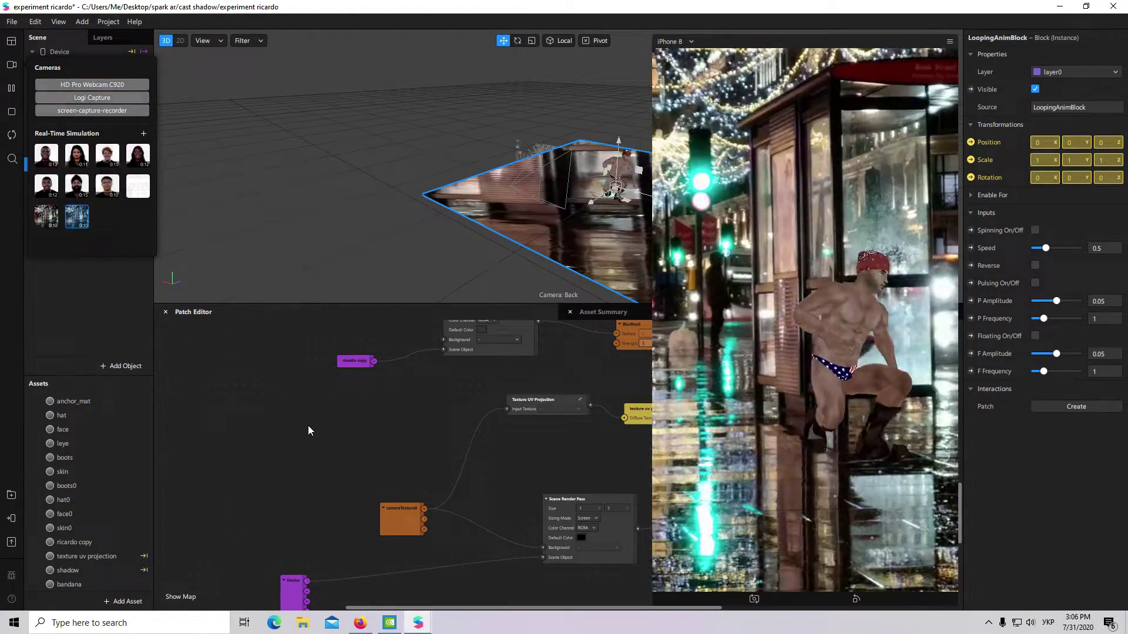
click(50, 162)
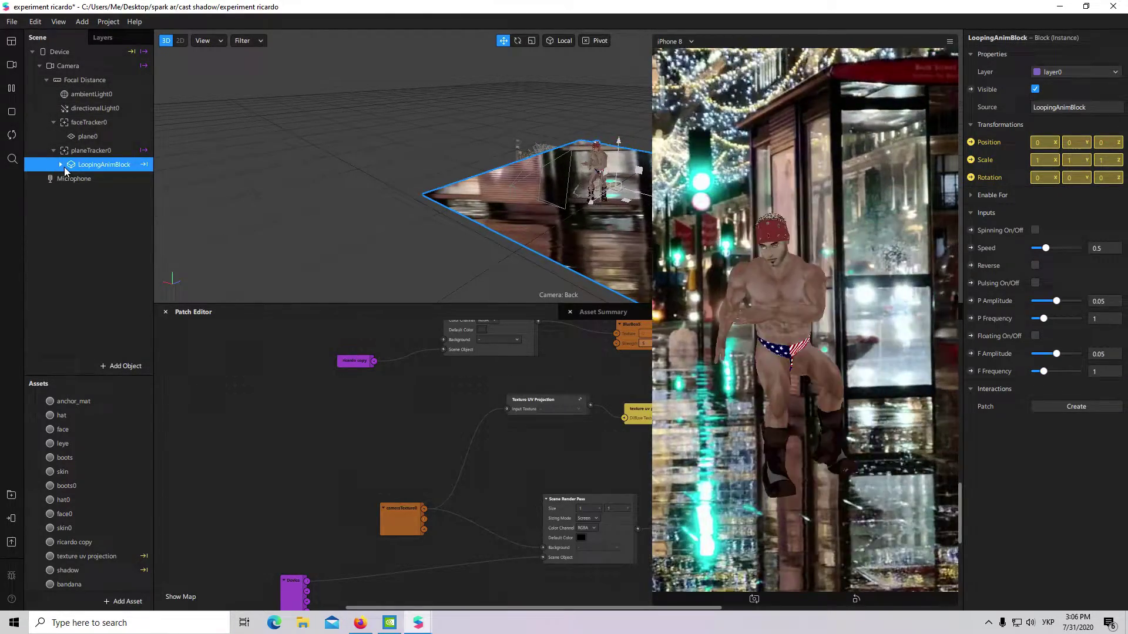
click(103, 221)
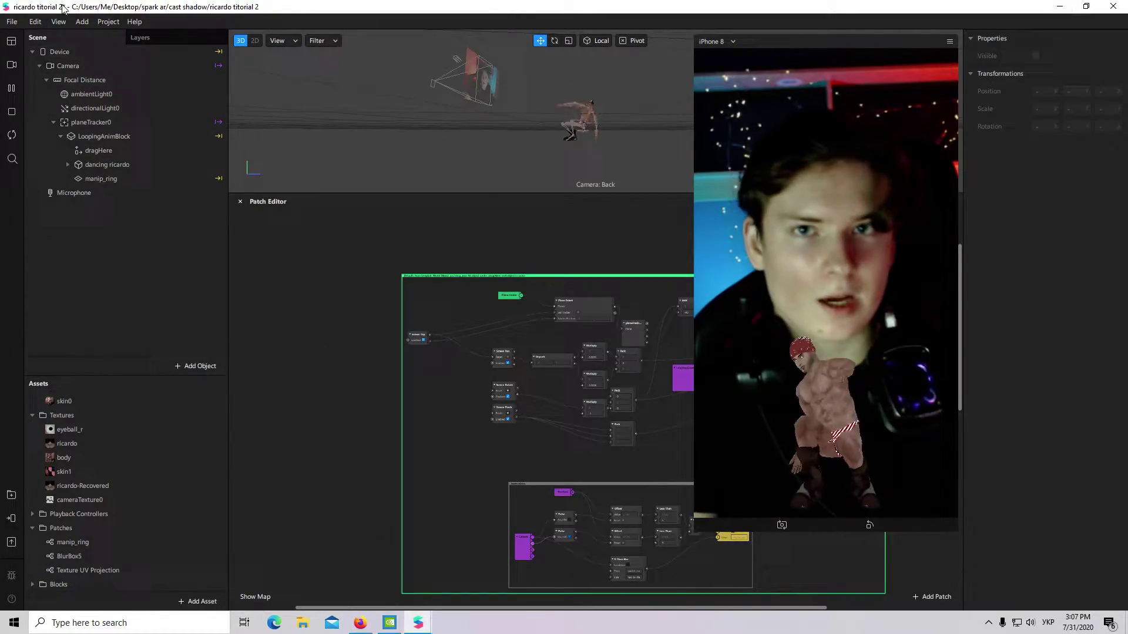
Browse the New From Template options without starting a project, then select all patches in the graph.
scroll(159, 467, up, 5)
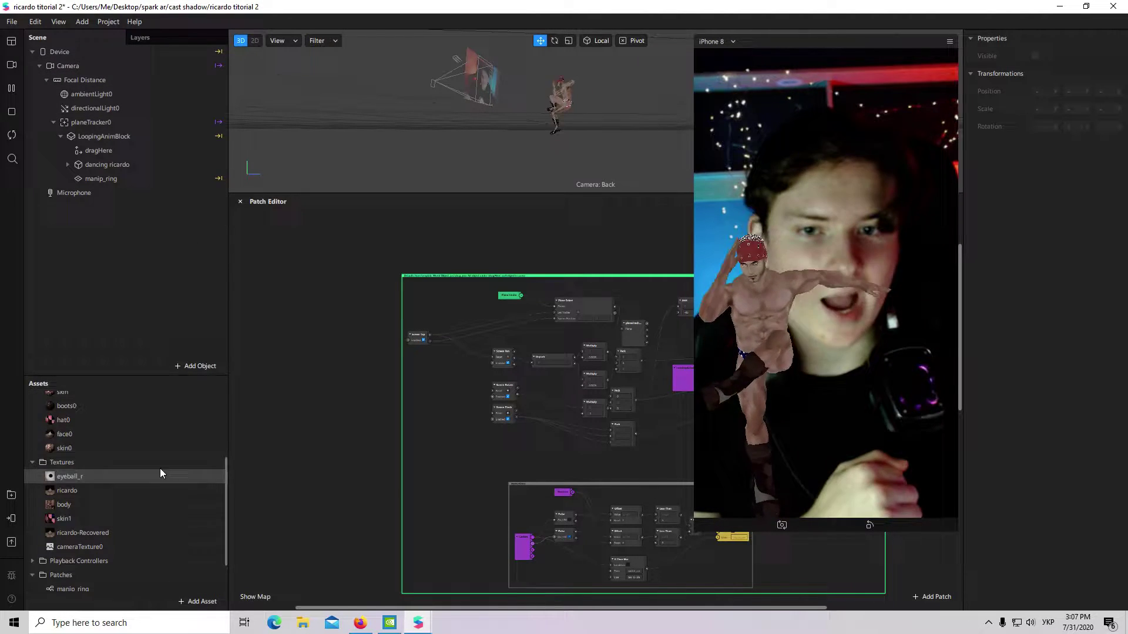
scroll(154, 444, up, 1)
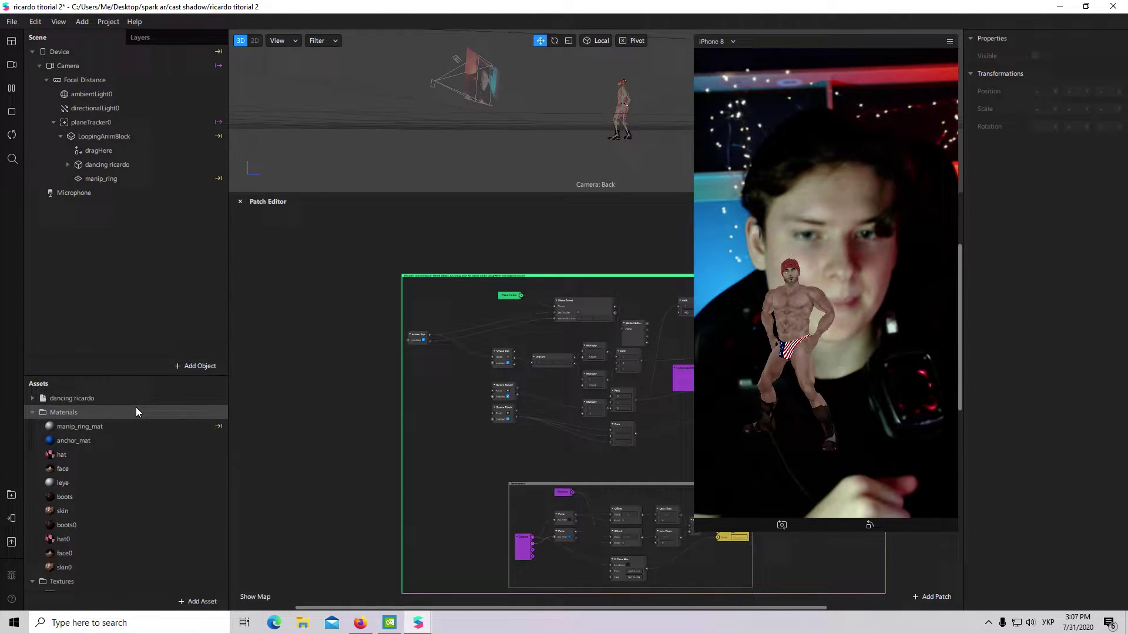
click(12, 21)
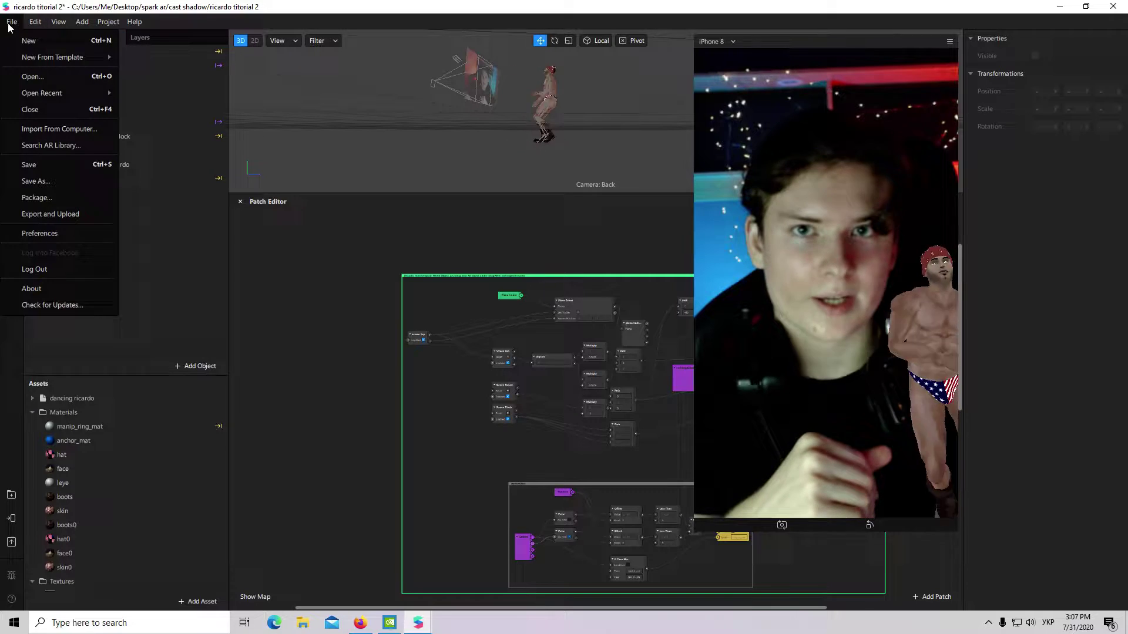
mouse_move(41, 57)
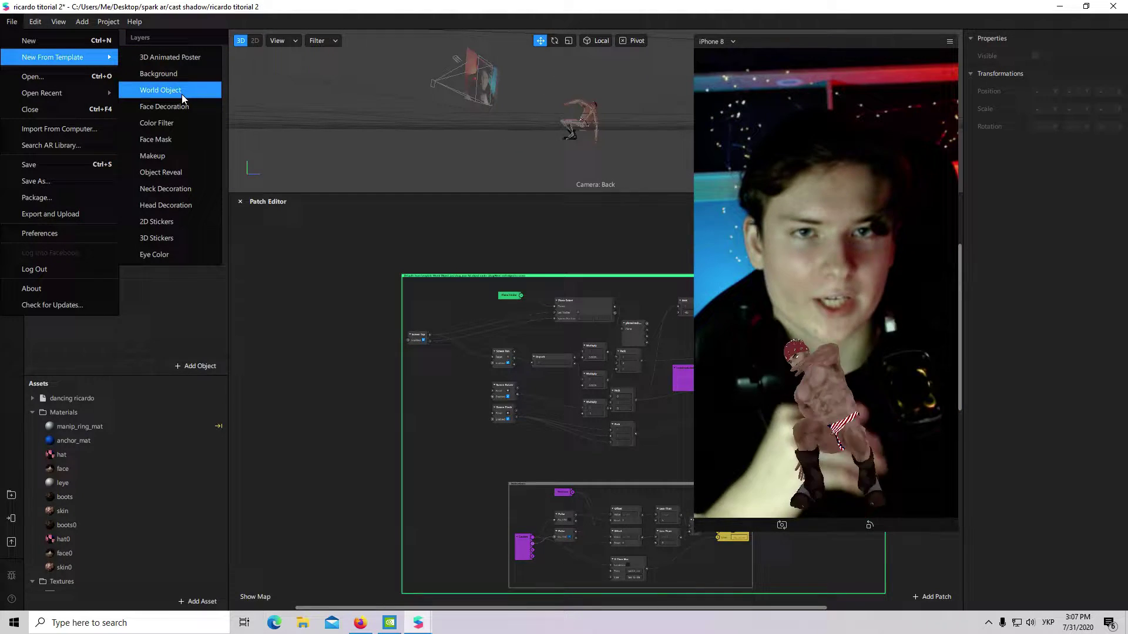
click(389, 260)
drag(298, 218, 959, 620)
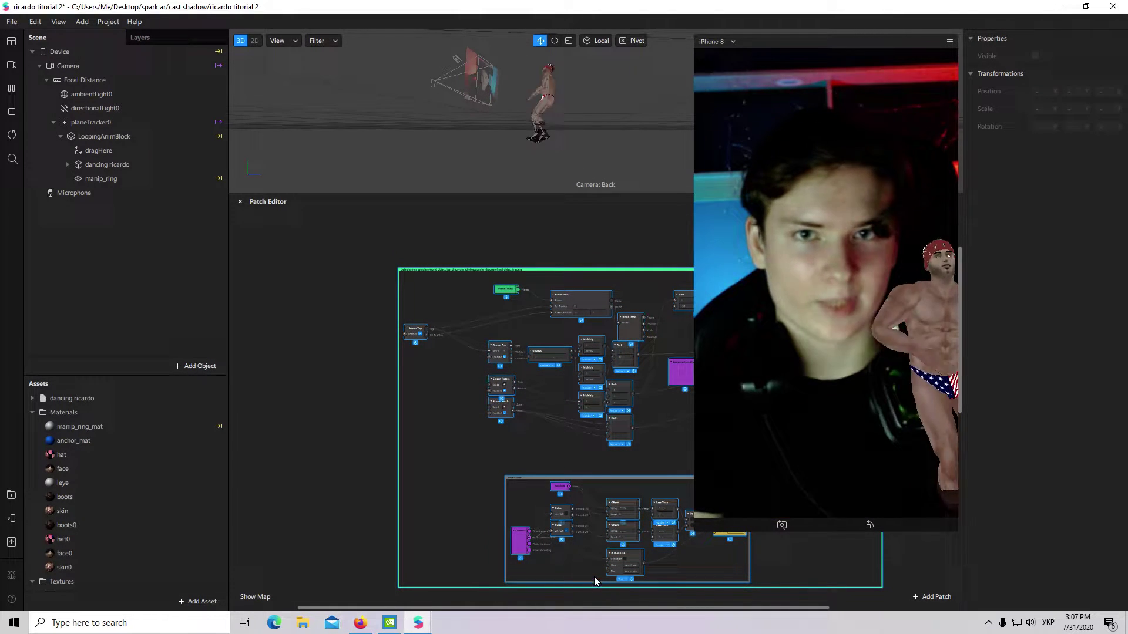
Collapse the Materials and Textures asset folders and nest dancing ricardo under dragHere.
click(34, 412)
click(32, 426)
click(86, 399)
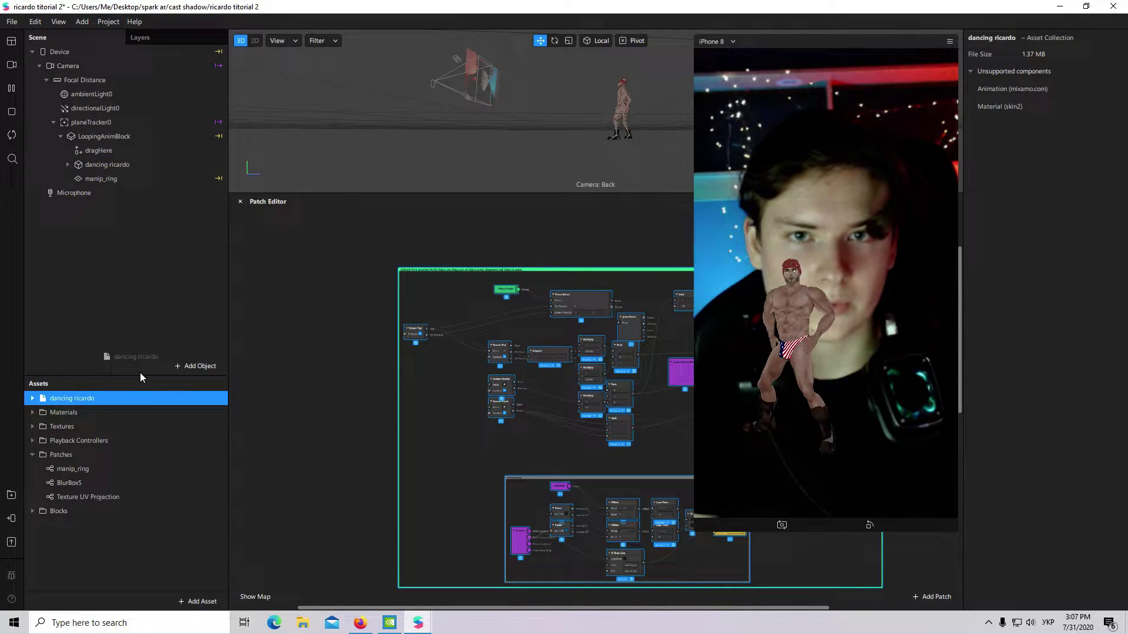
drag(114, 167, 117, 148)
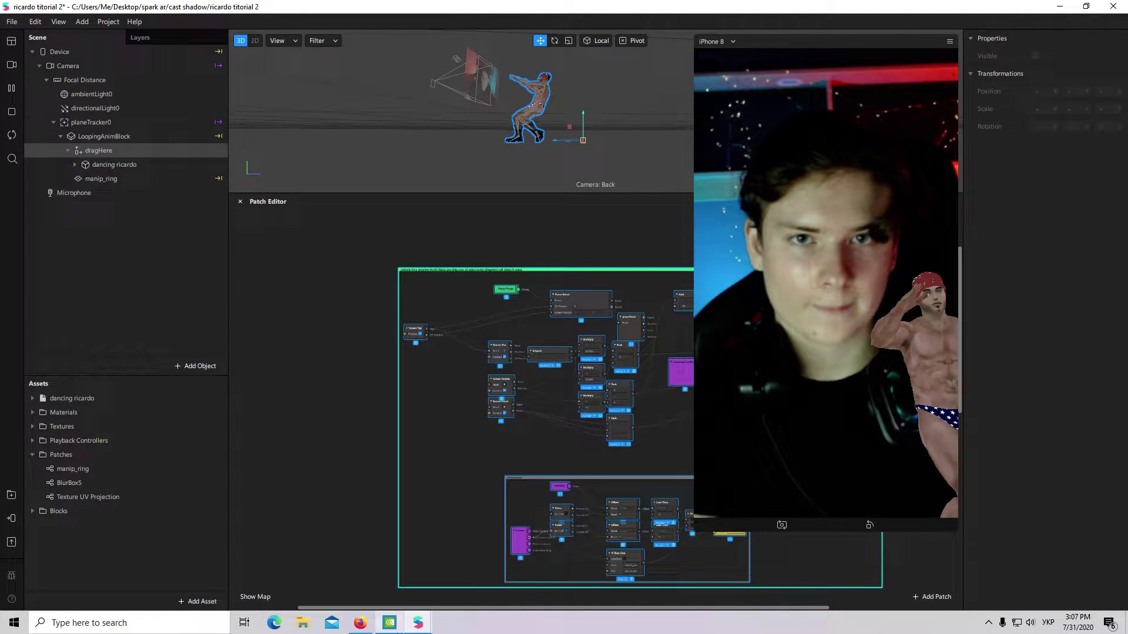
Search the AR Library for 'groot' and close it without adding a model.
click(206, 595)
click(249, 439)
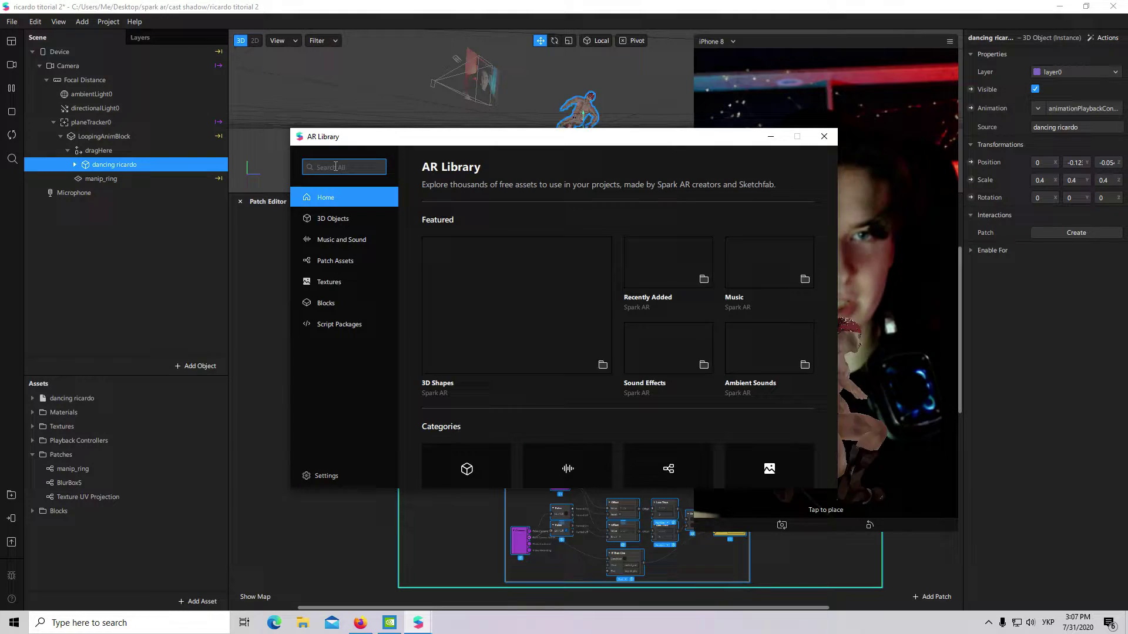
text(rкщще)
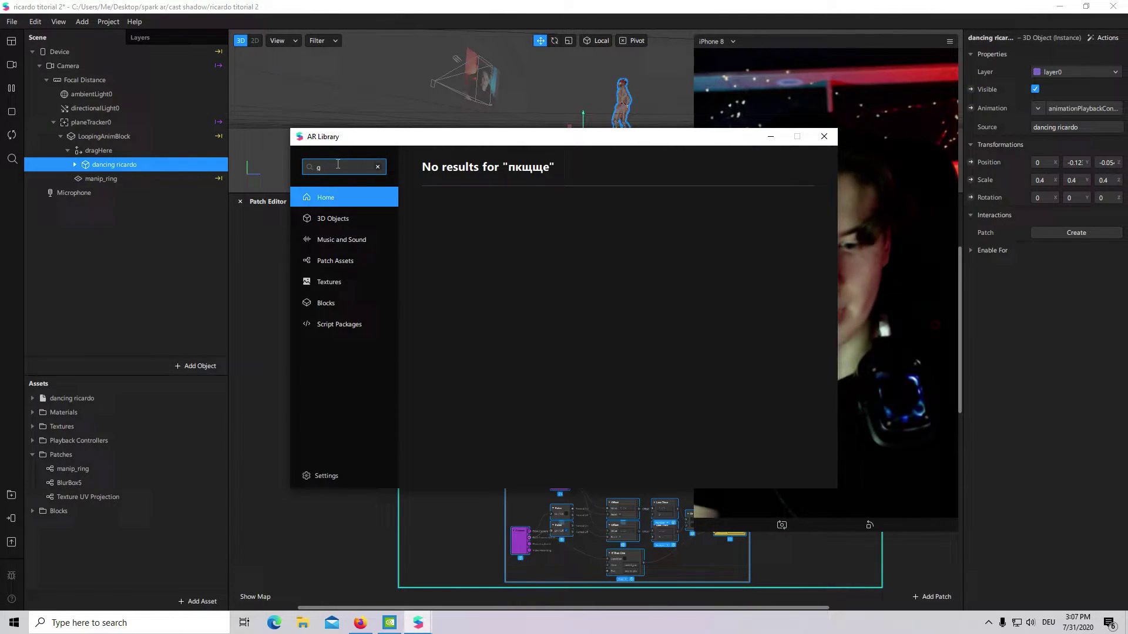
text(groot)
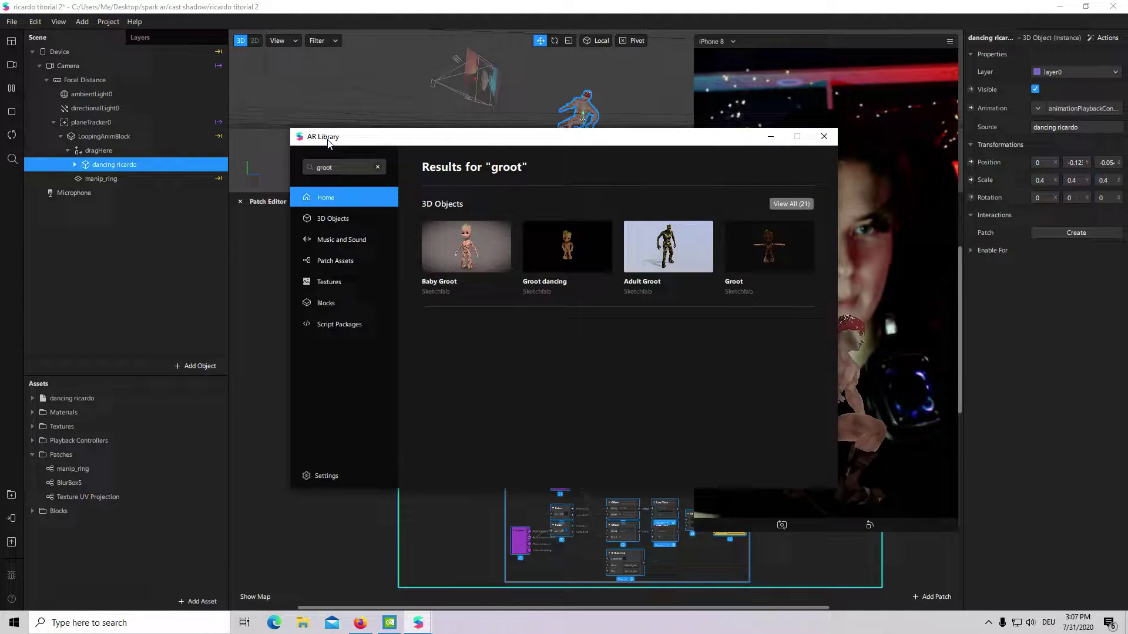
click(772, 138)
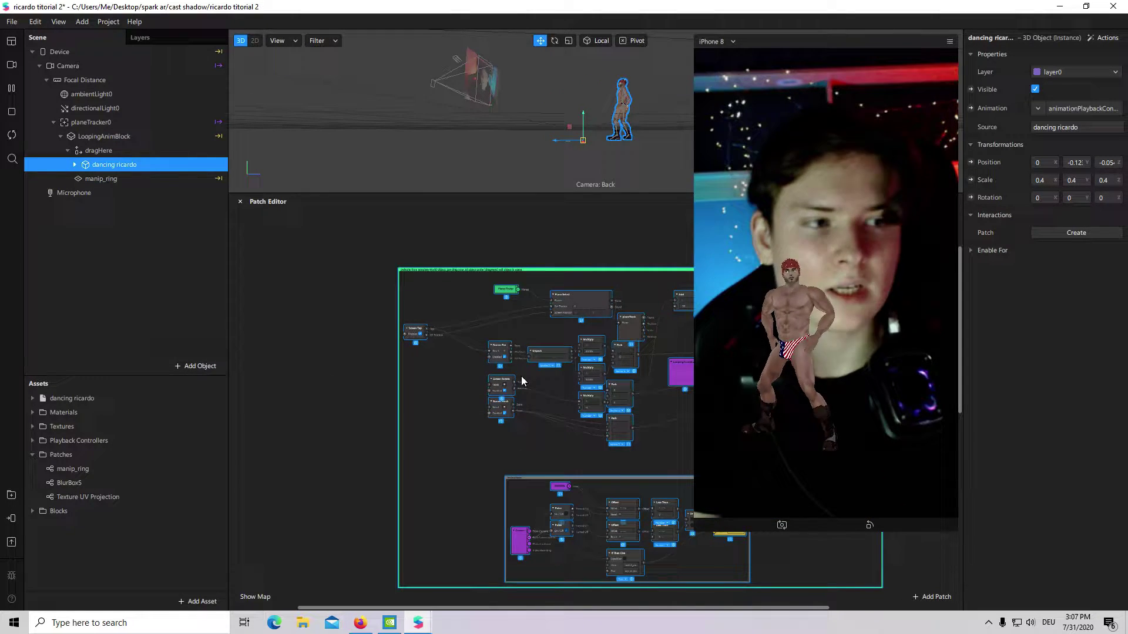
Select the BlurBox5 patch asset, then show the Texture UV Projection patch details.
scroll(494, 353, left, 5)
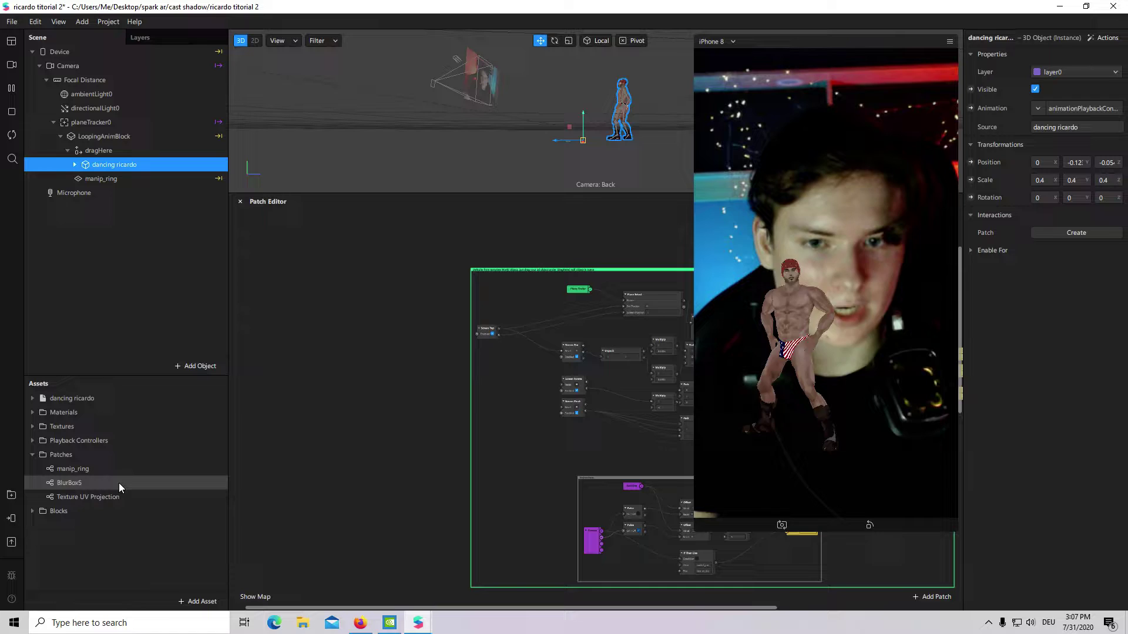
click(100, 481)
click(100, 498)
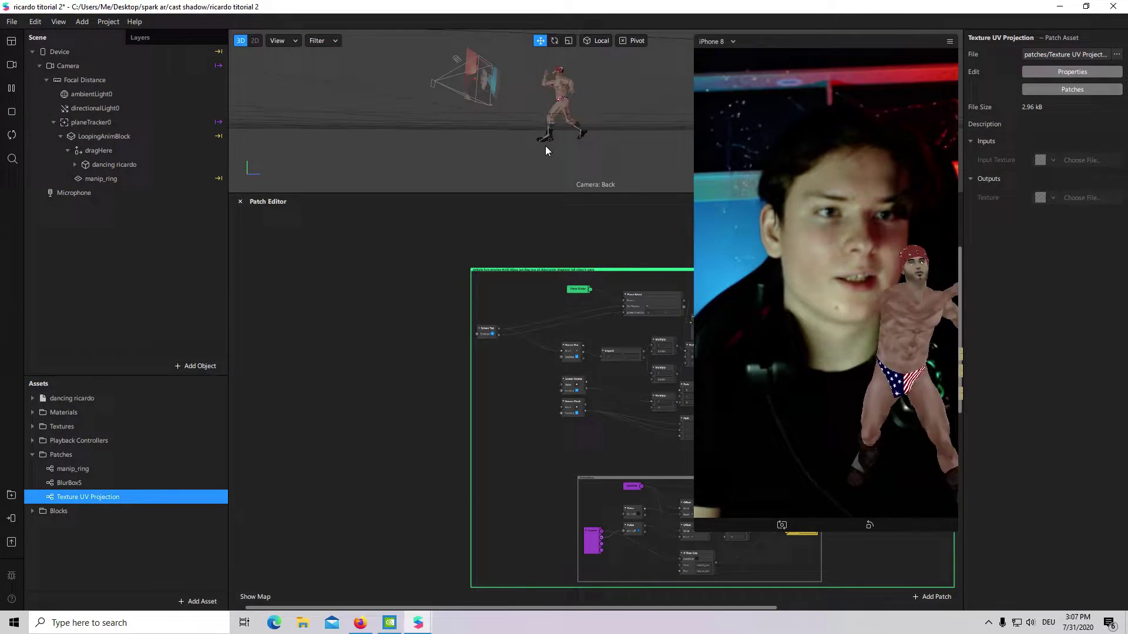
Collapse the Patch Editor, duplicate dancing ricardo, and rename the copy 'copy ricardo'.
drag(527, 194, 527, 554)
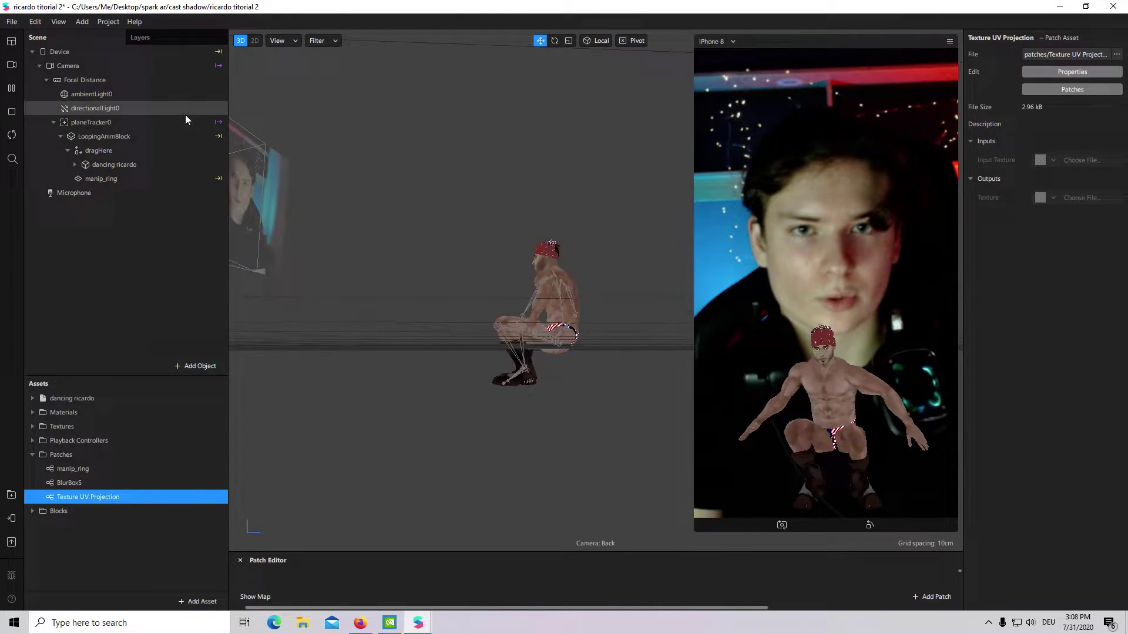
right_click(126, 169)
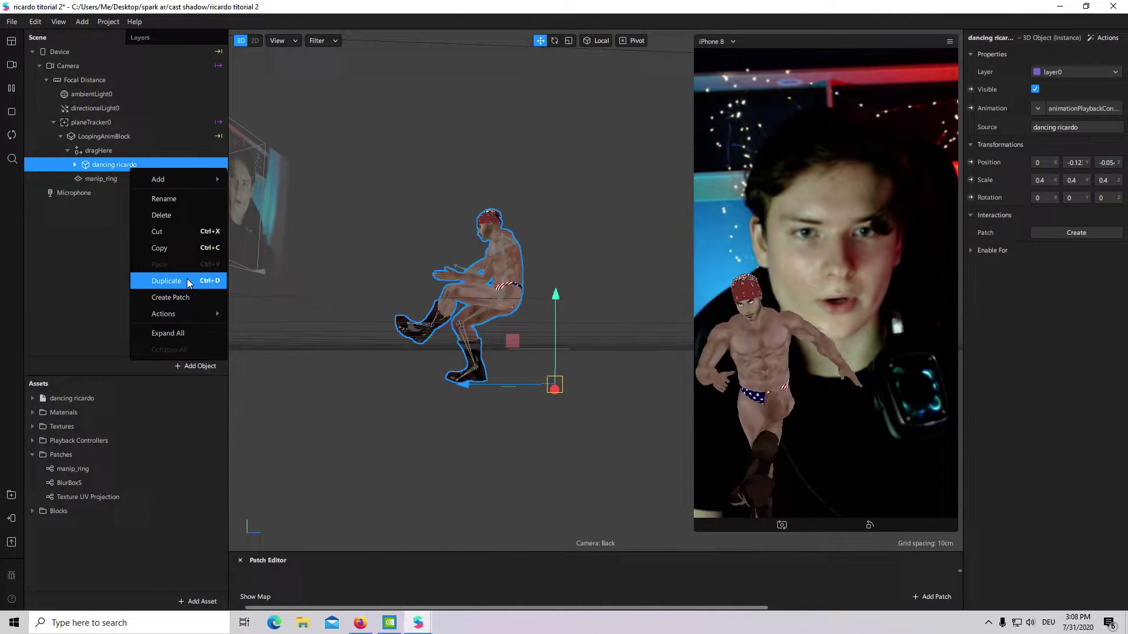
click(186, 280)
double_click(139, 178)
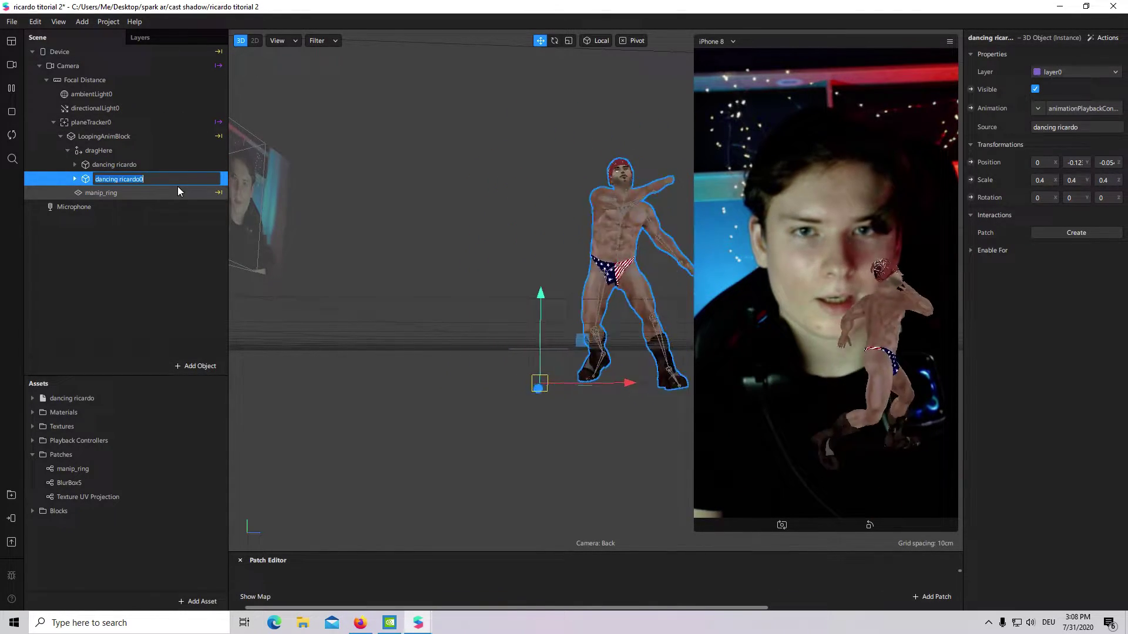
text(copy)
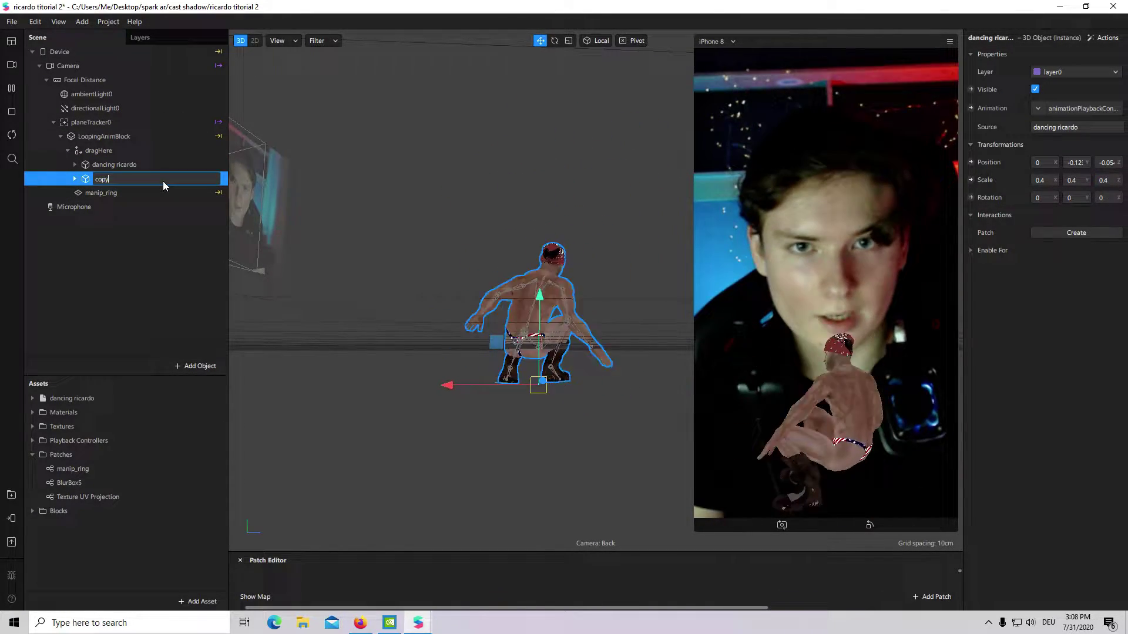
text( ricardo)
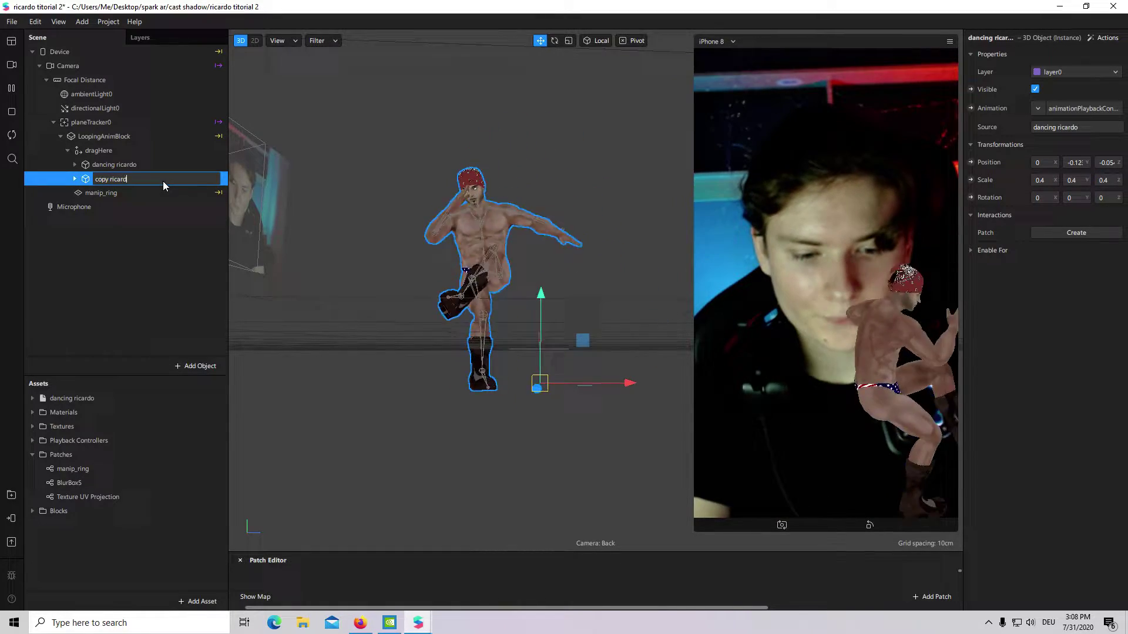
key(Return)
Restart the preview and set copy ricardo's X rotation to 90.
click(153, 162)
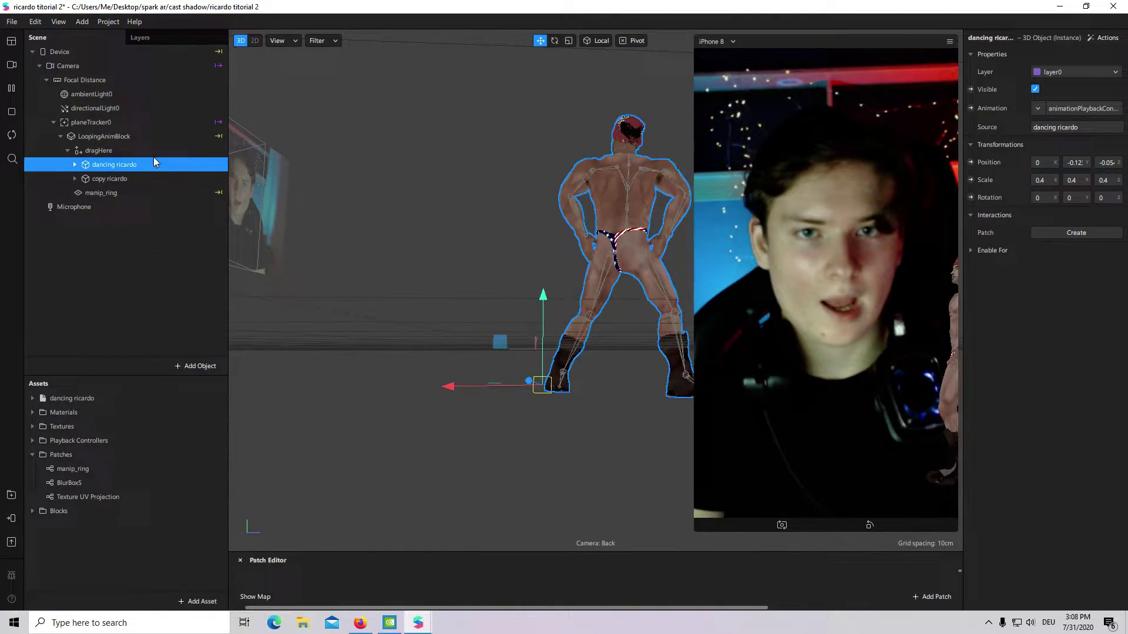
click(19, 138)
click(109, 178)
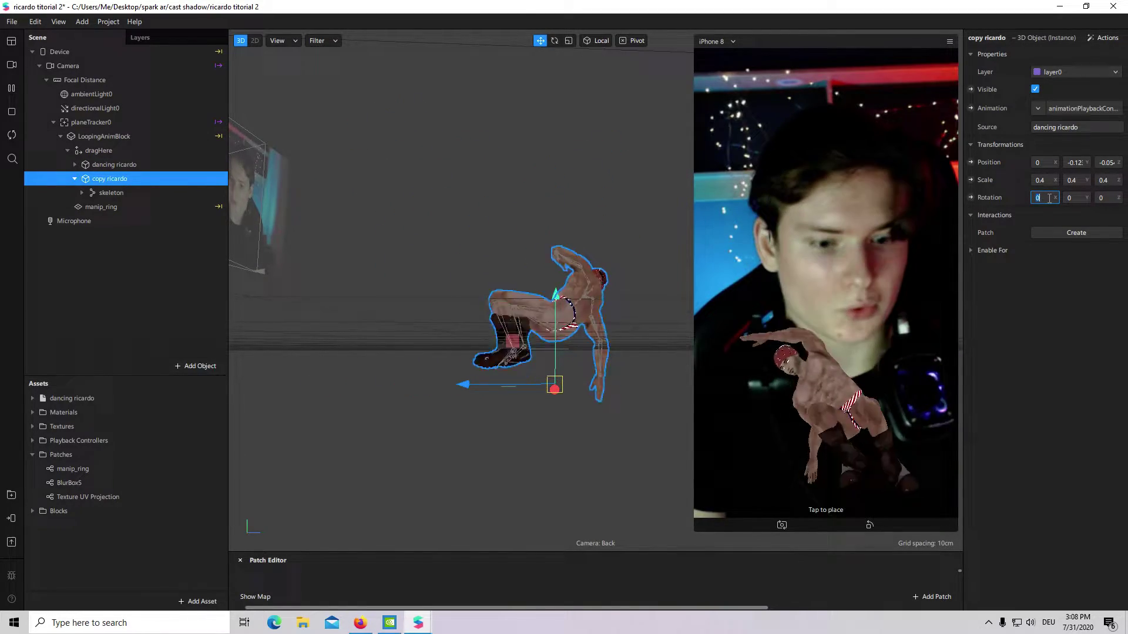
text(90)
key(Return)
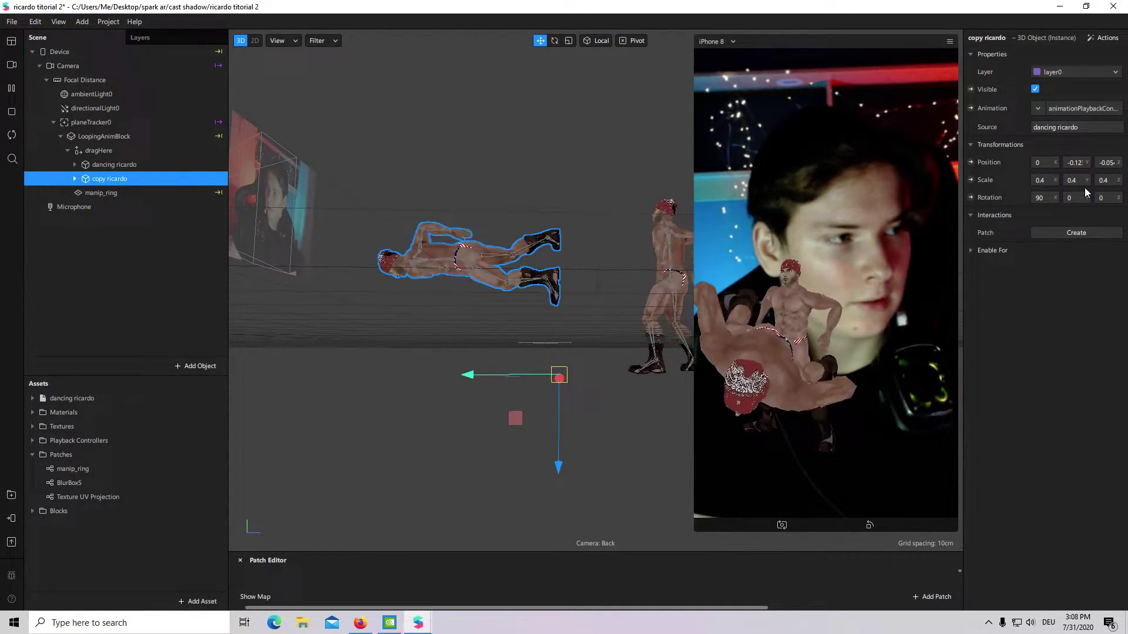
Set copy ricardo's Z scale to 0.01 to flatten it.
click(1119, 180)
text(0.01)
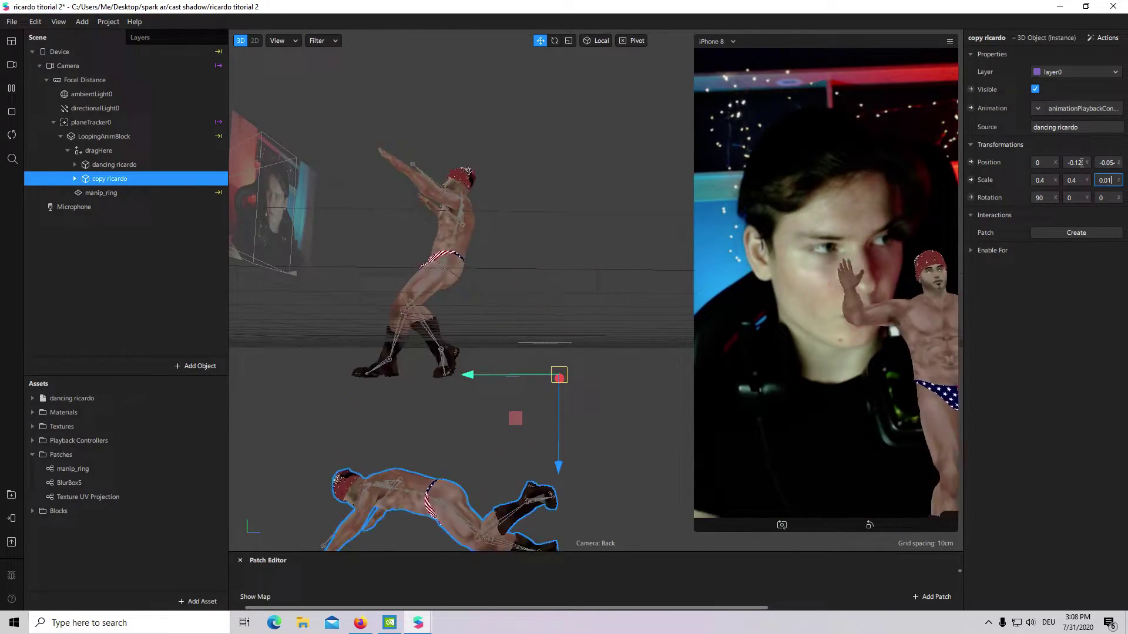
key(Return)
Orbit the view toward the flattened copy and expand copy ricardo to show its parts.
drag(459, 255, 517, 291)
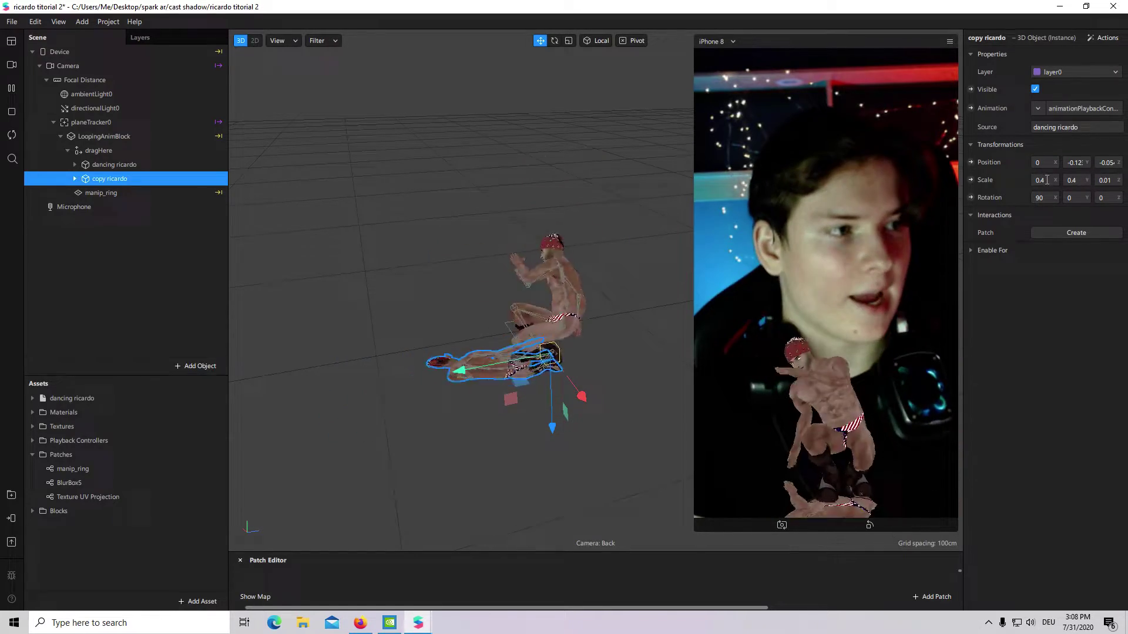
right_drag(593, 329, 561, 400)
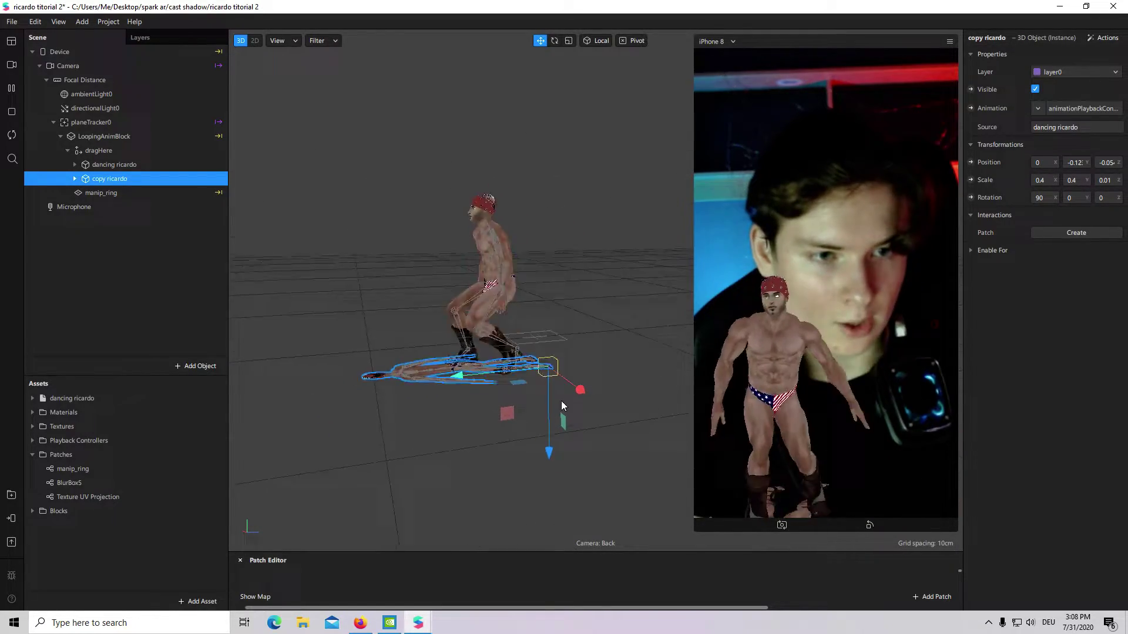
scroll(351, 391, up, 3)
right_drag(407, 374, 563, 469)
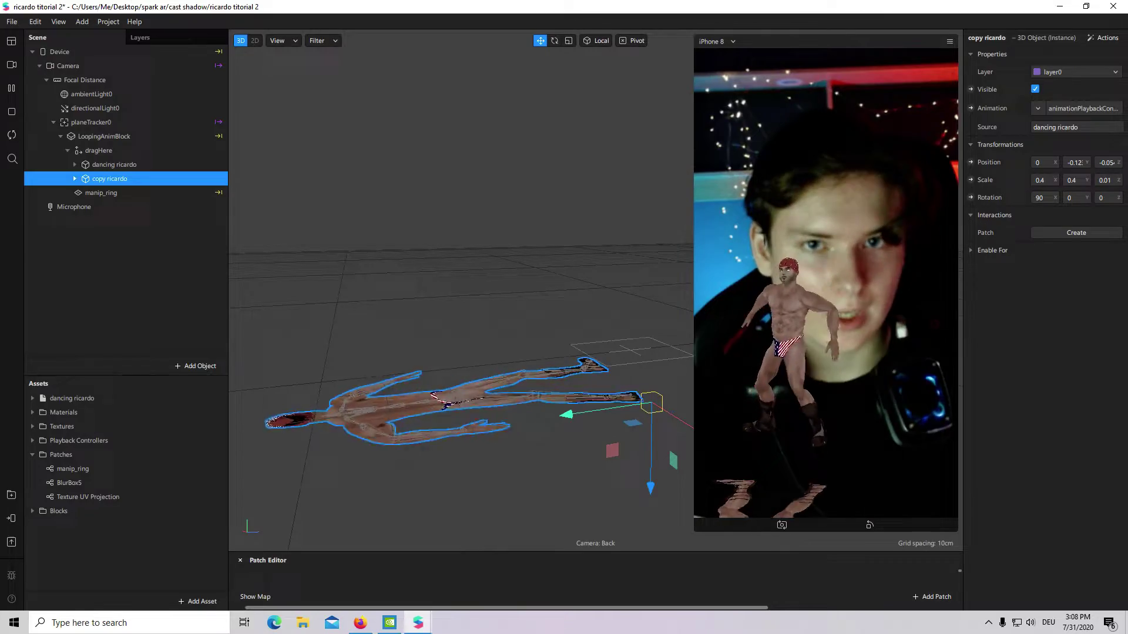
click(75, 179)
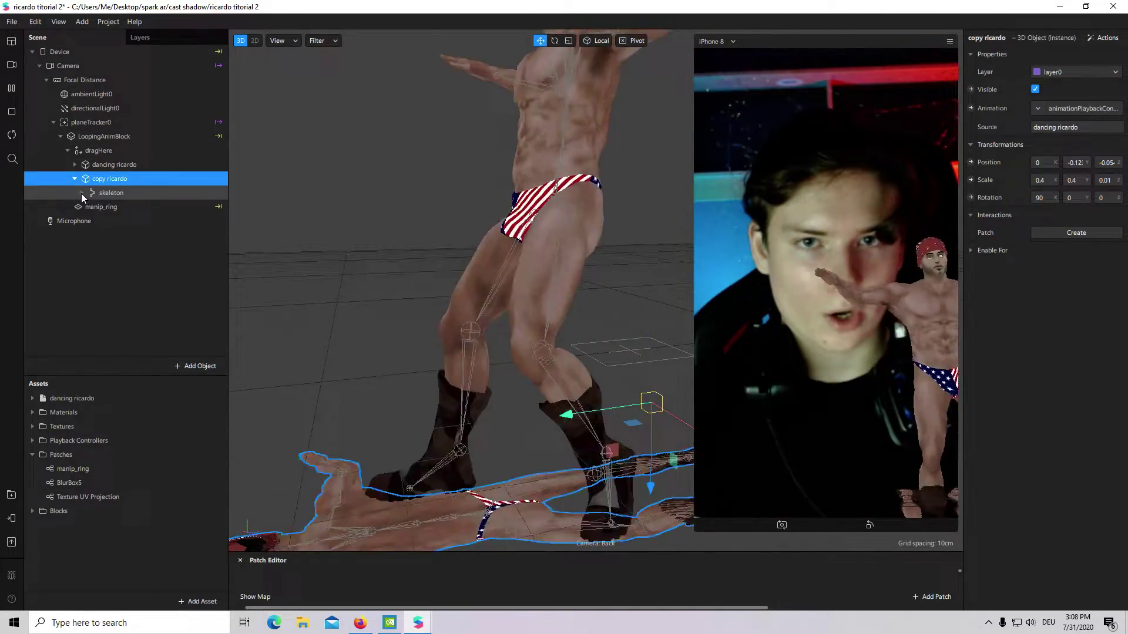
Create a new material for Ricardo_mesh.008 and rename it 'copy ricardo'.
click(139, 221)
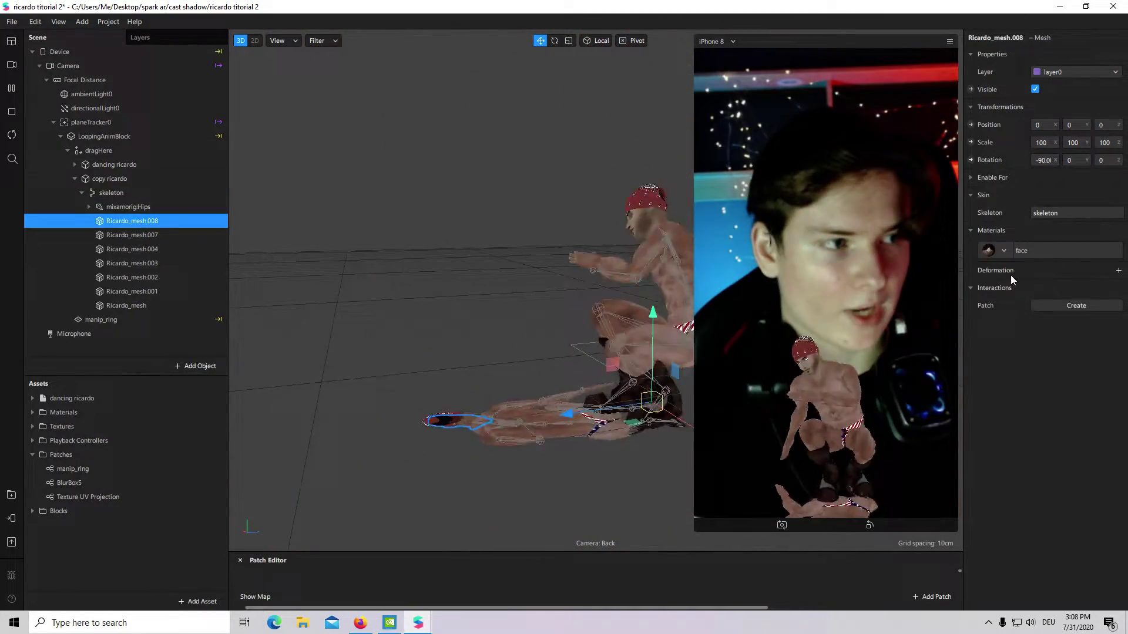
click(1005, 251)
click(1049, 456)
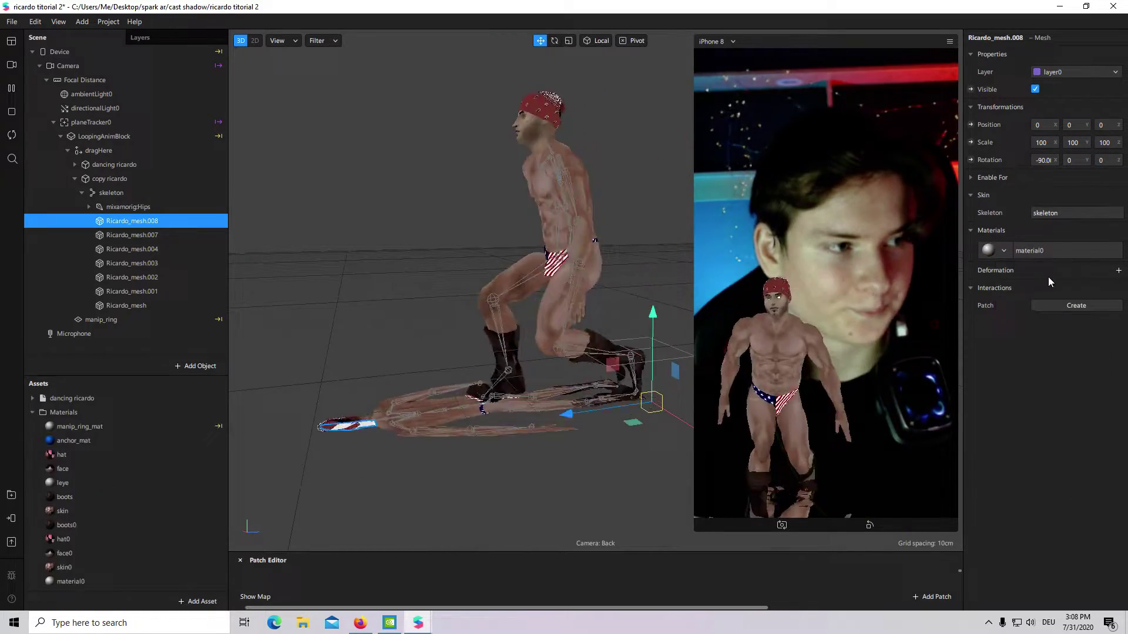
click(104, 505)
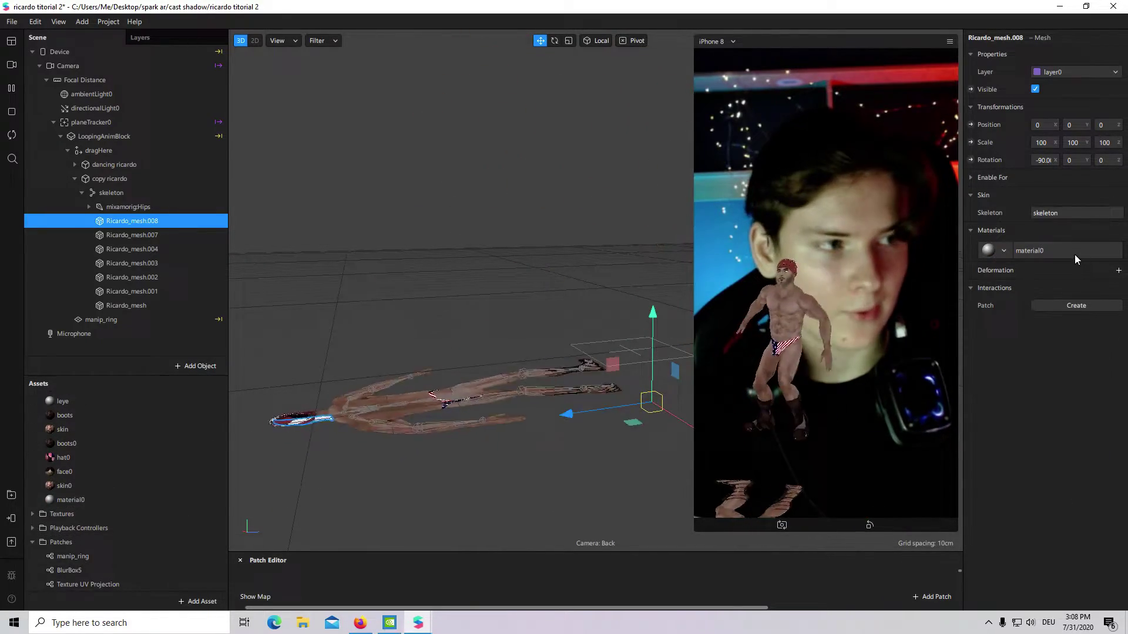
double_click(121, 503)
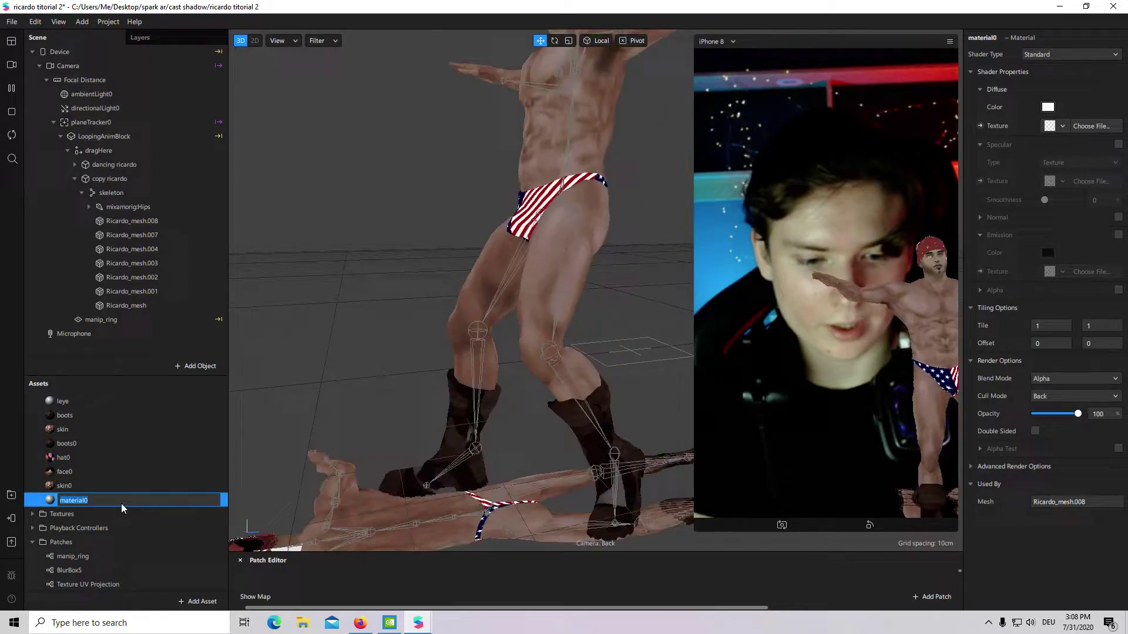
text(copy ricardo)
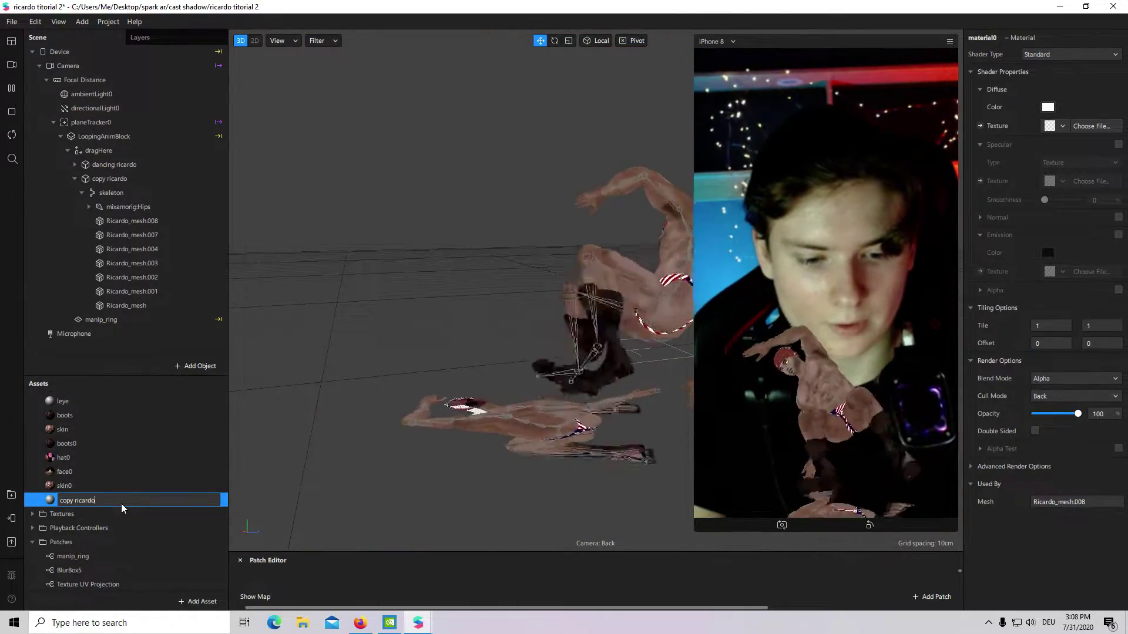
key(Return)
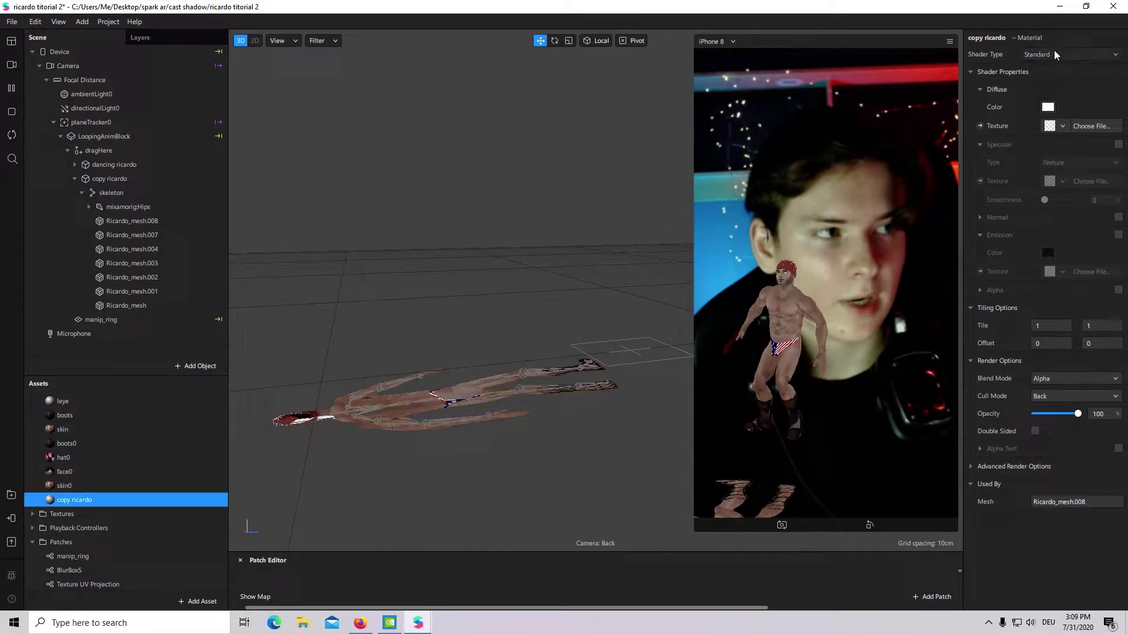
Set the copy ricardo material to a Flat shader with black diffuse colour.
click(1060, 55)
click(1060, 56)
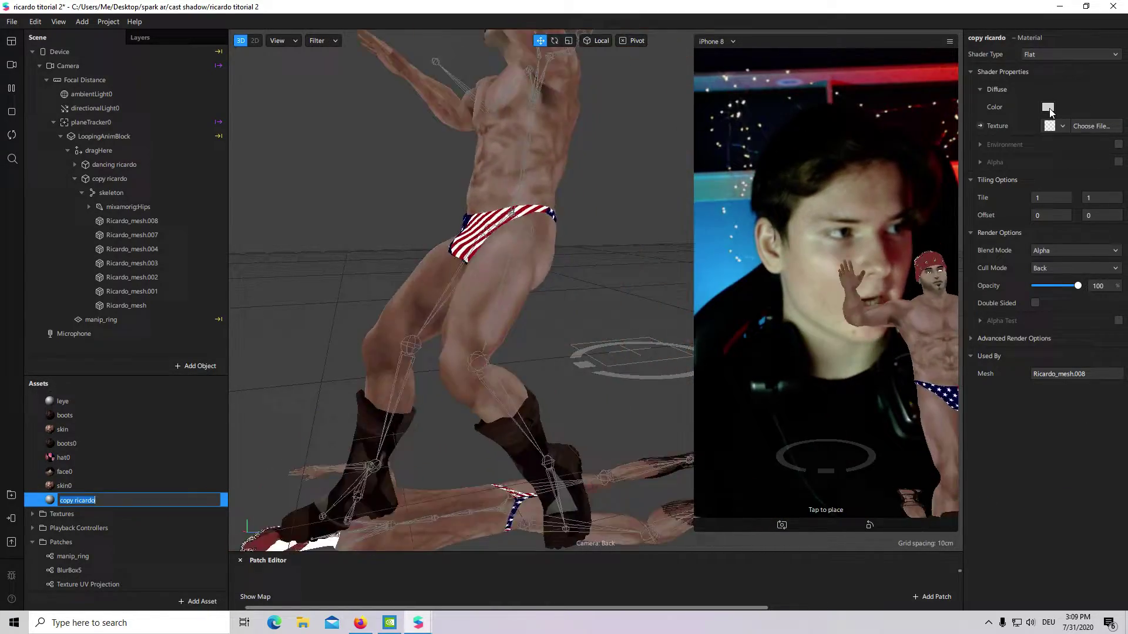
click(1047, 107)
drag(700, 228, 699, 321)
click(640, 408)
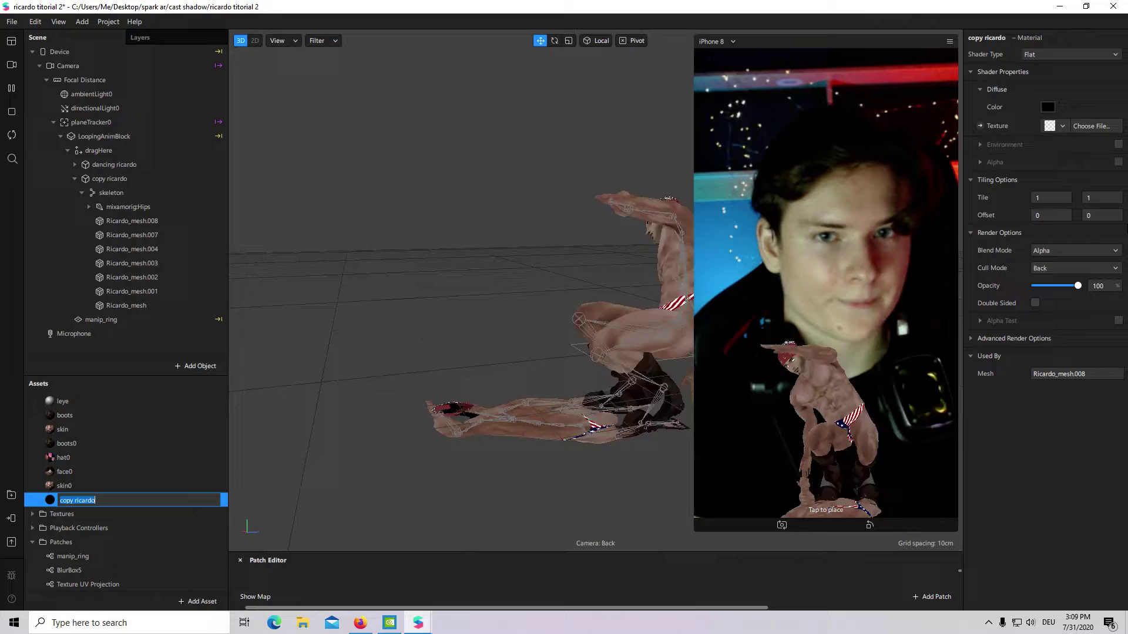
click(154, 221)
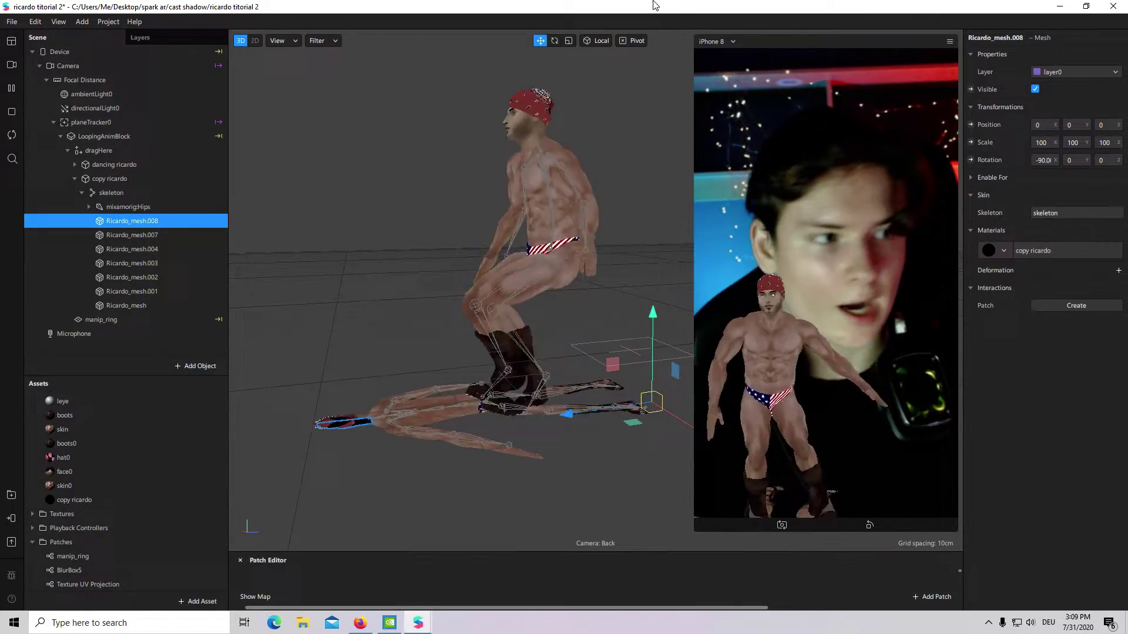
Assign the copy ricardo material to Ricardo_mesh.007, .004, .003 and .002.
click(171, 239)
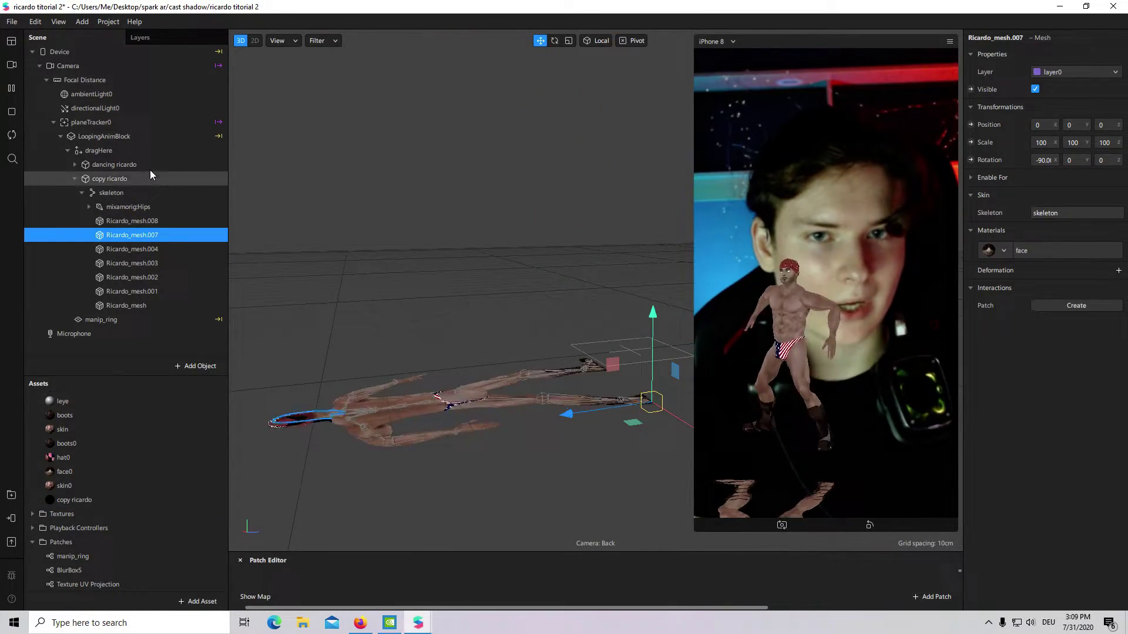
click(996, 251)
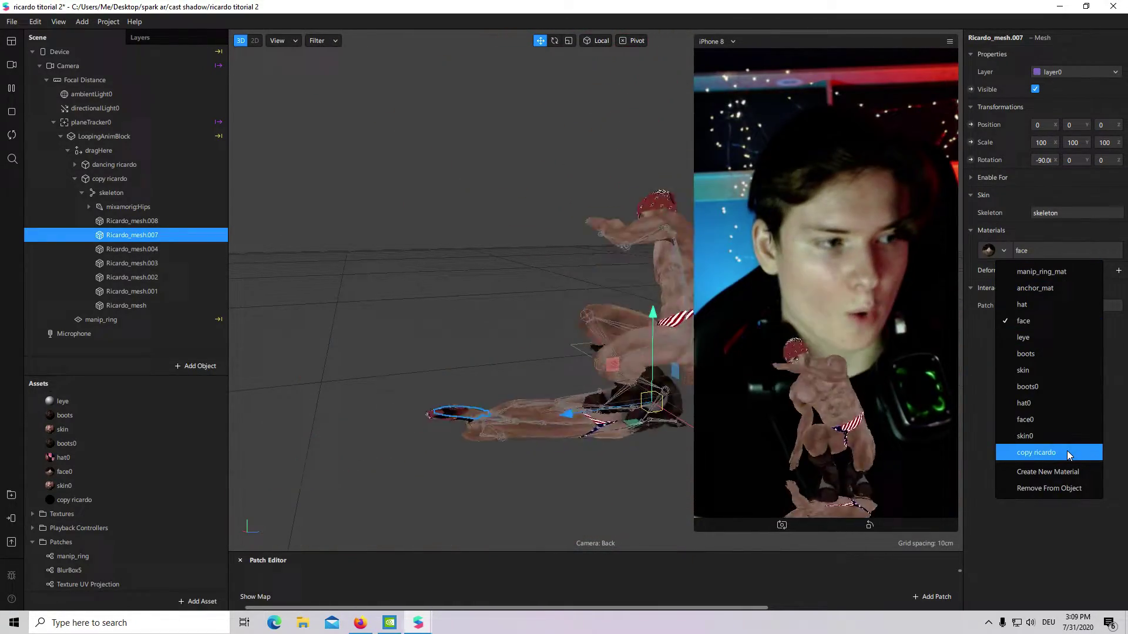
click(1068, 453)
click(176, 249)
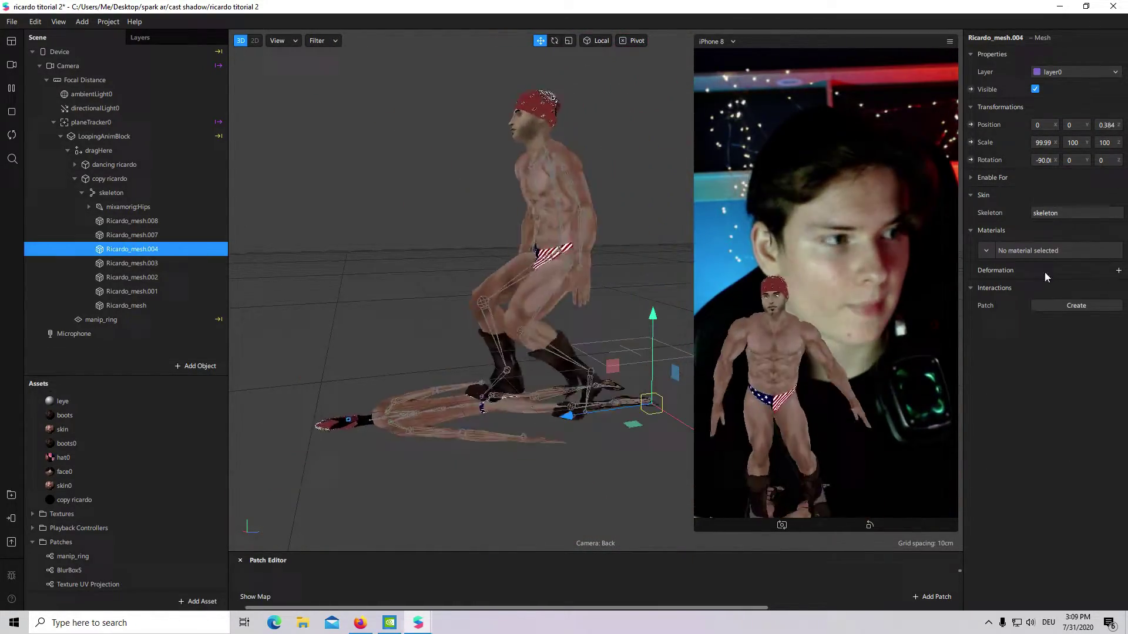
click(986, 250)
click(1068, 454)
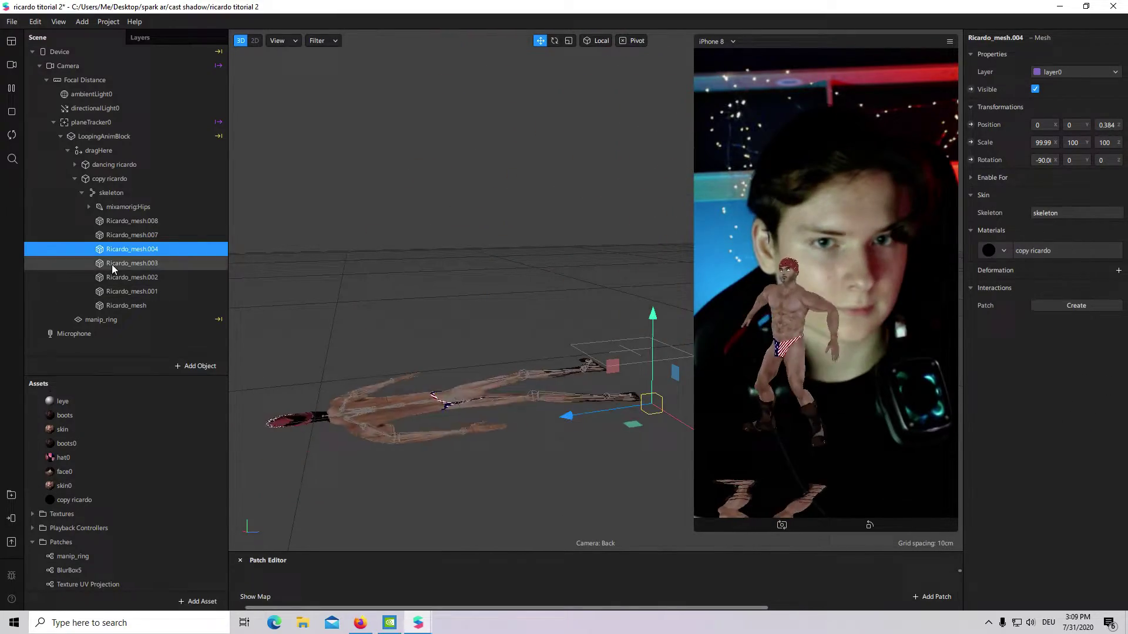
click(1016, 252)
click(1057, 438)
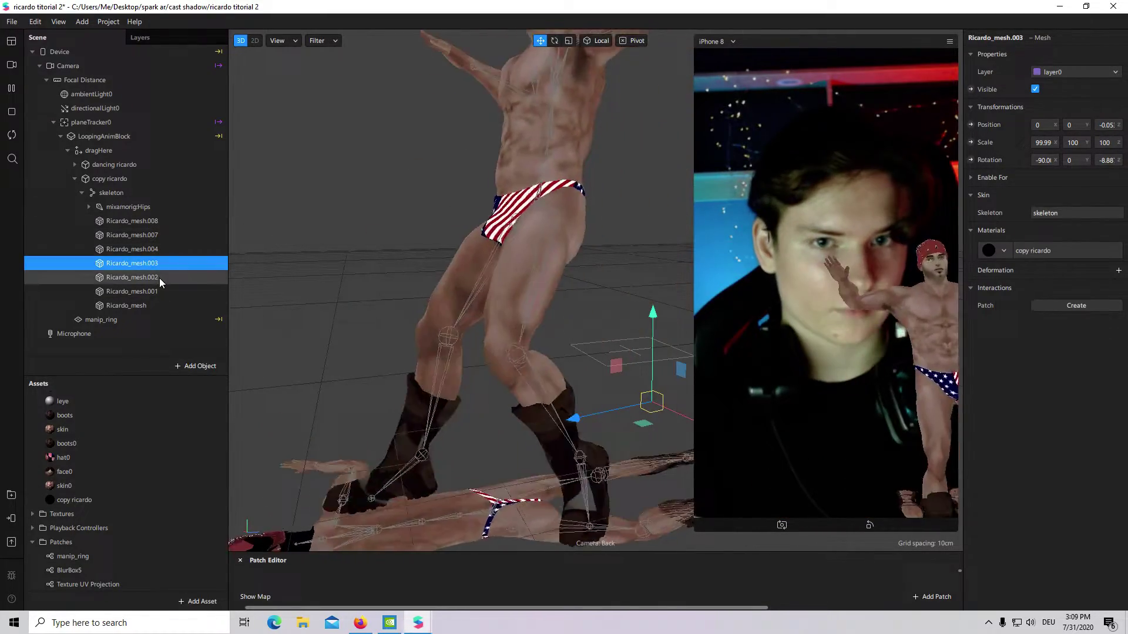
click(156, 277)
click(1022, 249)
click(1051, 470)
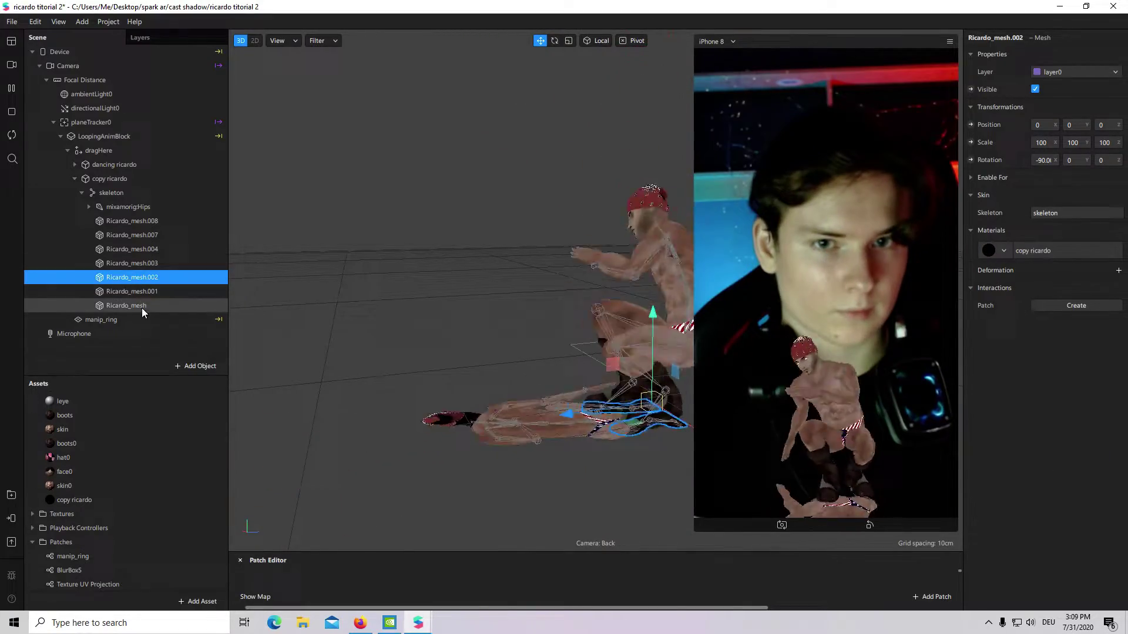
Set all three Ricardo_mesh slots and both Ricardo_mesh.001 slots to copy ricardo.
click(135, 306)
click(997, 253)
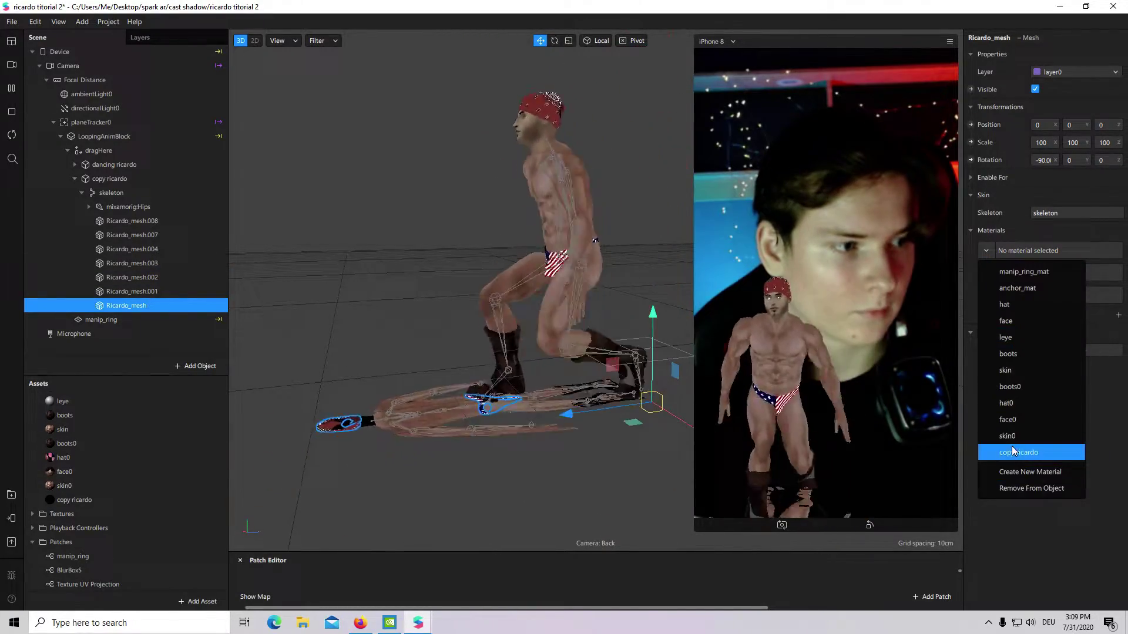
click(1013, 451)
click(996, 272)
click(1019, 475)
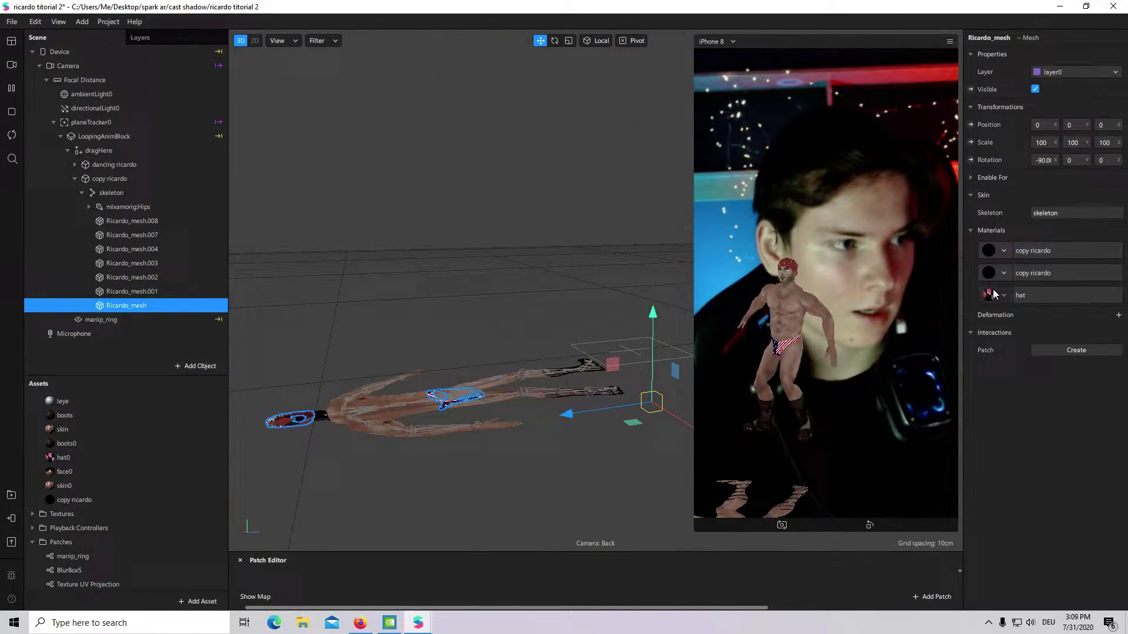
click(994, 294)
click(1037, 497)
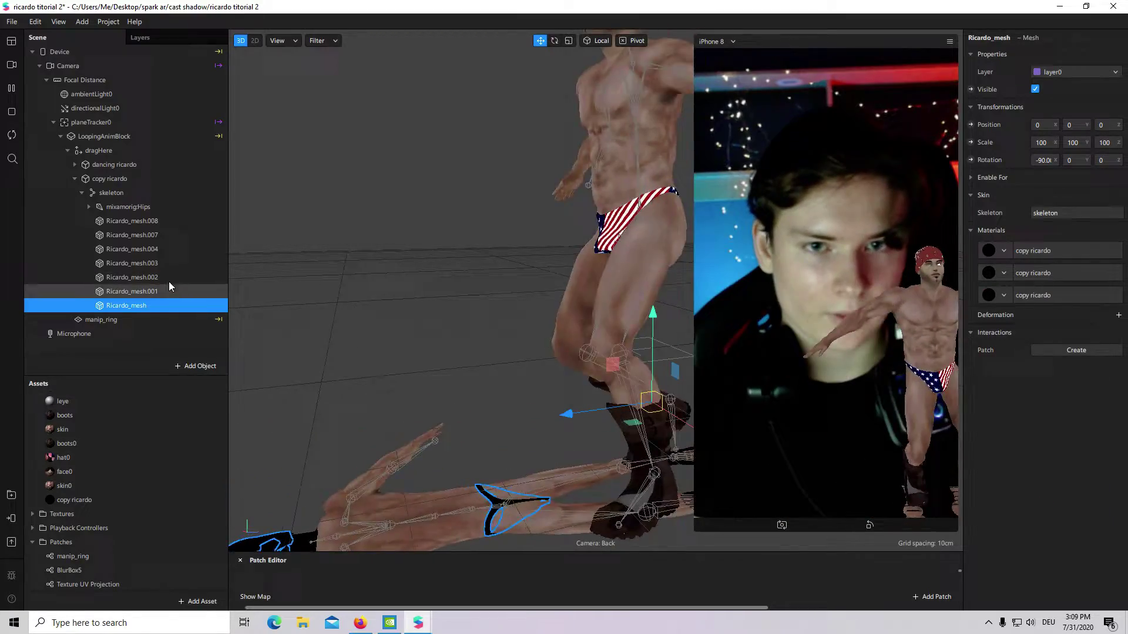
click(170, 291)
click(996, 250)
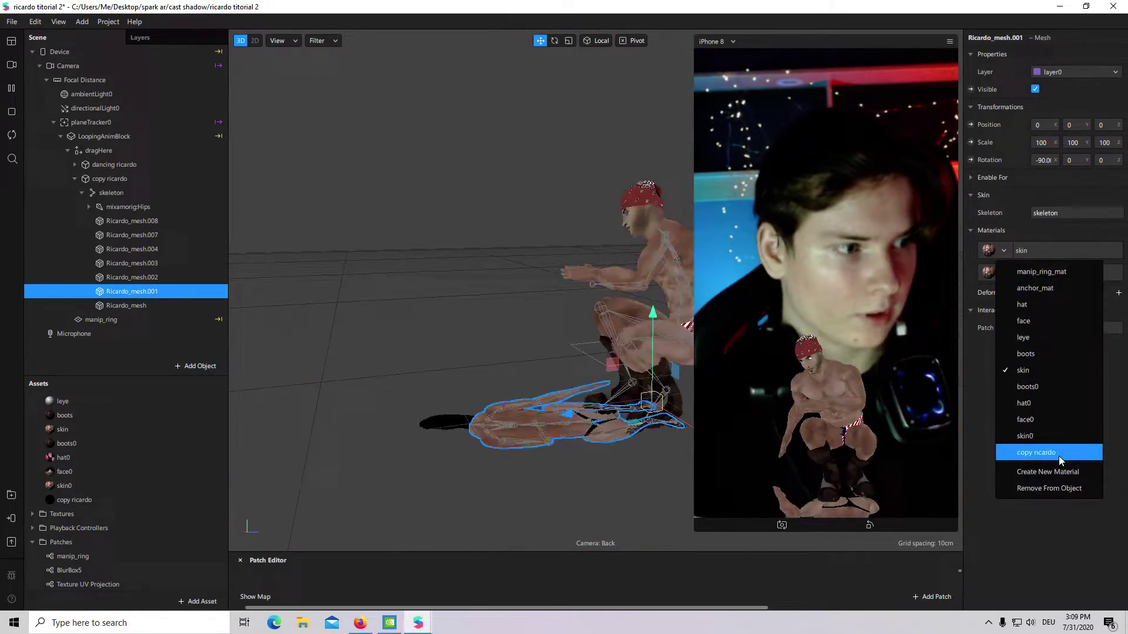
click(1059, 457)
click(997, 273)
click(1051, 474)
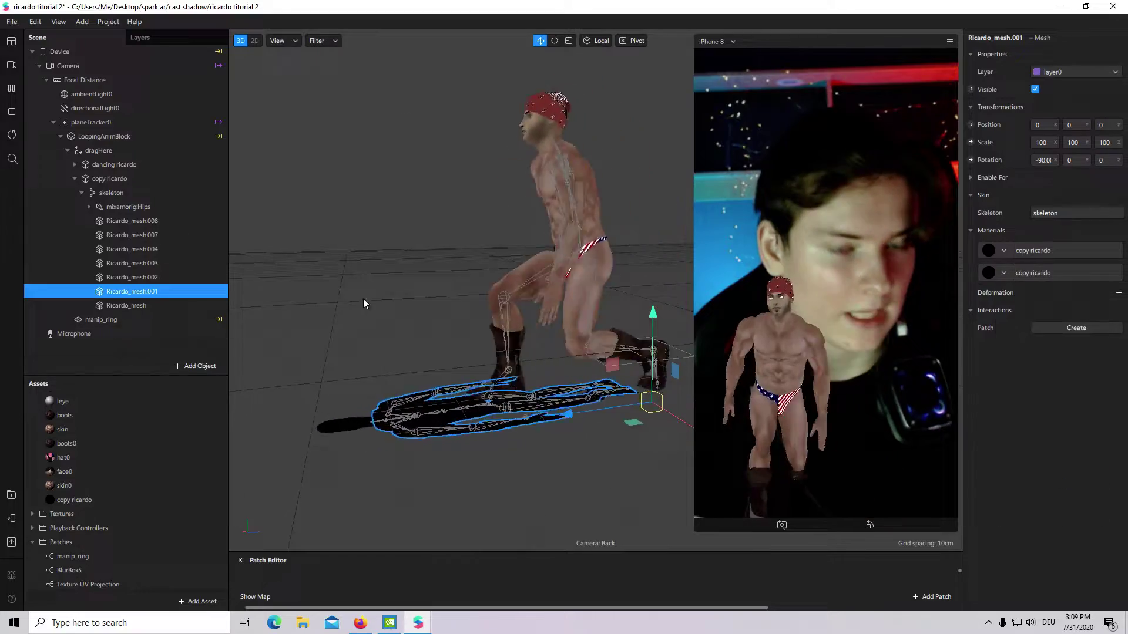
click(949, 41)
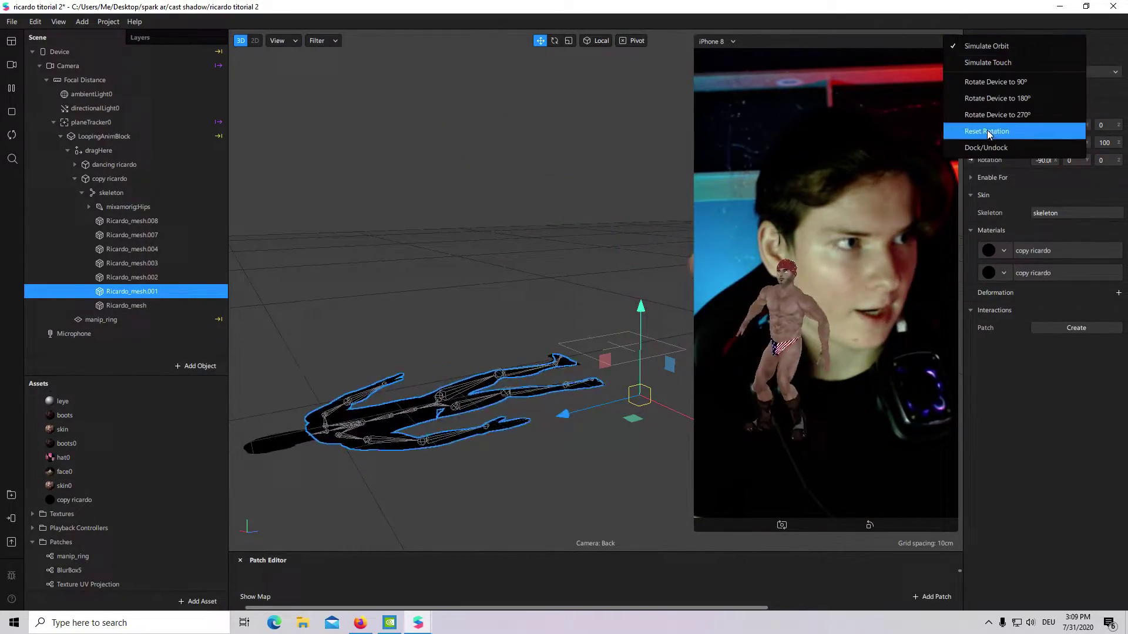
Enable Simulate Touch, centre the shadow figure in view, and enlarge the Patch Editor.
click(995, 63)
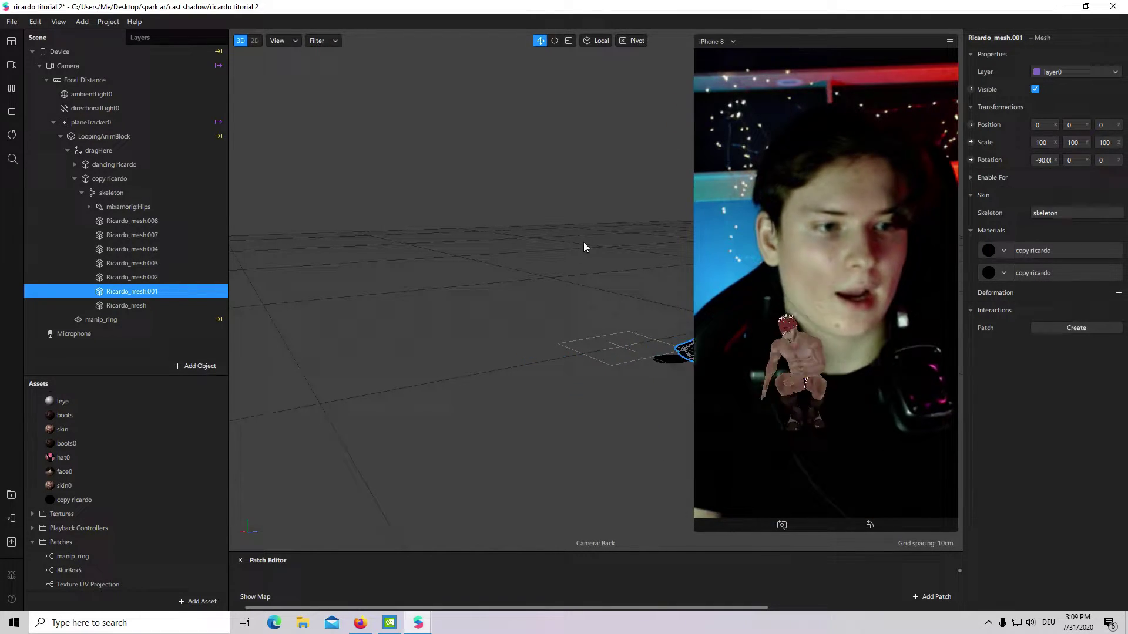
drag(566, 352, 334, 382)
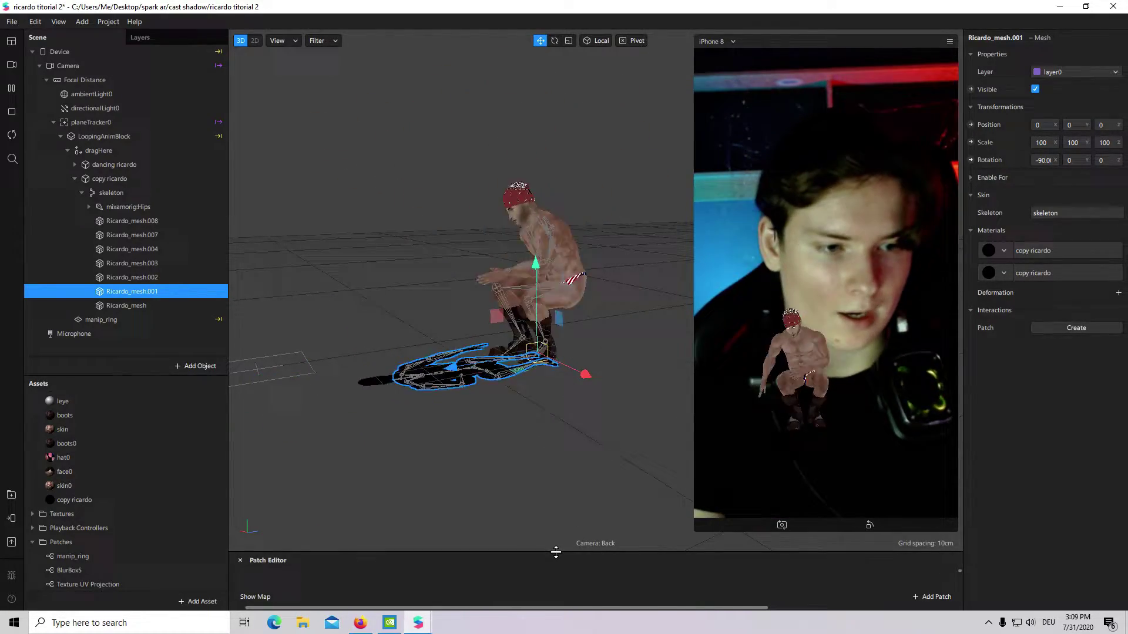
drag(556, 551, 561, 265)
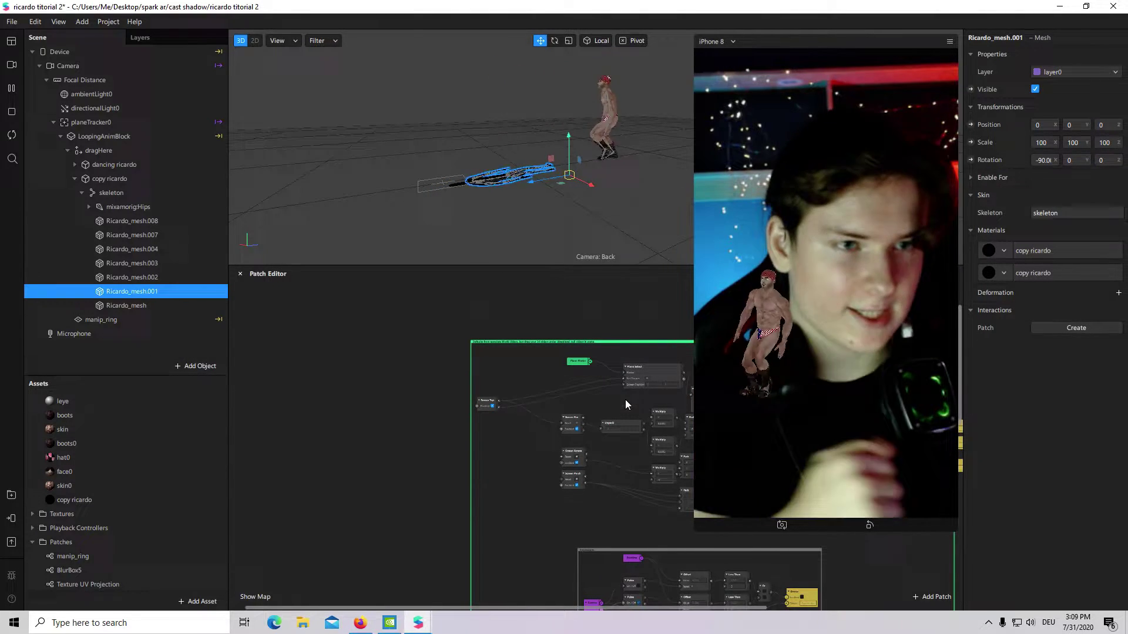
scroll(552, 432, down, 5)
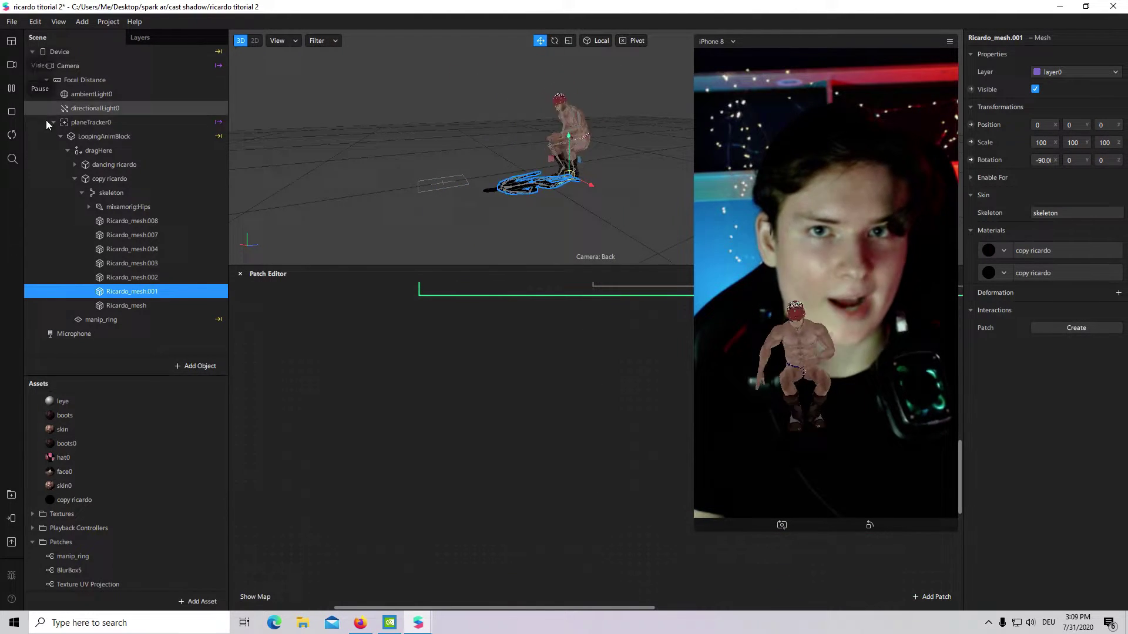
Select the Device and make the phone preview smaller.
click(94, 52)
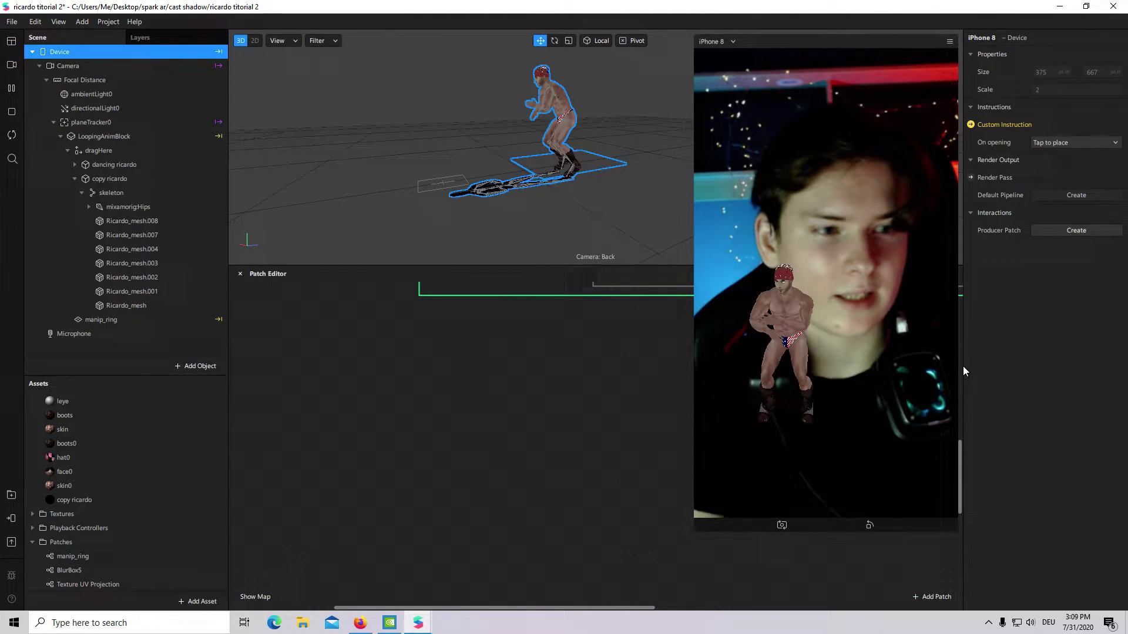
scroll(548, 476, down, 6)
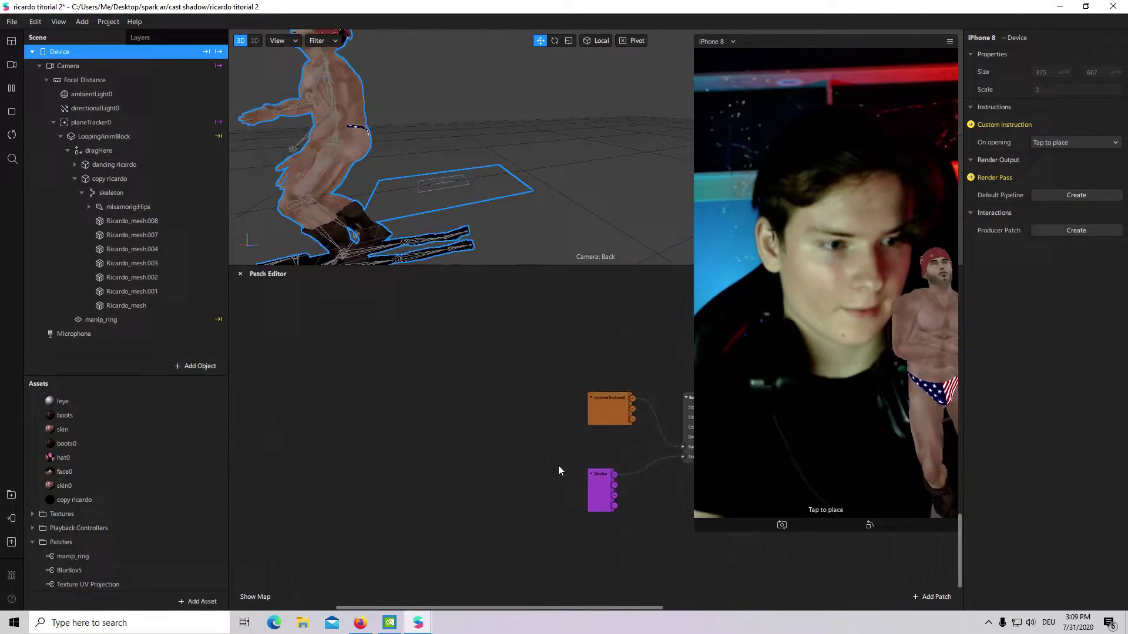
scroll(646, 505, up, 3)
drag(699, 534, 748, 417)
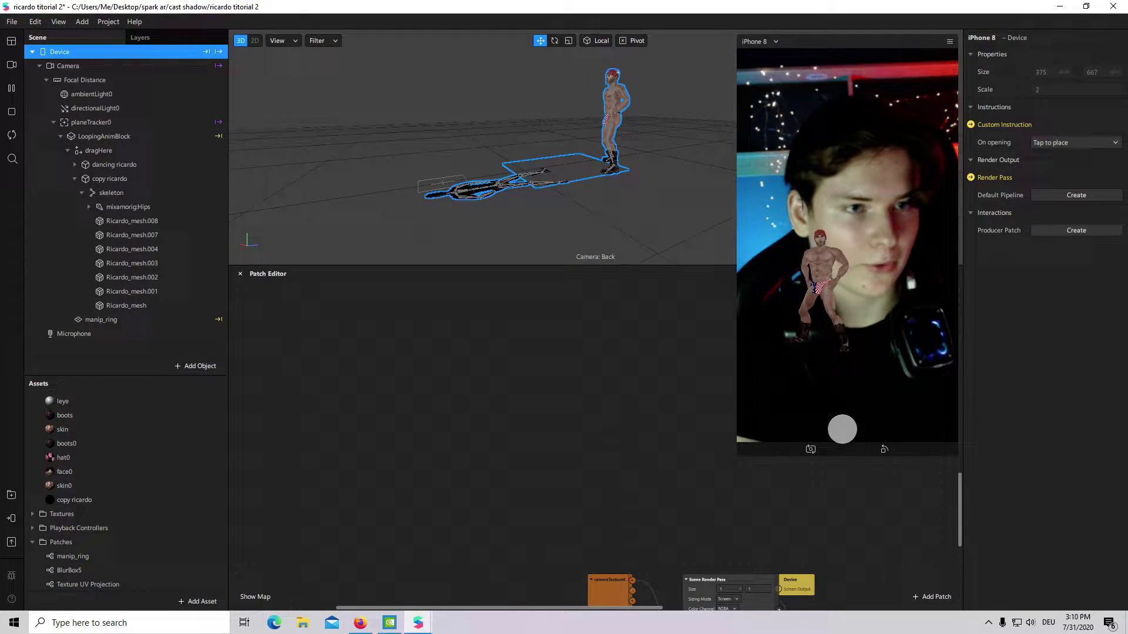
scroll(609, 453, down, 3)
scroll(644, 505, up, 3)
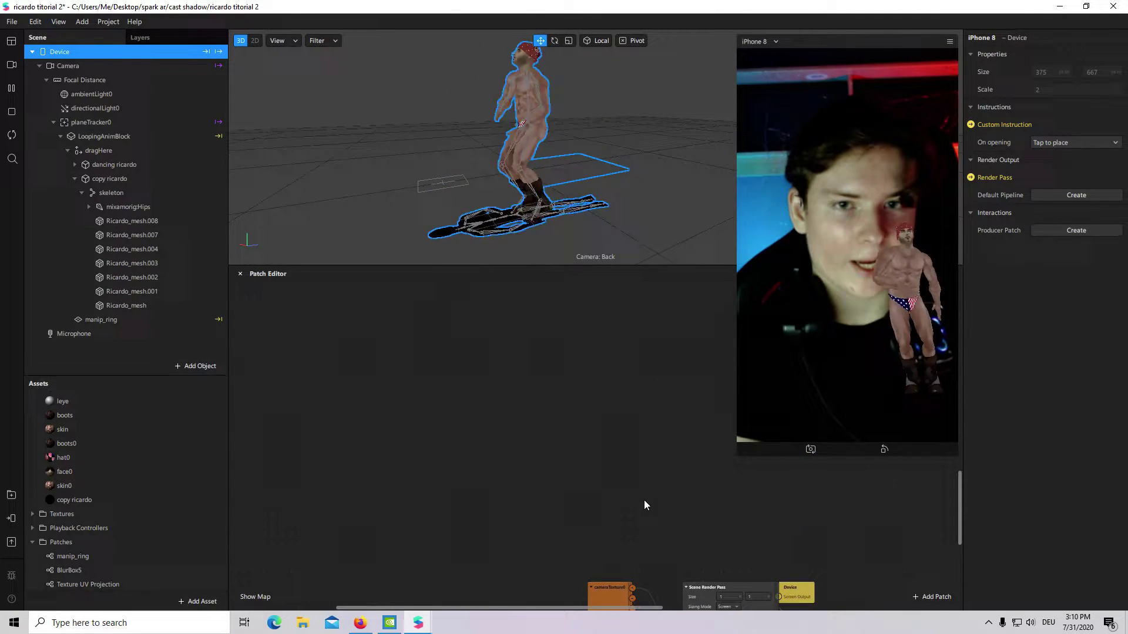
Add a plane under dragHere and name it 'camera projection'.
right_click(107, 151)
mouse_move(189, 156)
click(268, 225)
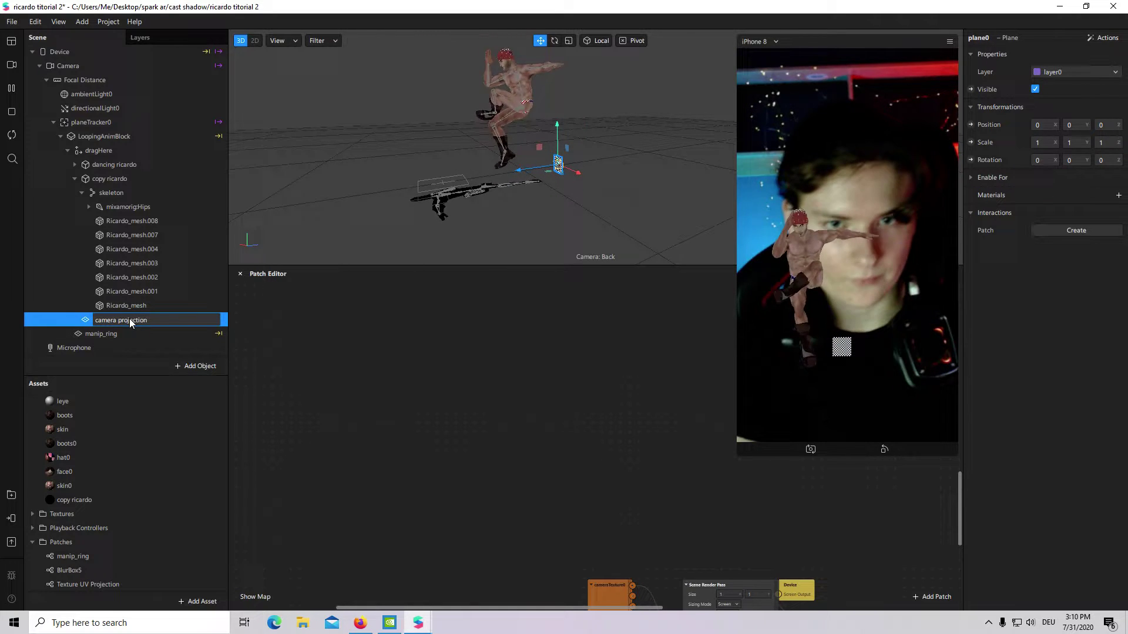
key(Return)
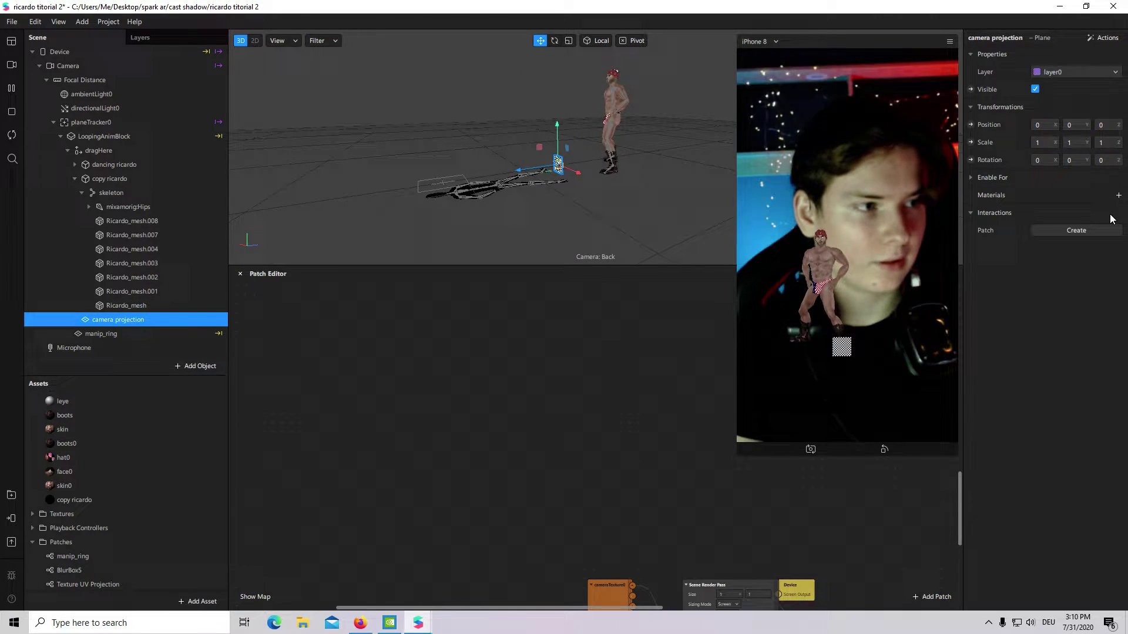
Create a new material for the plane and rename it 'camera projection'.
click(1118, 196)
click(1046, 410)
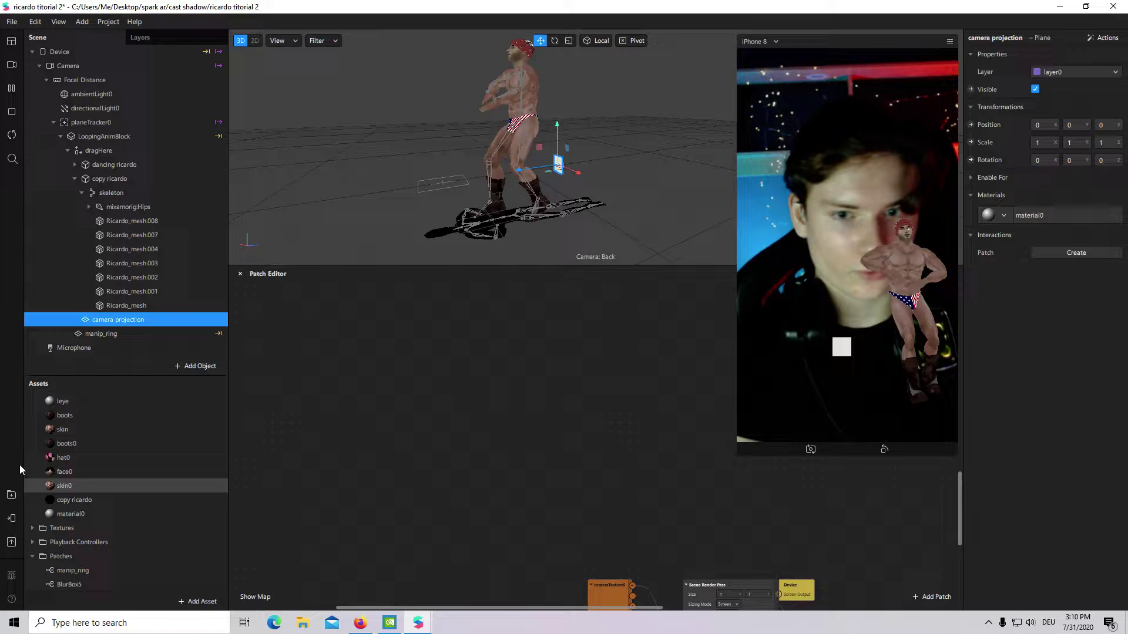
click(88, 514)
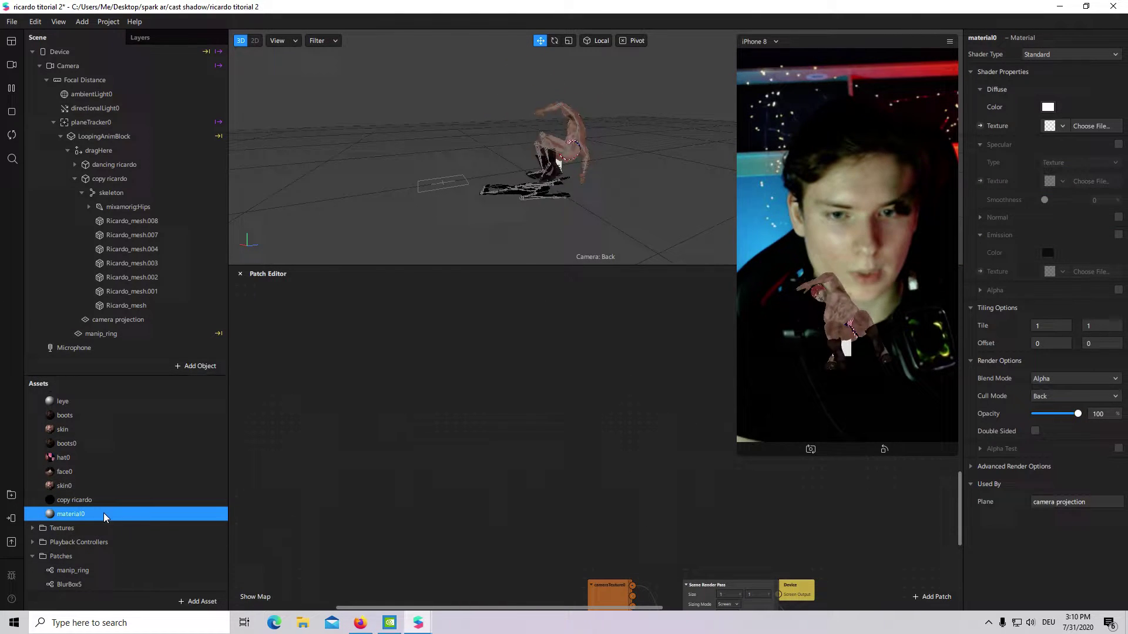
text(ca)
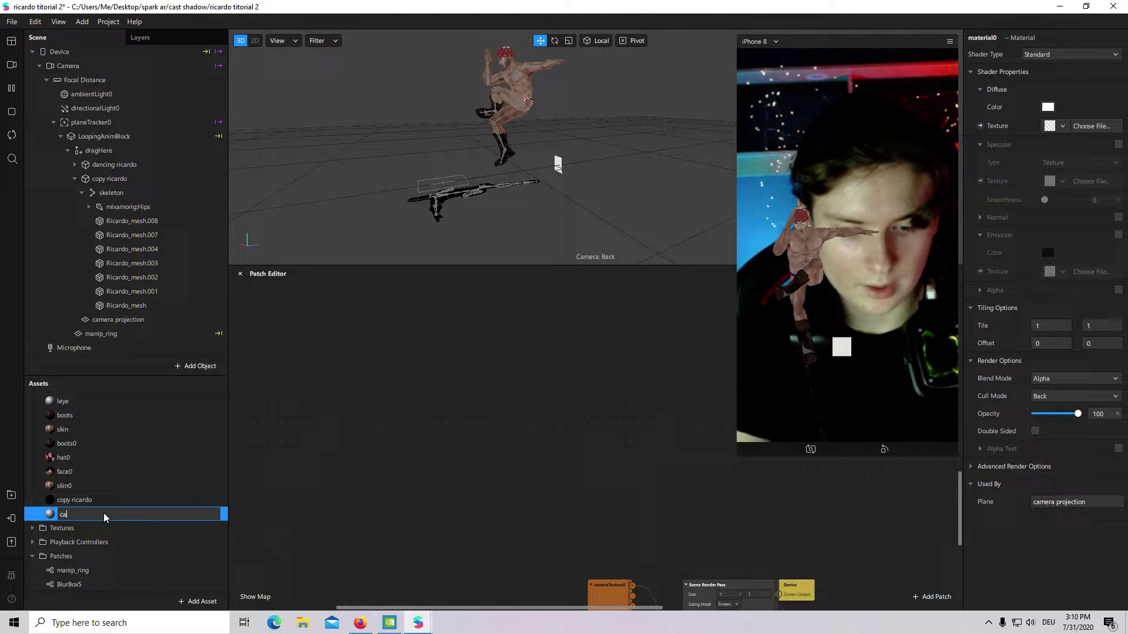
text(mera project)
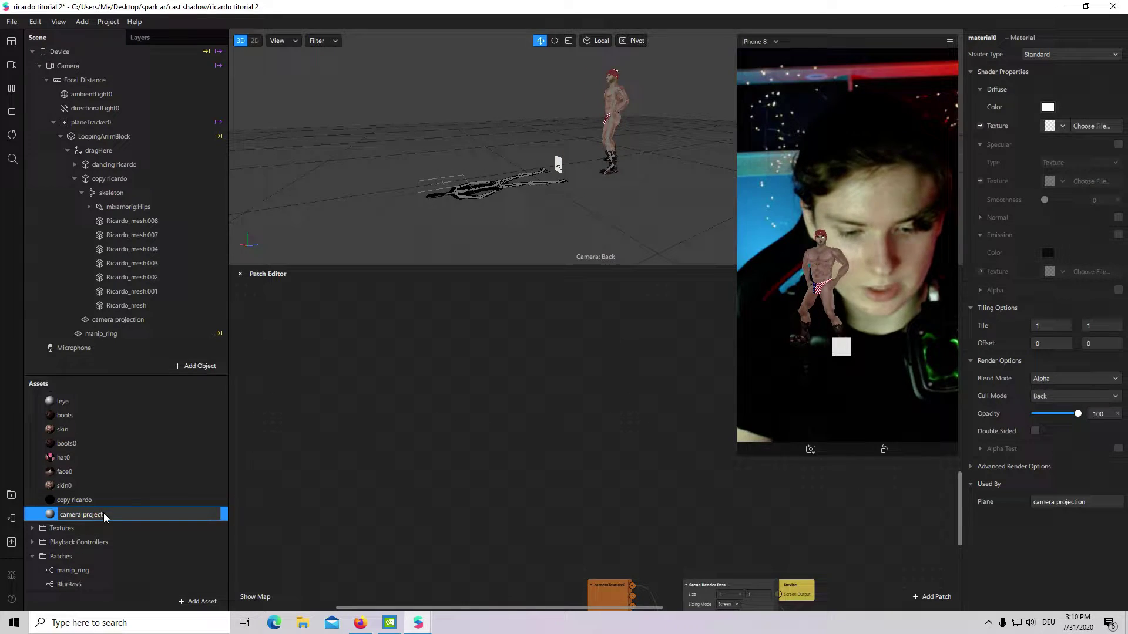
text(ion)
key(Return)
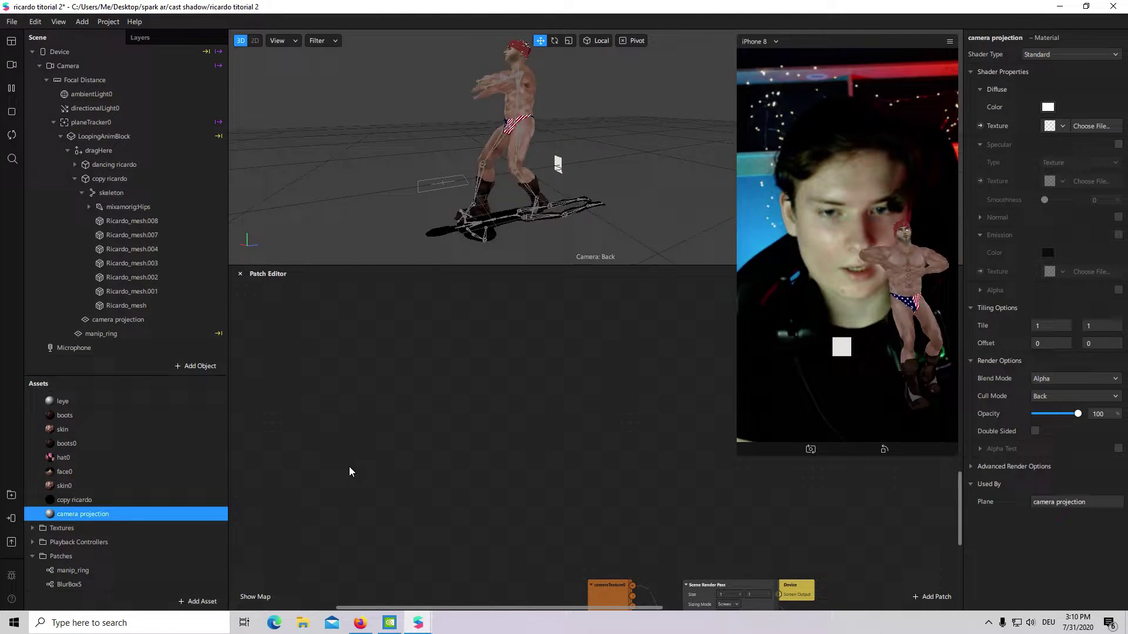
Select the camera projection plane and set its X rotation to -90.
scroll(611, 194, up, 3)
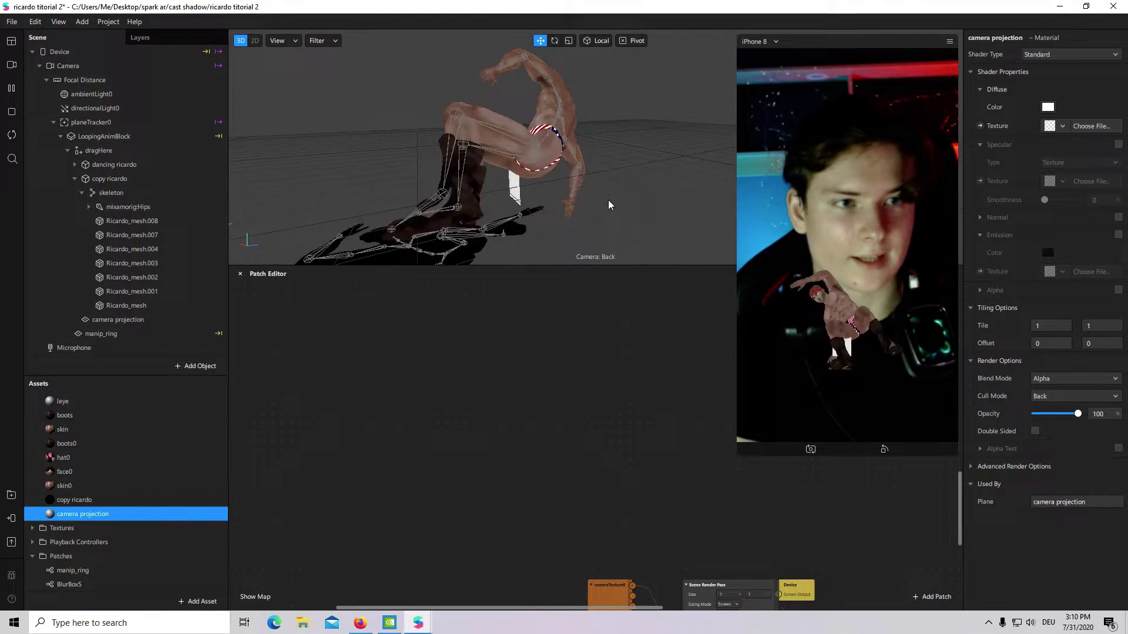
click(547, 191)
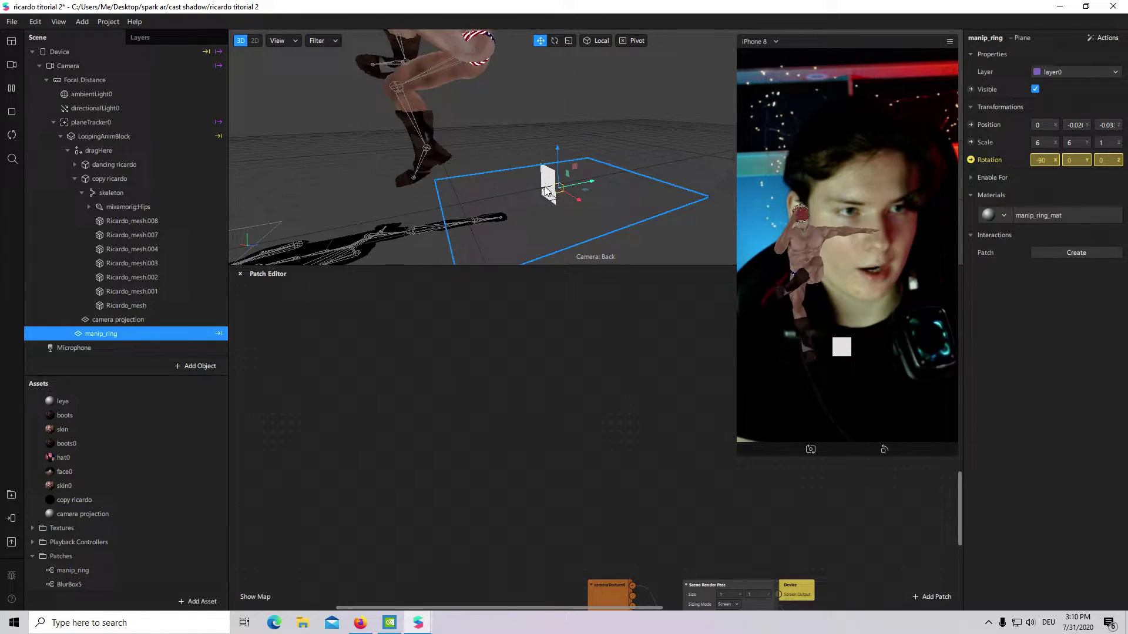
click(118, 320)
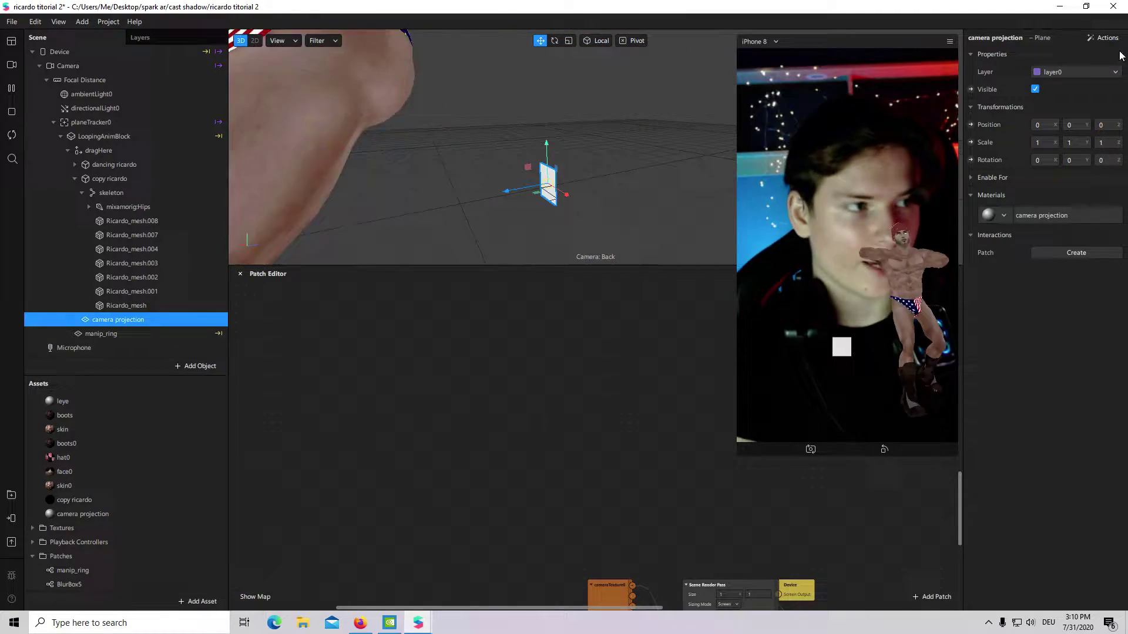
click(1044, 161)
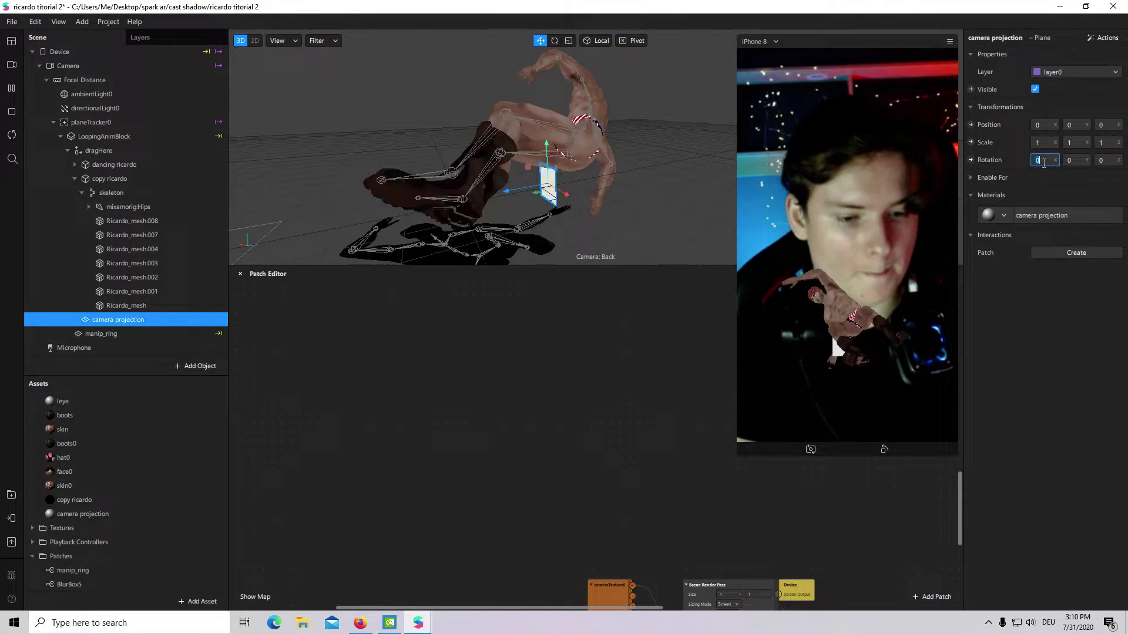
text(-90)
key(Return)
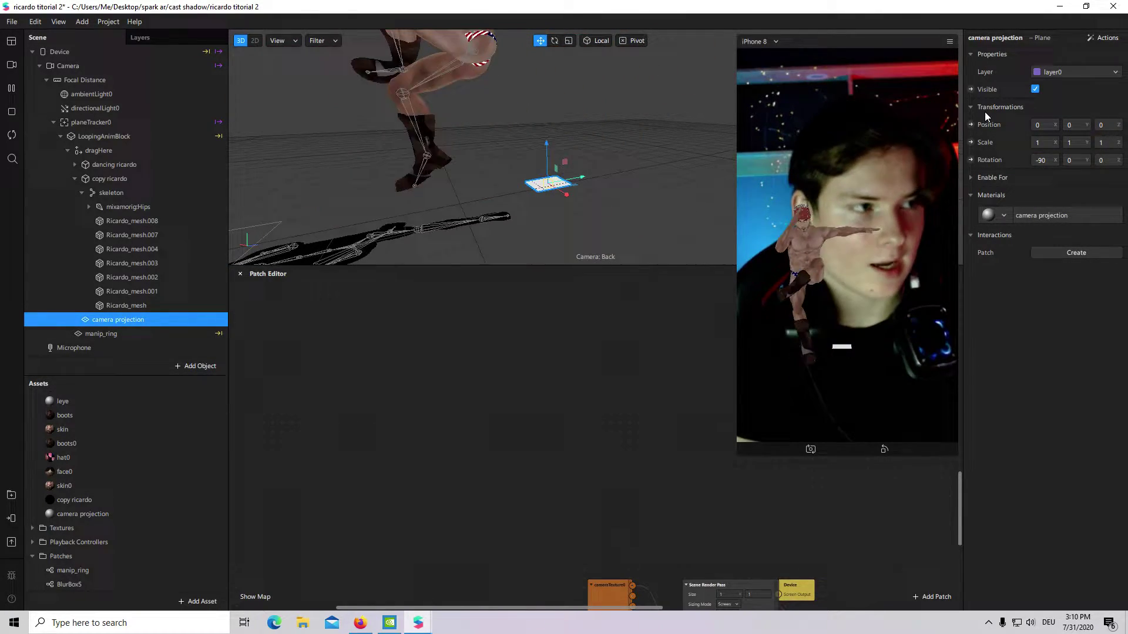
Scale the camera projection plane to 30 on X, Y and Z.
click(1042, 143)
text(30)
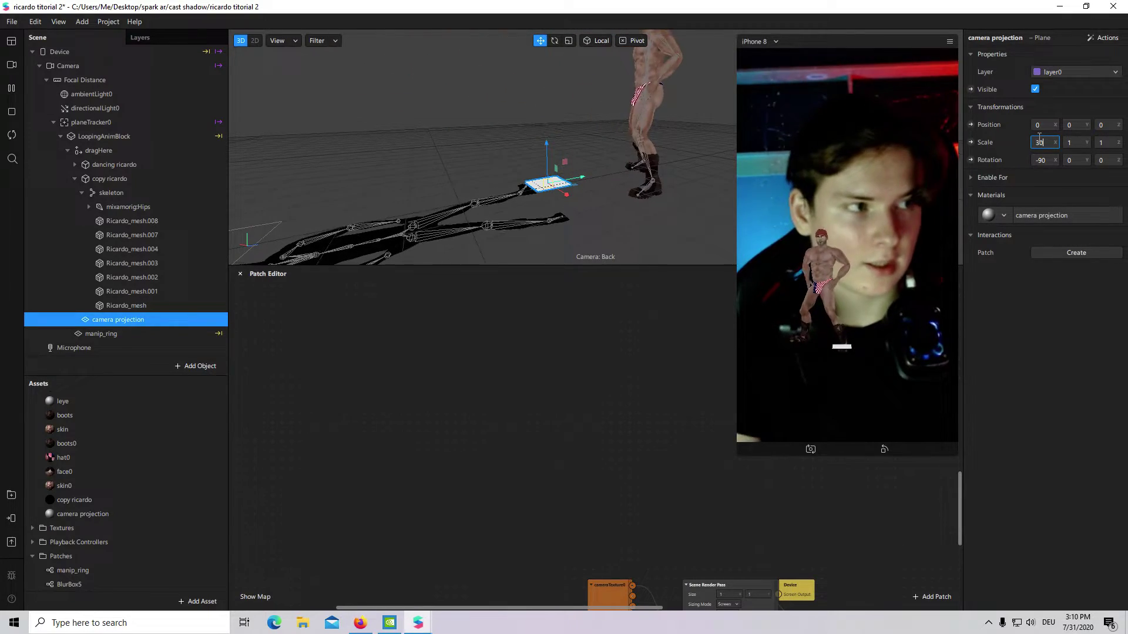
key(Tab)
text(30)
key(Tab)
text(30)
click(1105, 160)
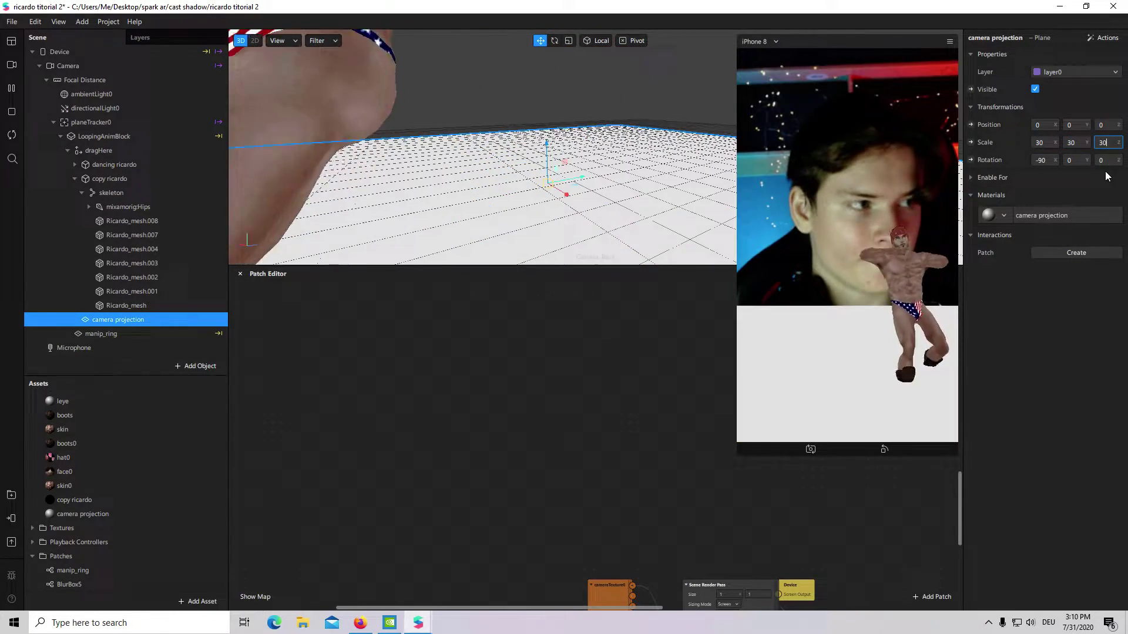
Create a Diffuse Texture patch for the camera projection material and connect cameraTexture0 to it.
click(1075, 217)
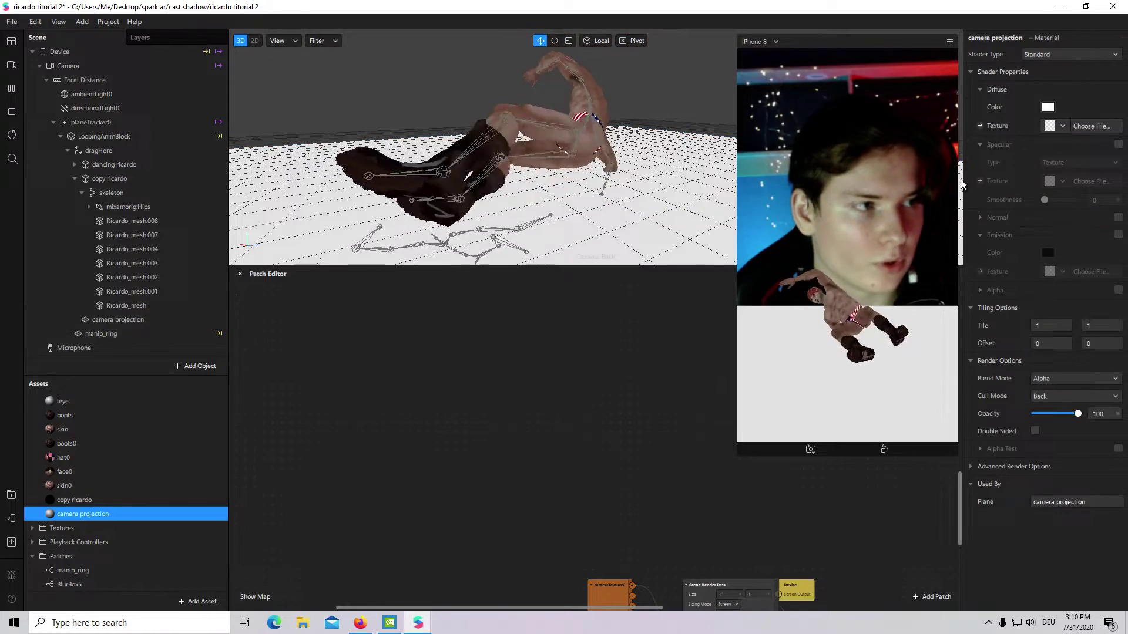
click(980, 126)
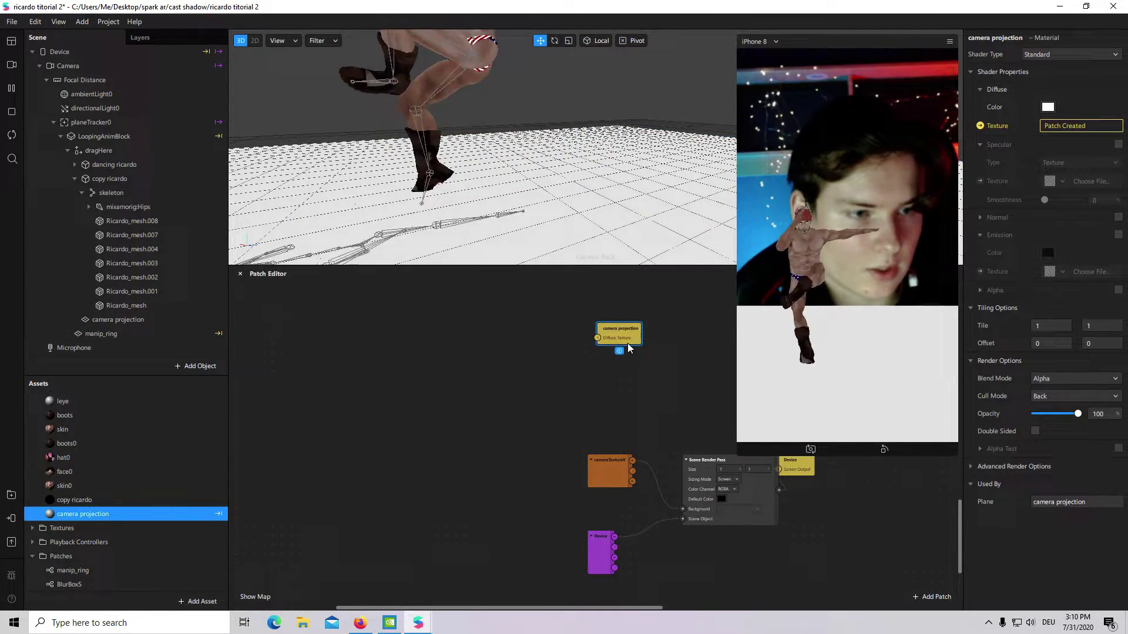
scroll(687, 405, up, 1)
drag(606, 608, 634, 607)
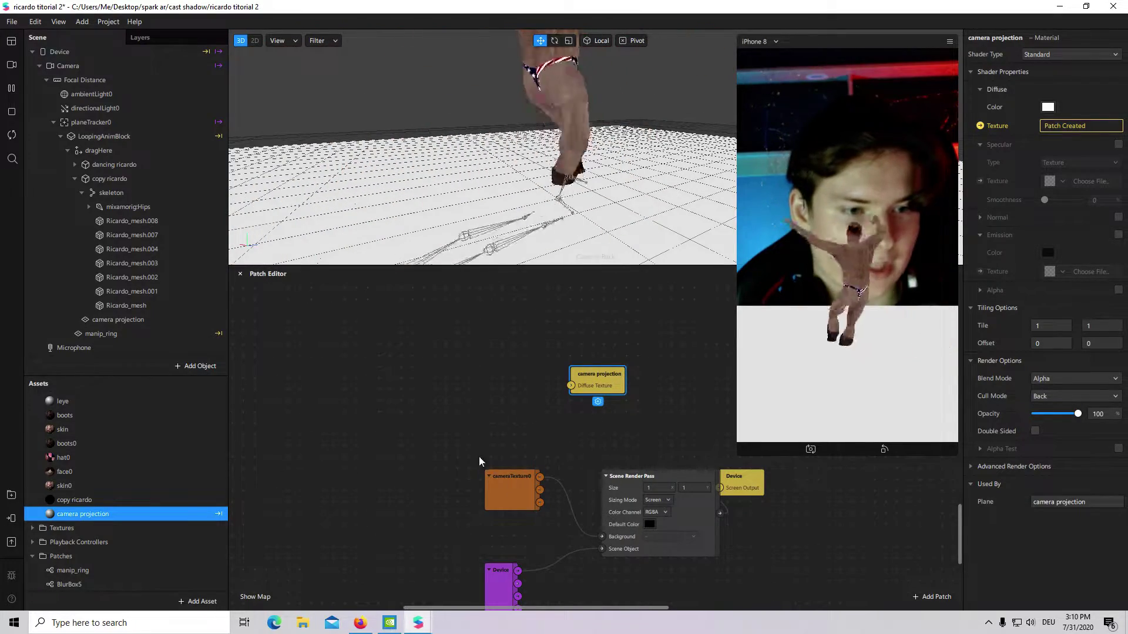
drag(513, 424, 567, 389)
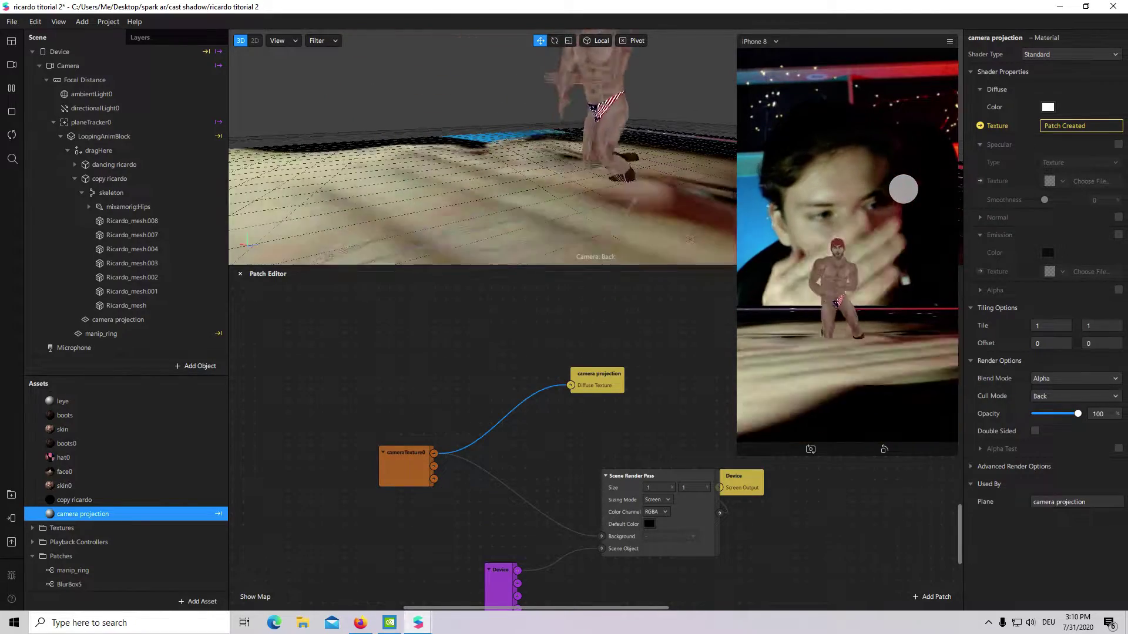
Add Texture UV Projection as a patch group and feed its output into Diffuse Texture.
scroll(126, 491, down, 1)
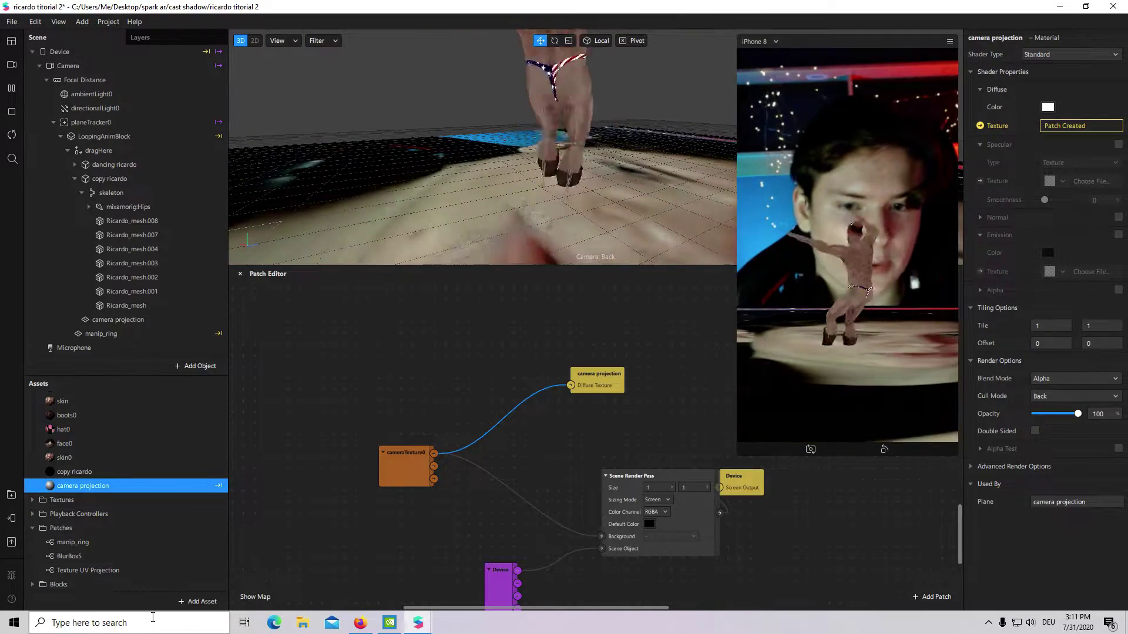
drag(67, 571, 500, 339)
right_click(500, 339)
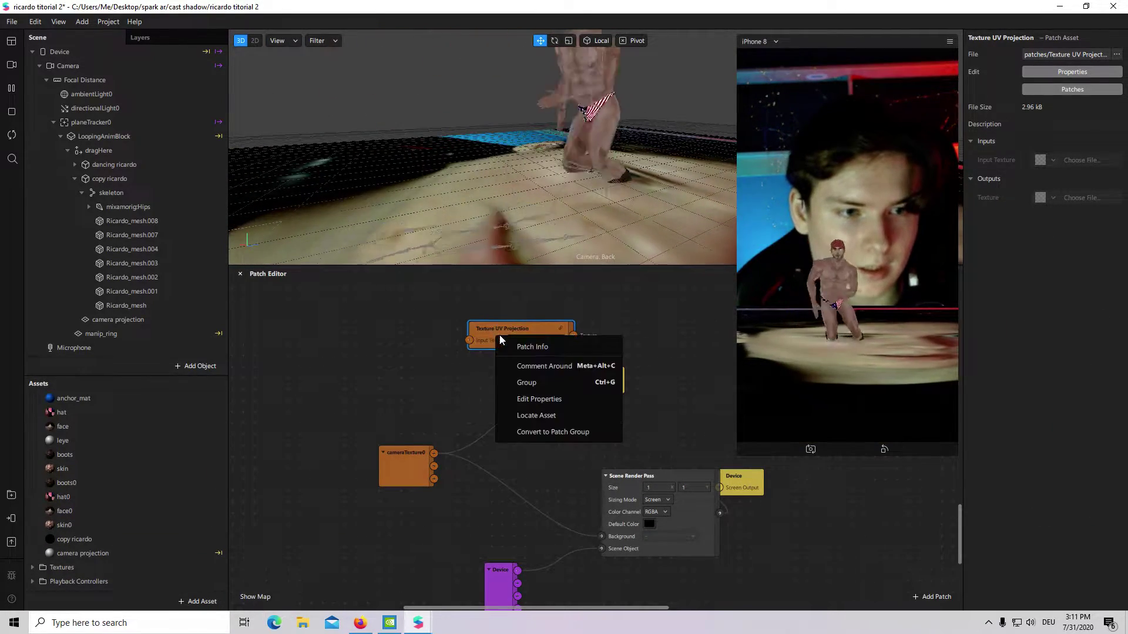
click(576, 432)
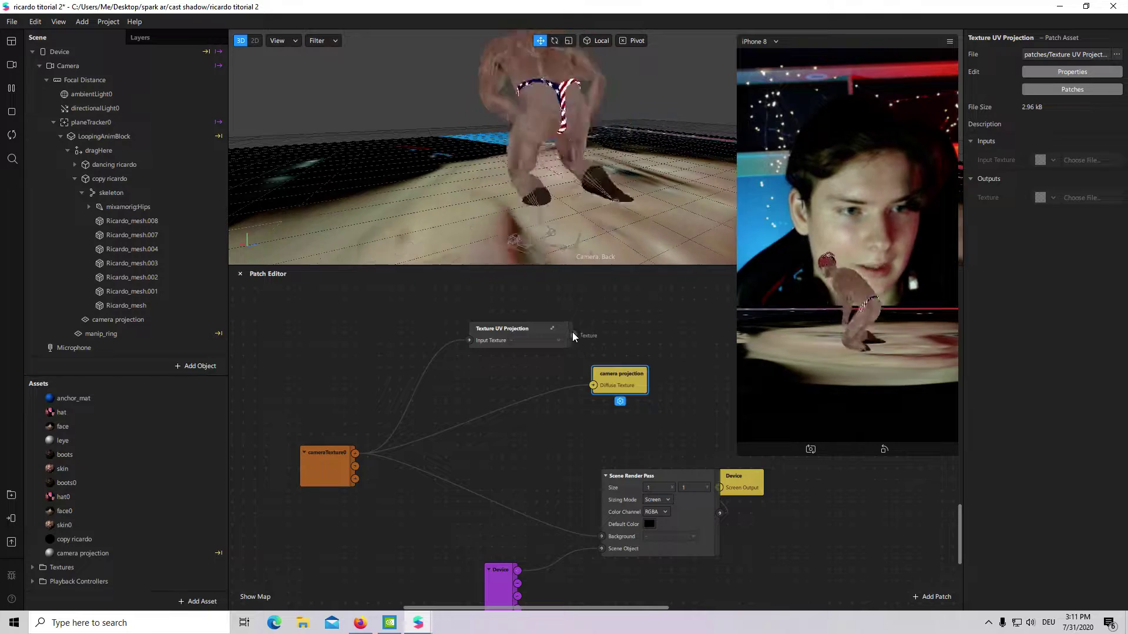
drag(572, 332, 588, 386)
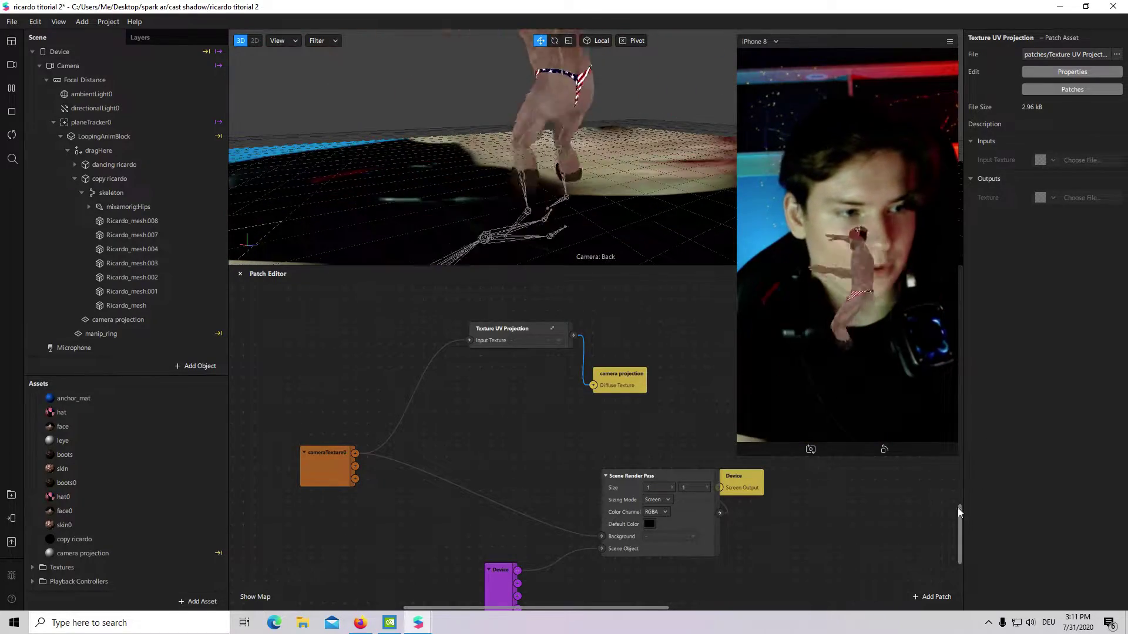
drag(738, 466, 652, 470)
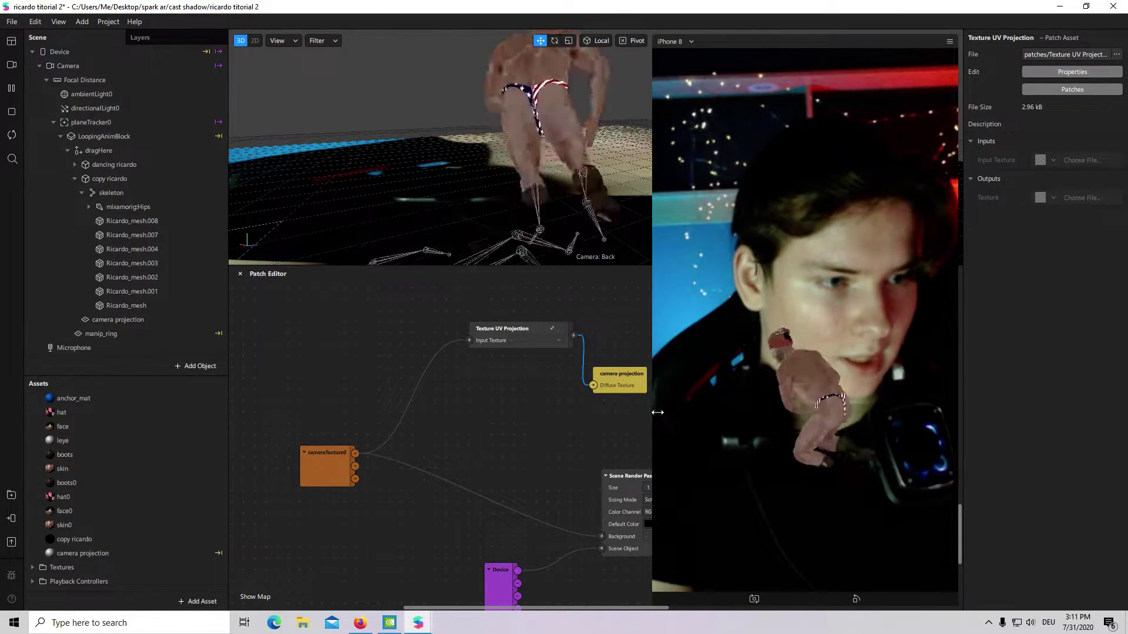
drag(654, 603, 771, 393)
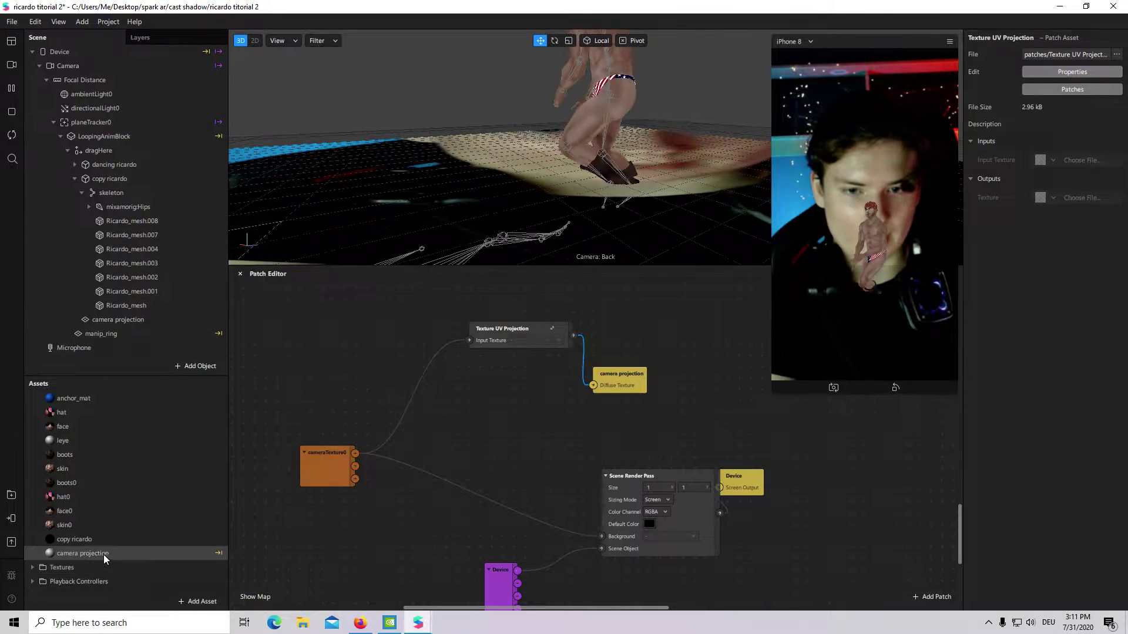
Switch the camera projection material to the Flat shader.
click(83, 553)
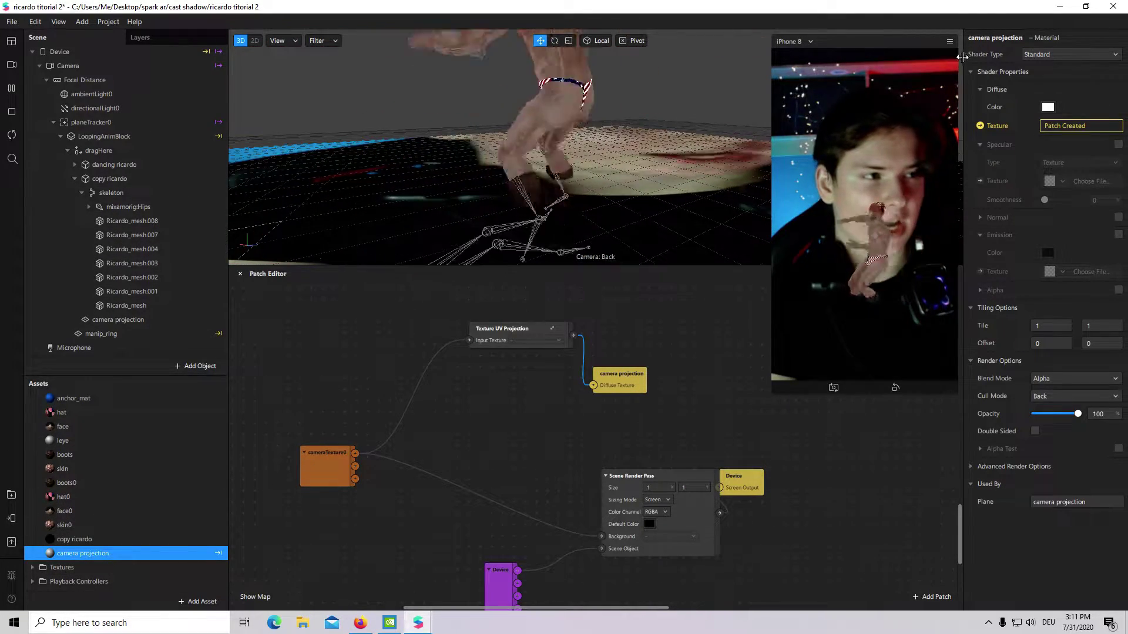
click(1068, 54)
click(1062, 57)
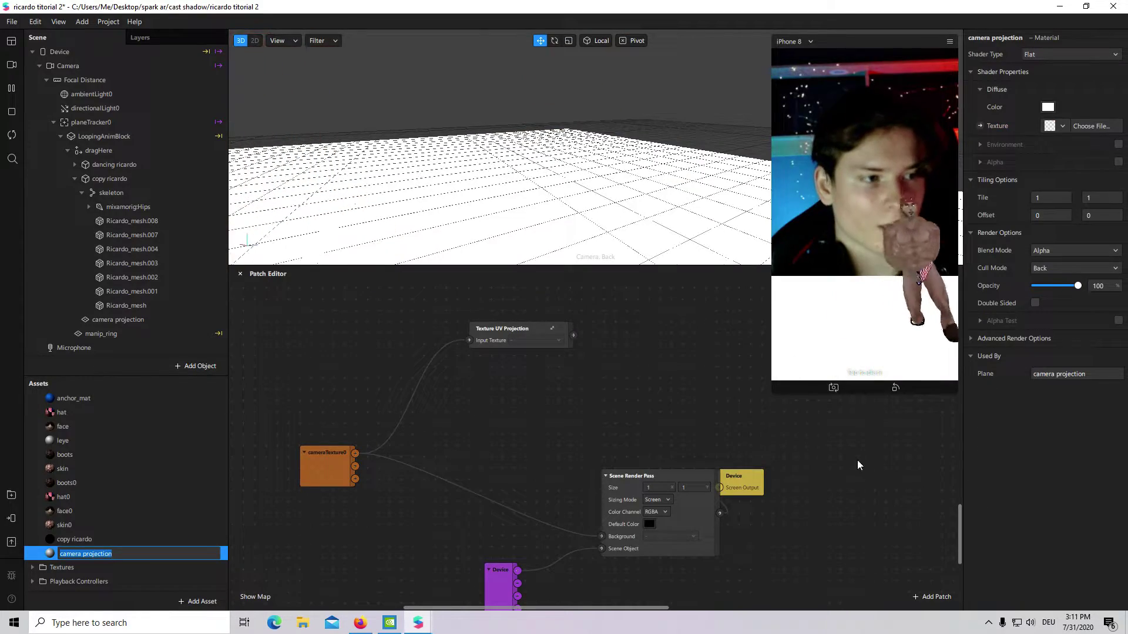
Create a texture patch for the camera projection plane's material and connect Texture UV Projection to it.
scroll(617, 174, down, 5)
click(642, 181)
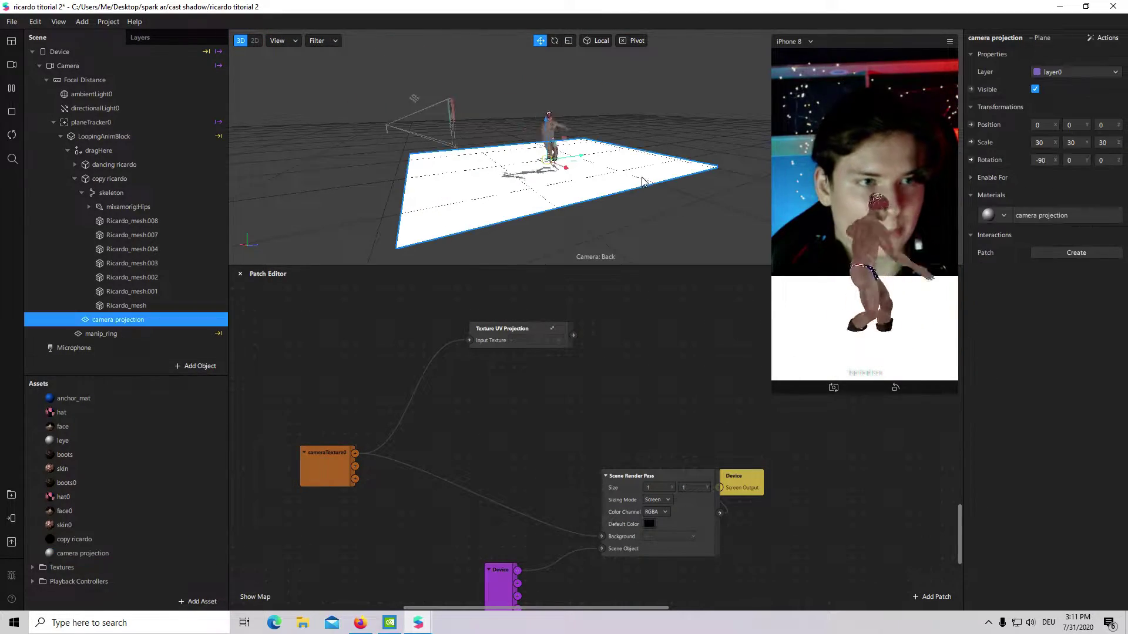
scroll(548, 144, up, 5)
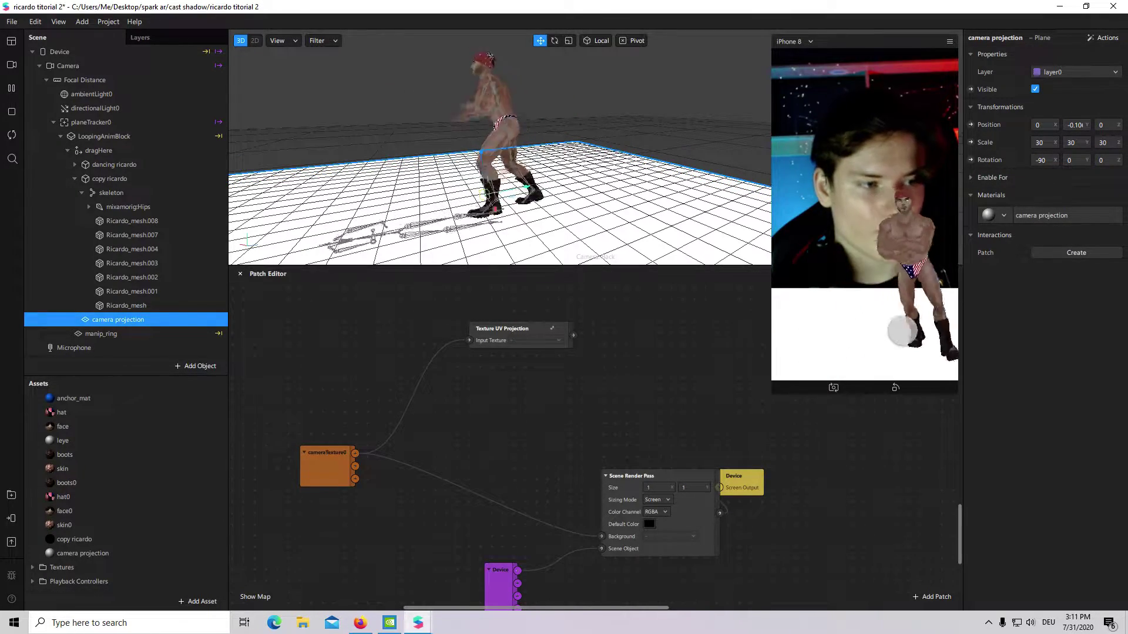
scroll(591, 453, up, 2)
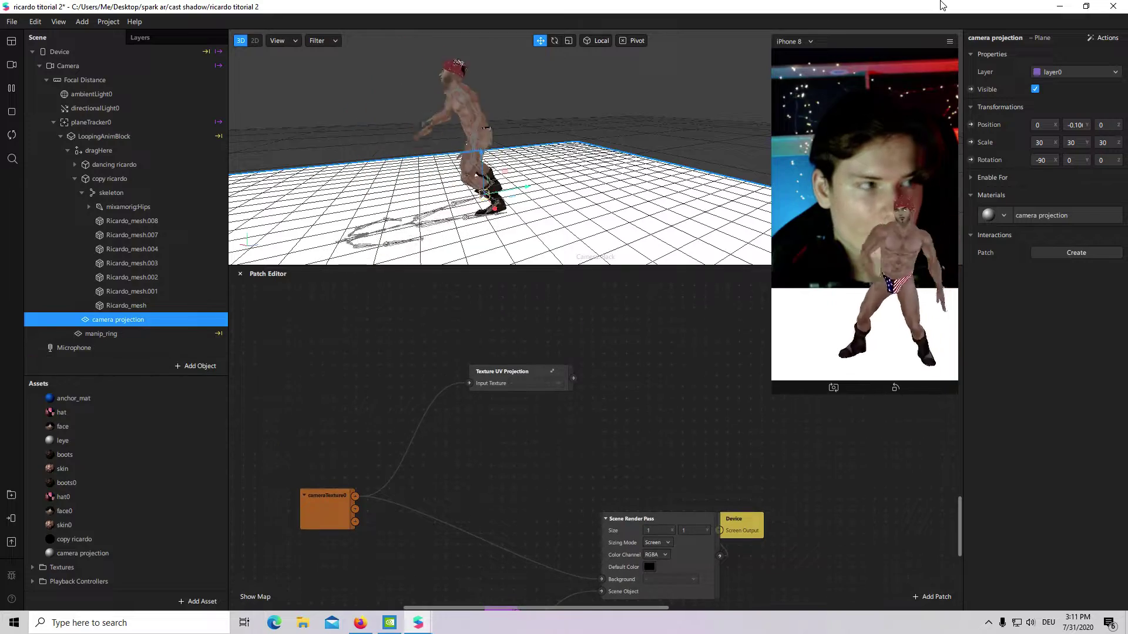
click(1040, 212)
click(979, 125)
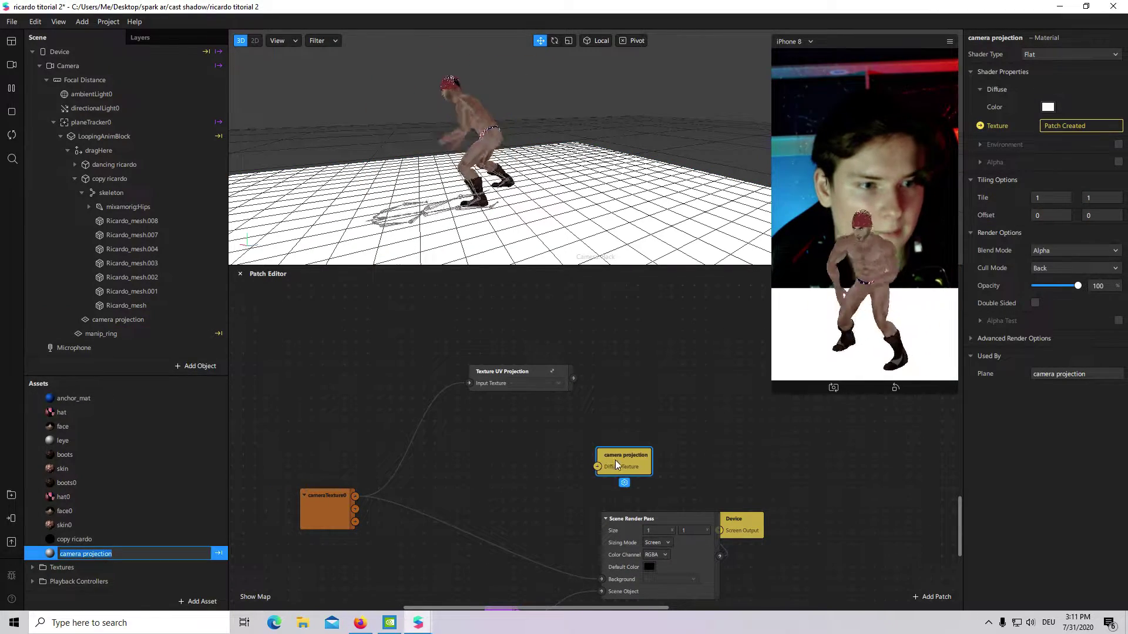
drag(615, 459, 609, 416)
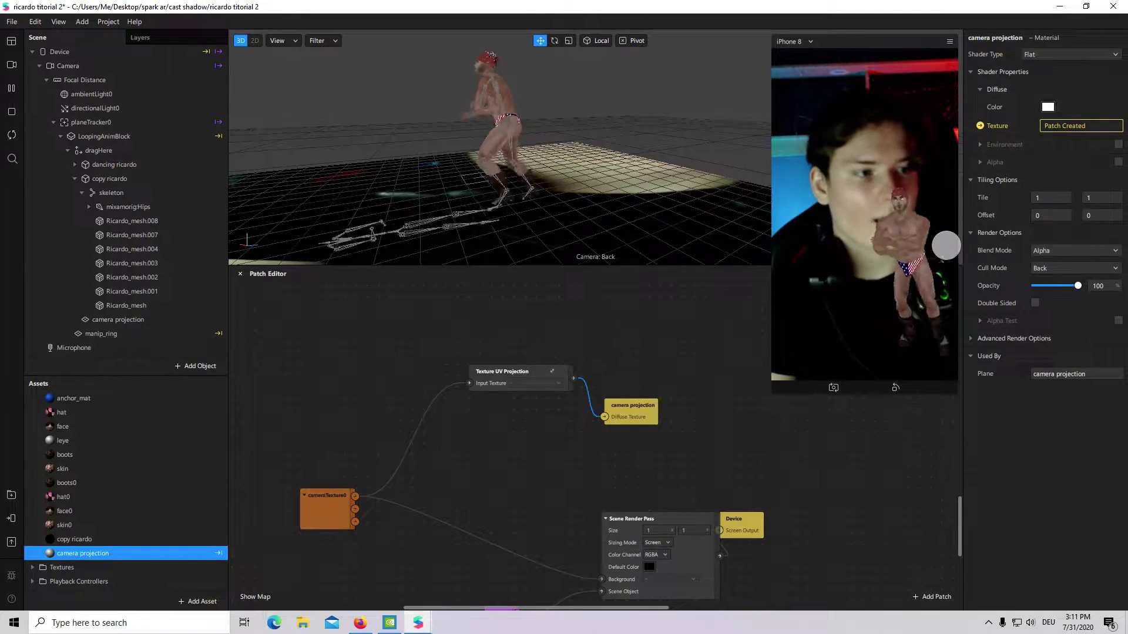
Enlarge the simulator preview and bring up the list of patches to add.
drag(775, 405, 690, 531)
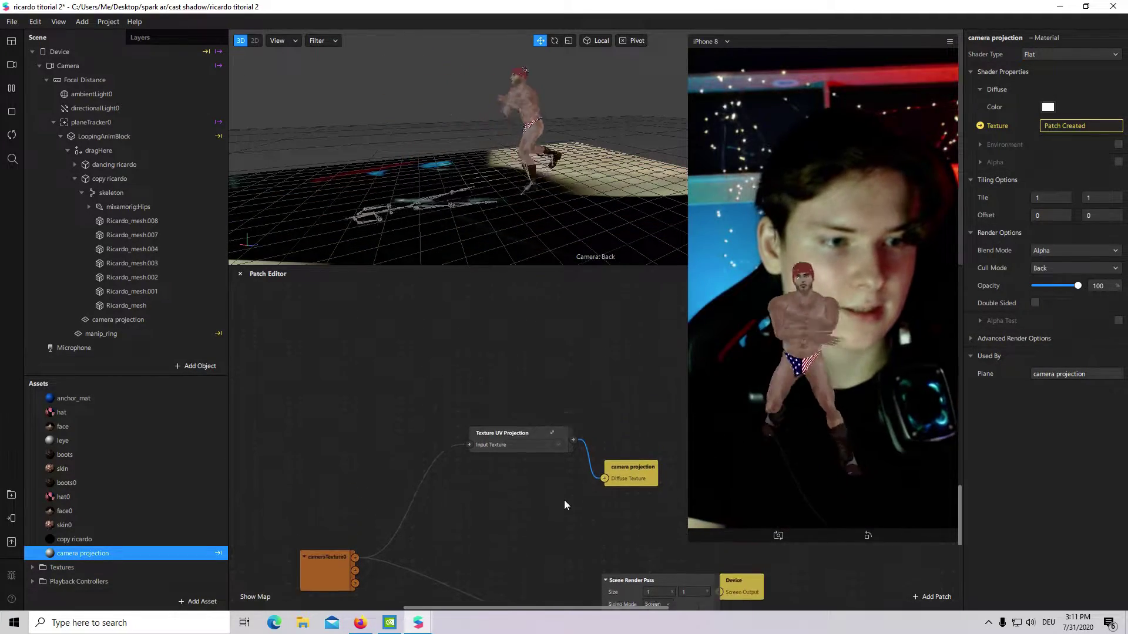
scroll(580, 438, down, 5)
scroll(527, 478, up, 2)
right_click(525, 384)
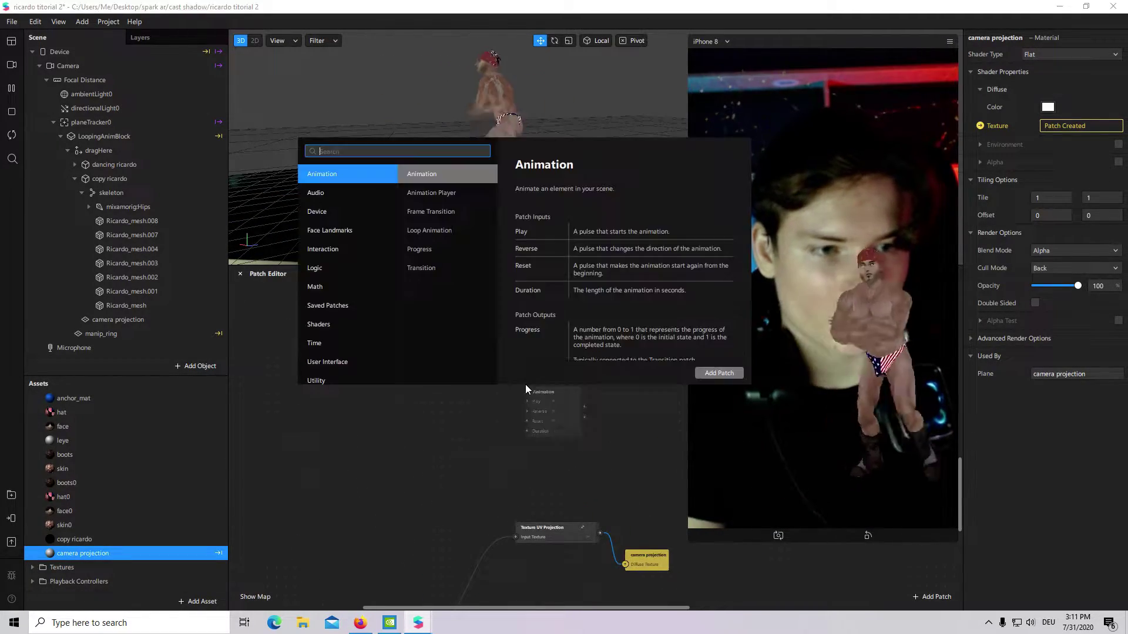
Add a Scene Render Pass patch and bring copy ricardo into the patch graph.
text(sce)
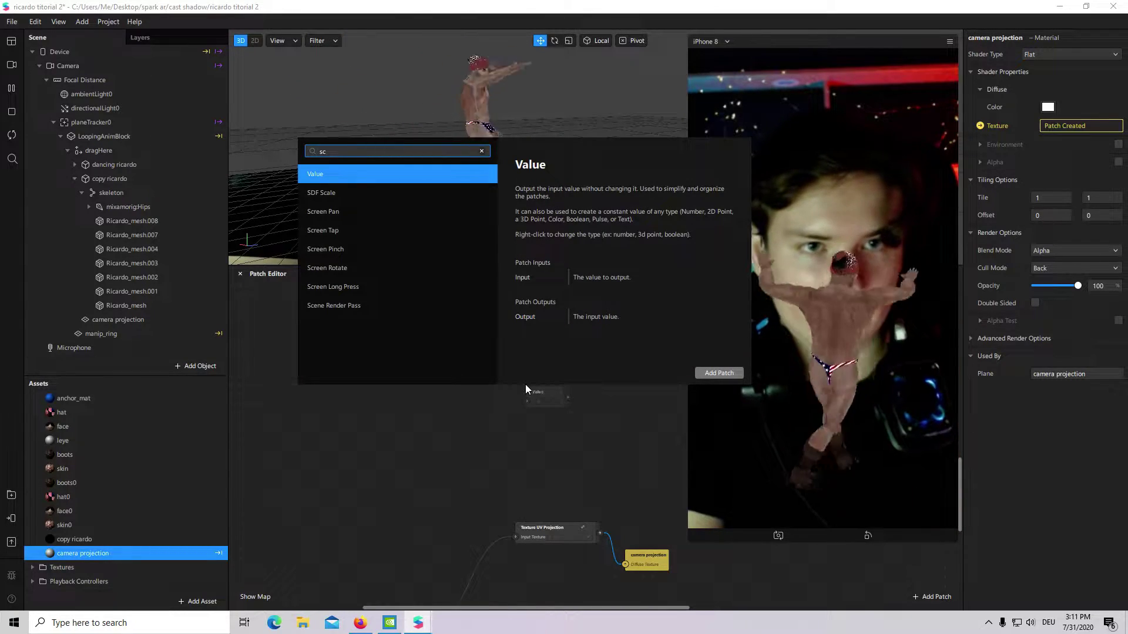
click(370, 181)
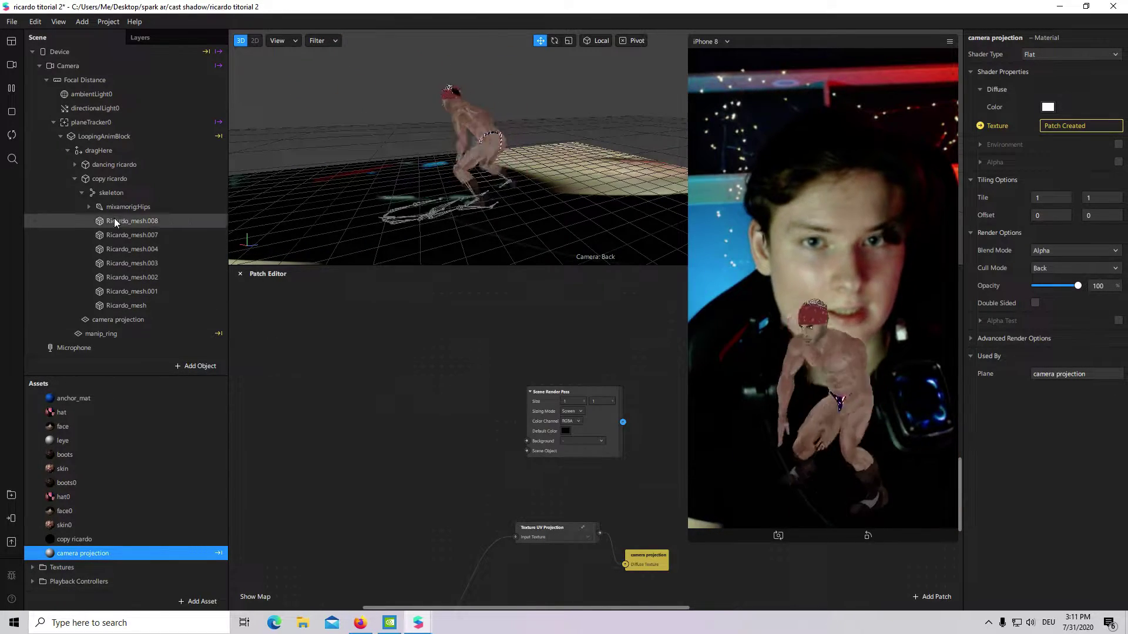
click(75, 179)
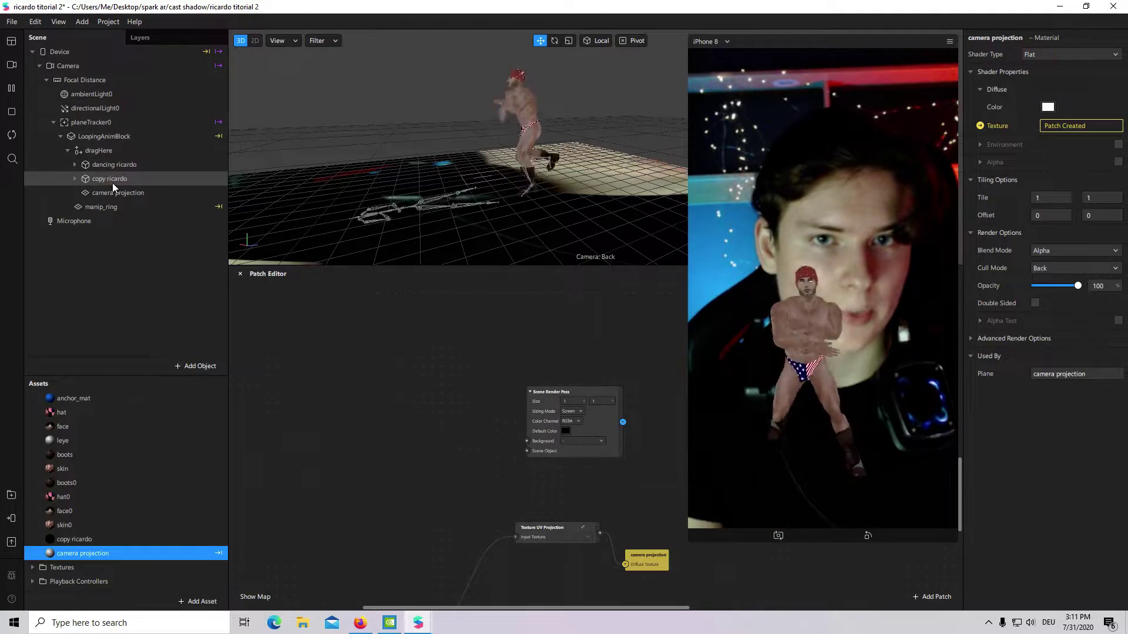
drag(111, 182, 523, 439)
Wire copy ricardo into Scene Object and adjust the Default Color's alpha.
scroll(531, 491, up, 3)
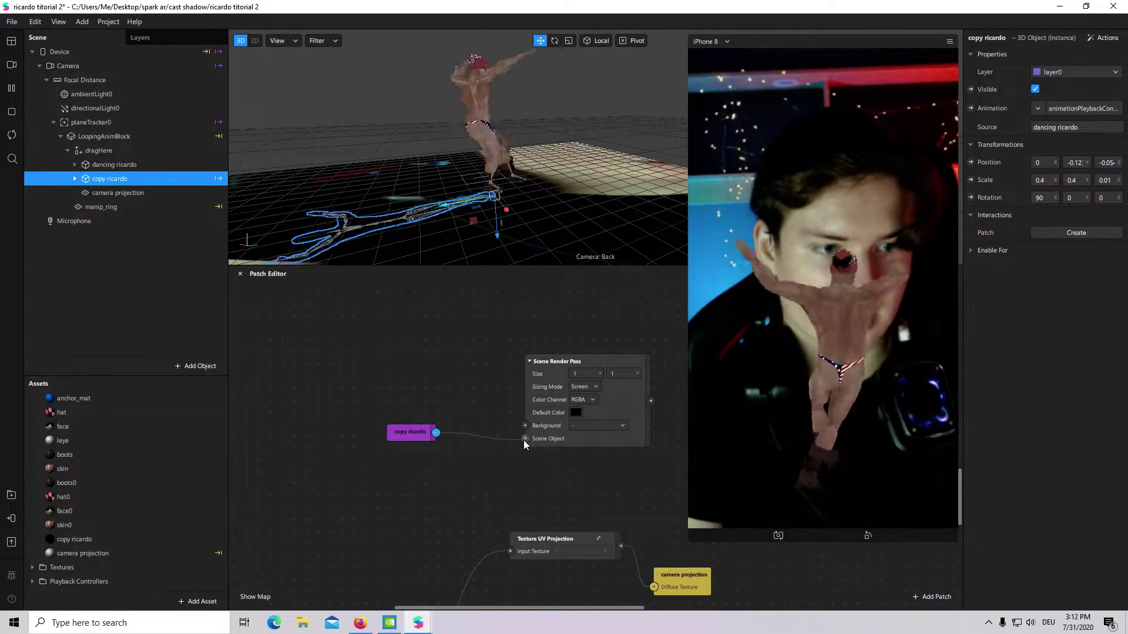
click(575, 413)
click(682, 415)
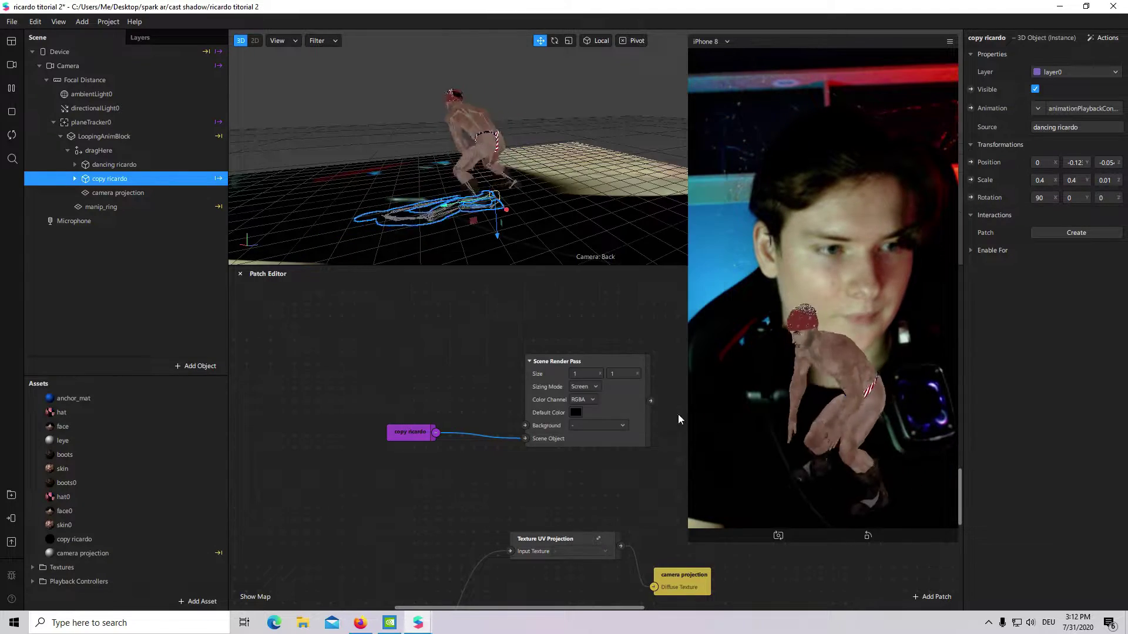
click(575, 412)
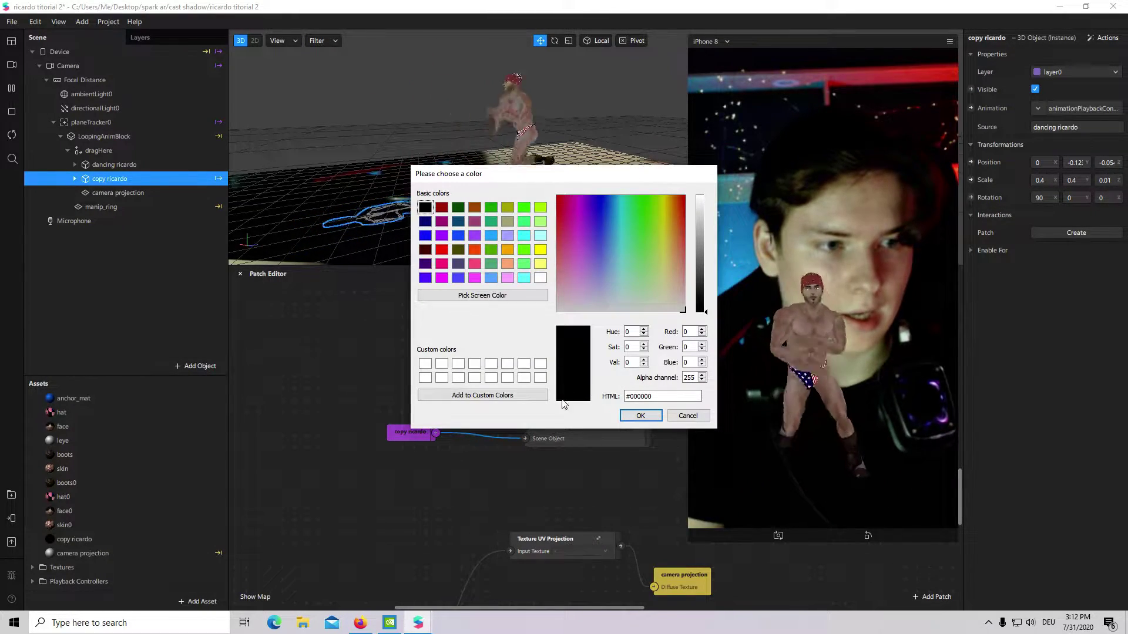
double_click(688, 377)
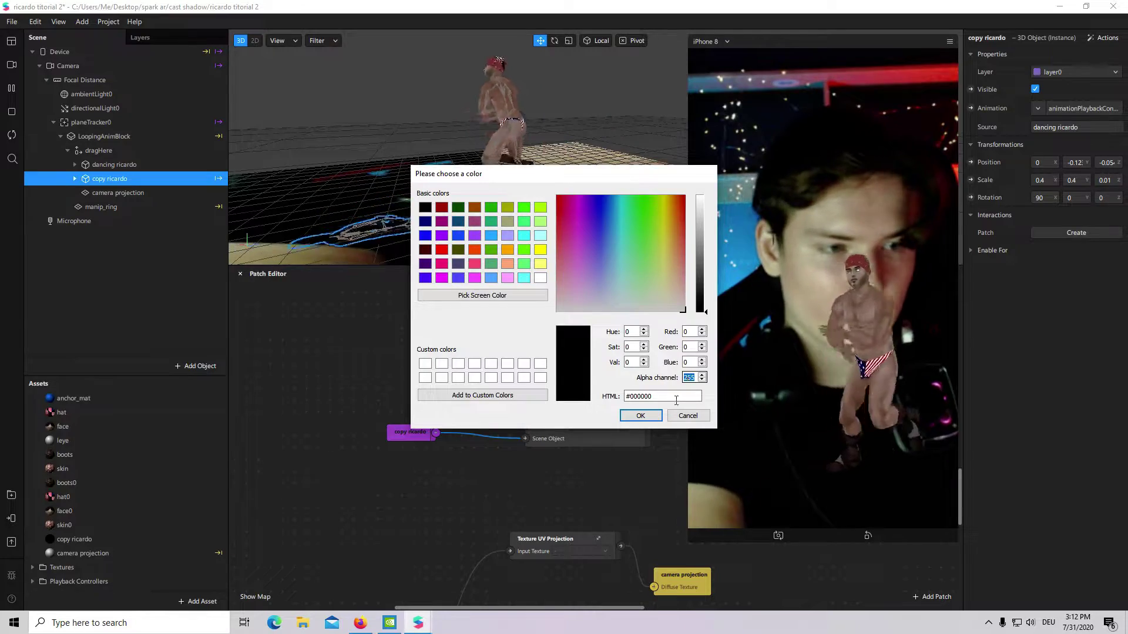
click(639, 415)
drag(512, 608, 538, 608)
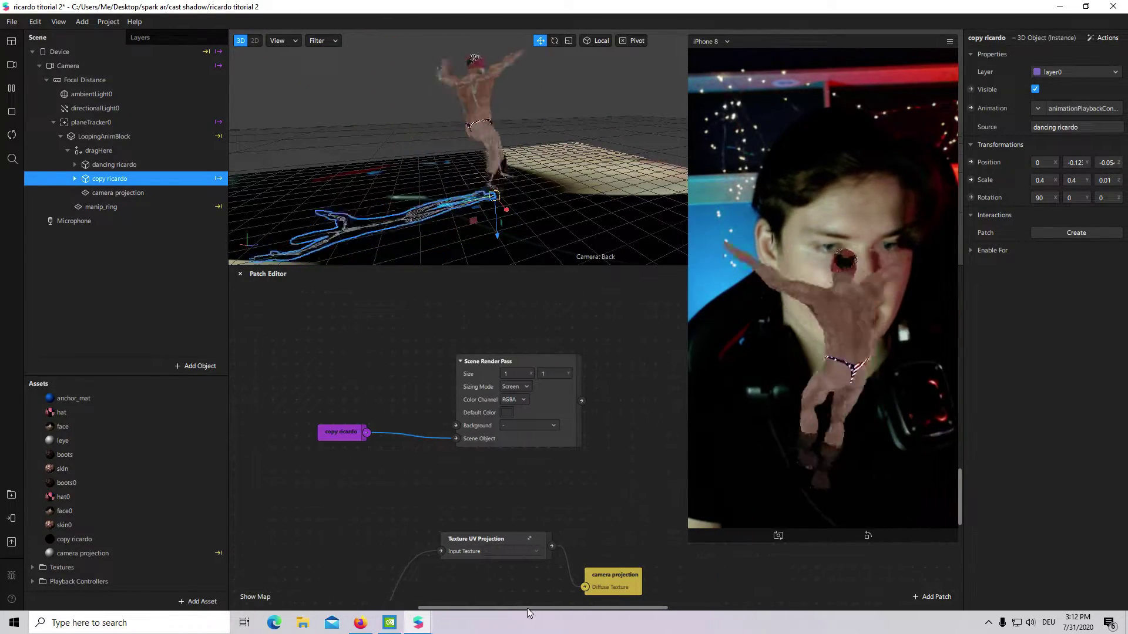
Add a plane named shadow under dragHere.
click(94, 151)
right_click(94, 155)
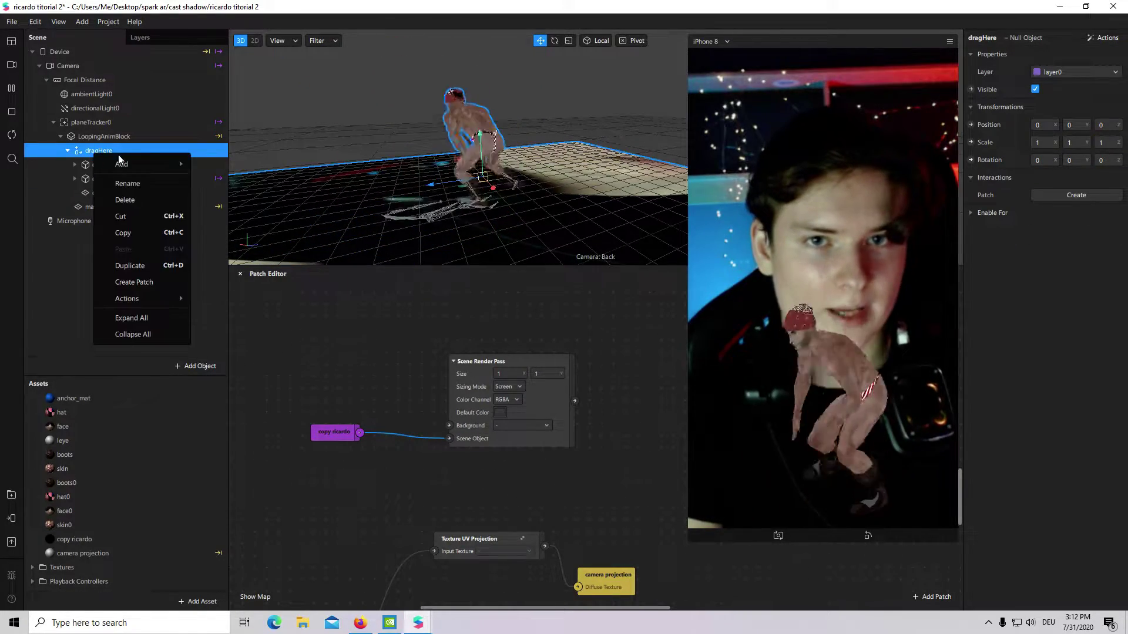
mouse_move(126, 164)
click(265, 234)
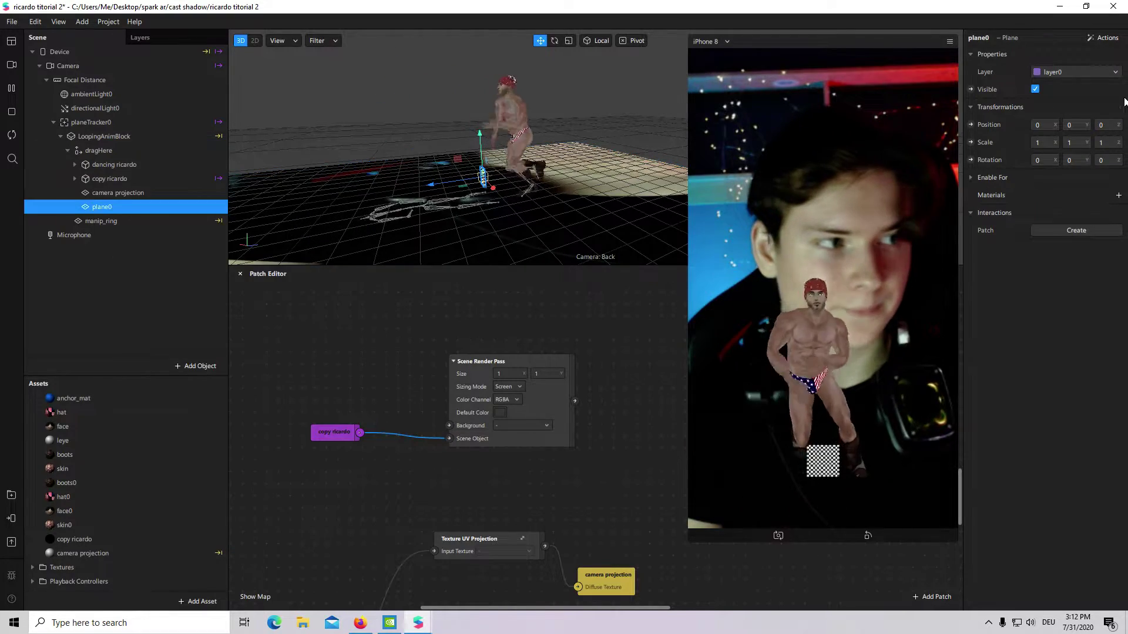
text(shadow)
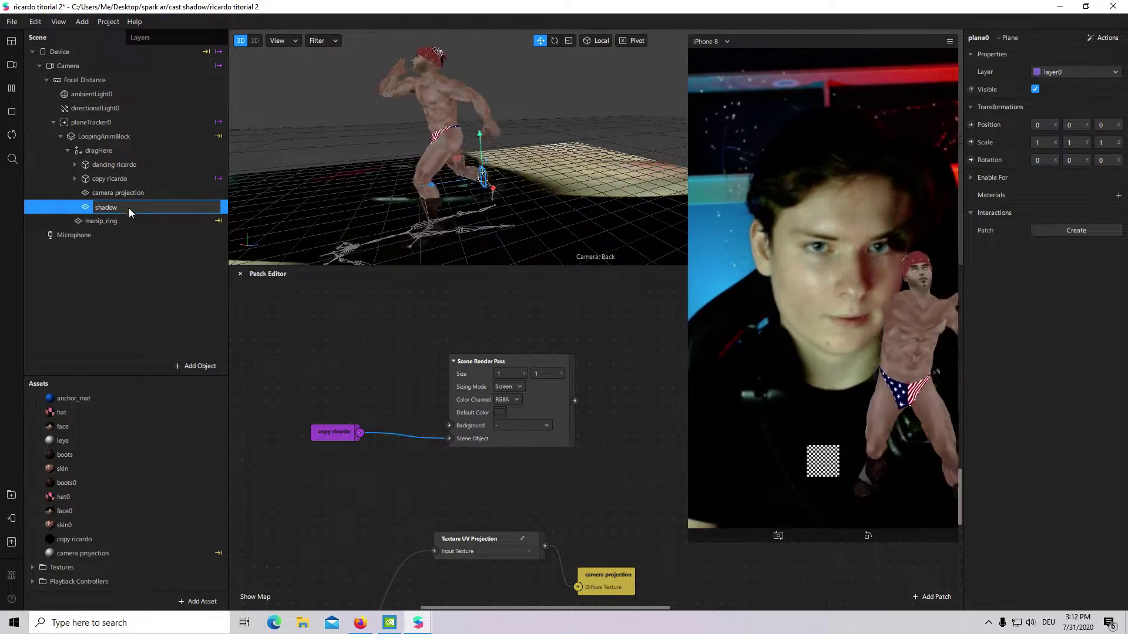
key(Return)
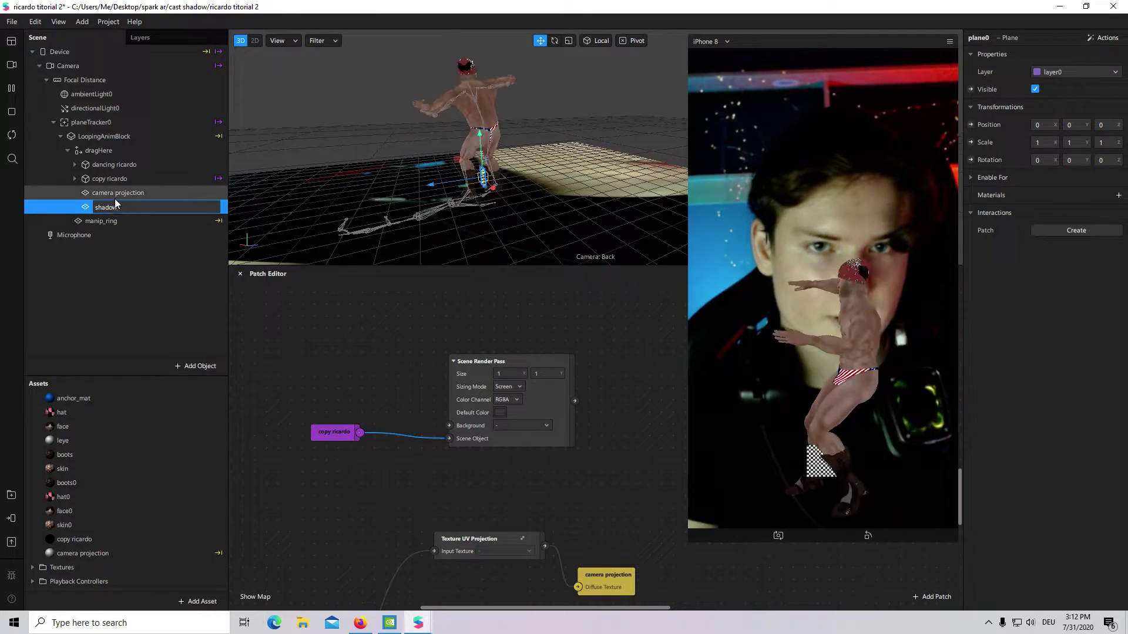
Give the plane a new material named shadow using the Flat shader.
click(1118, 196)
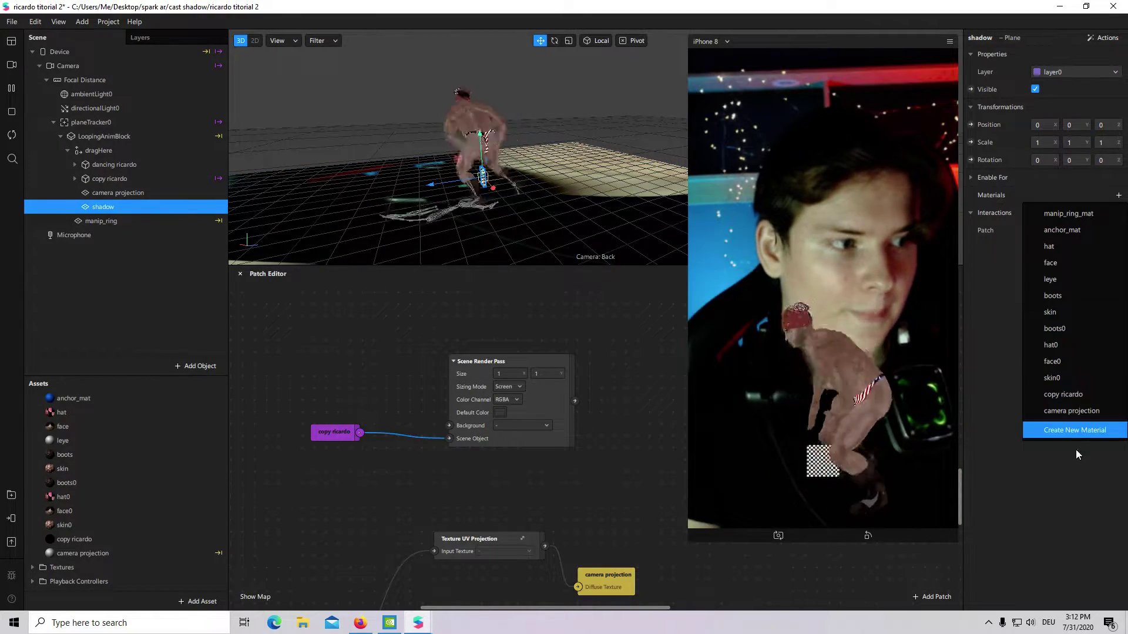
click(1074, 430)
click(165, 568)
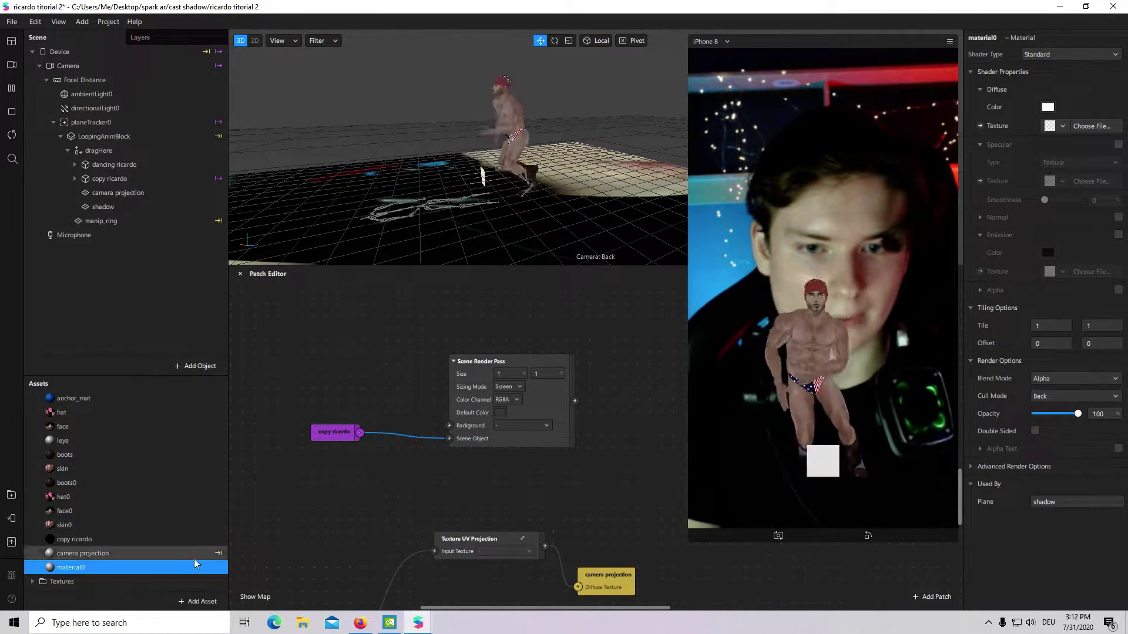
double_click(164, 569)
text(shadow)
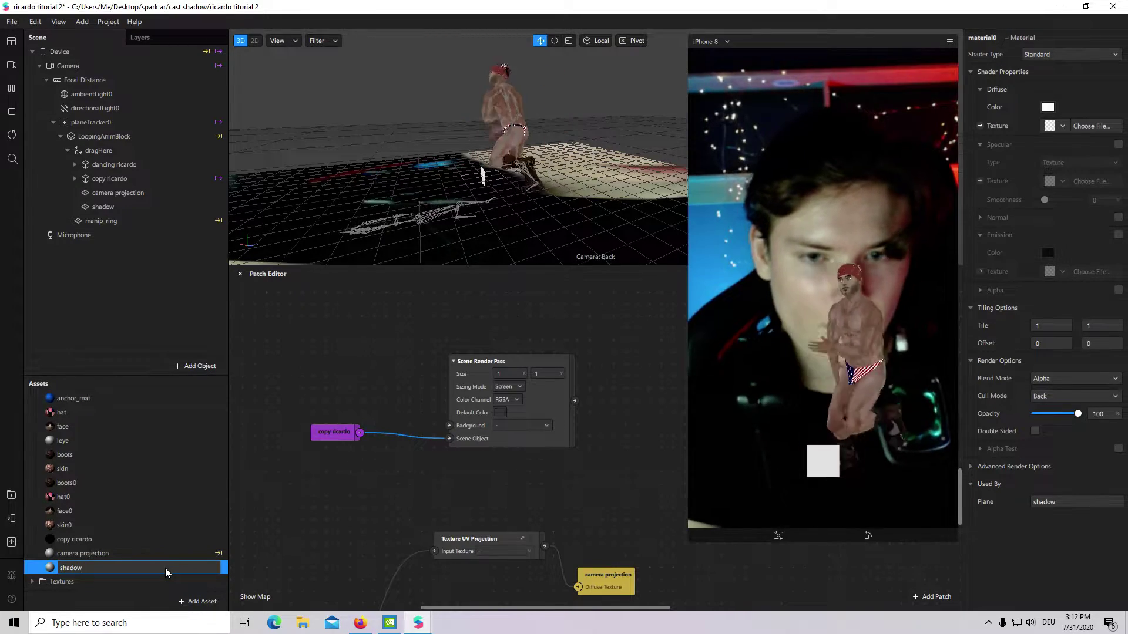
key(Return)
click(138, 565)
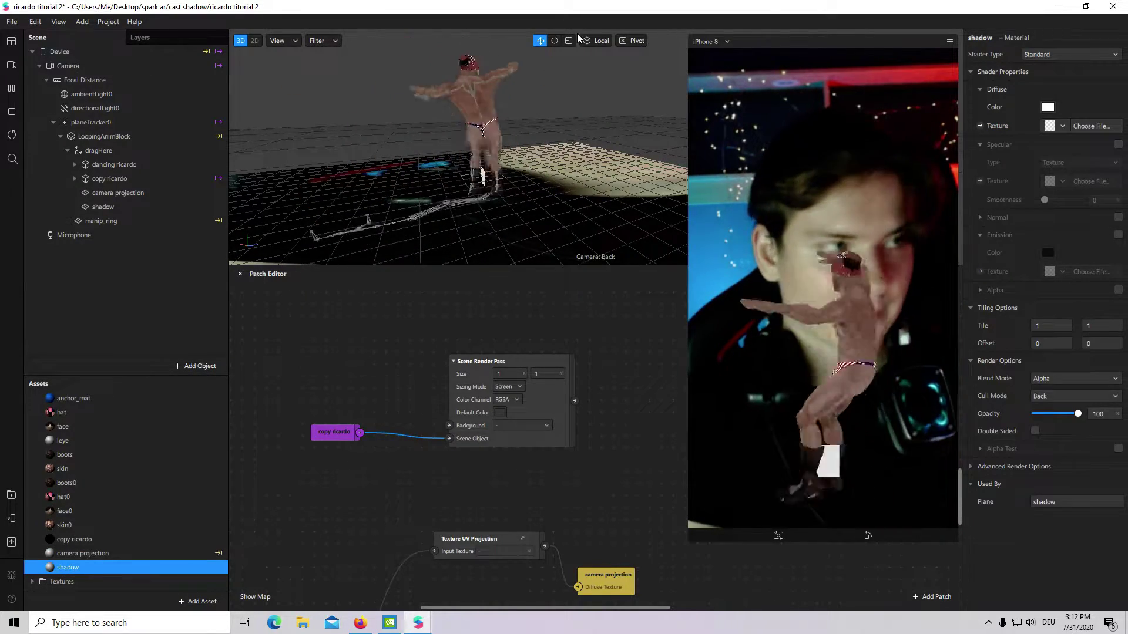
click(1041, 55)
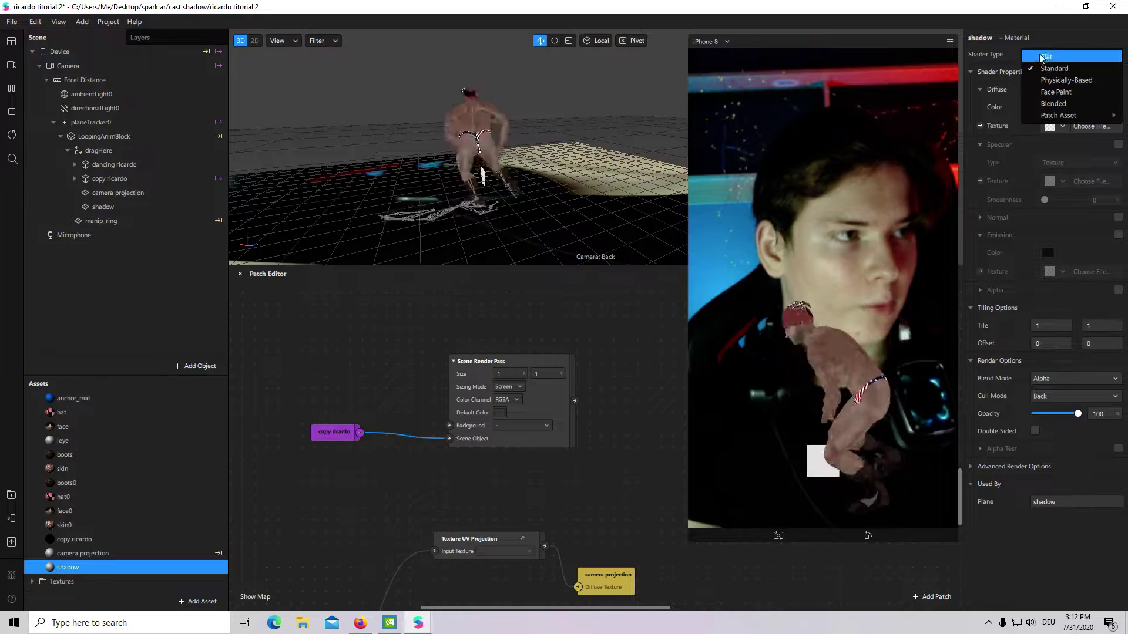
click(1047, 57)
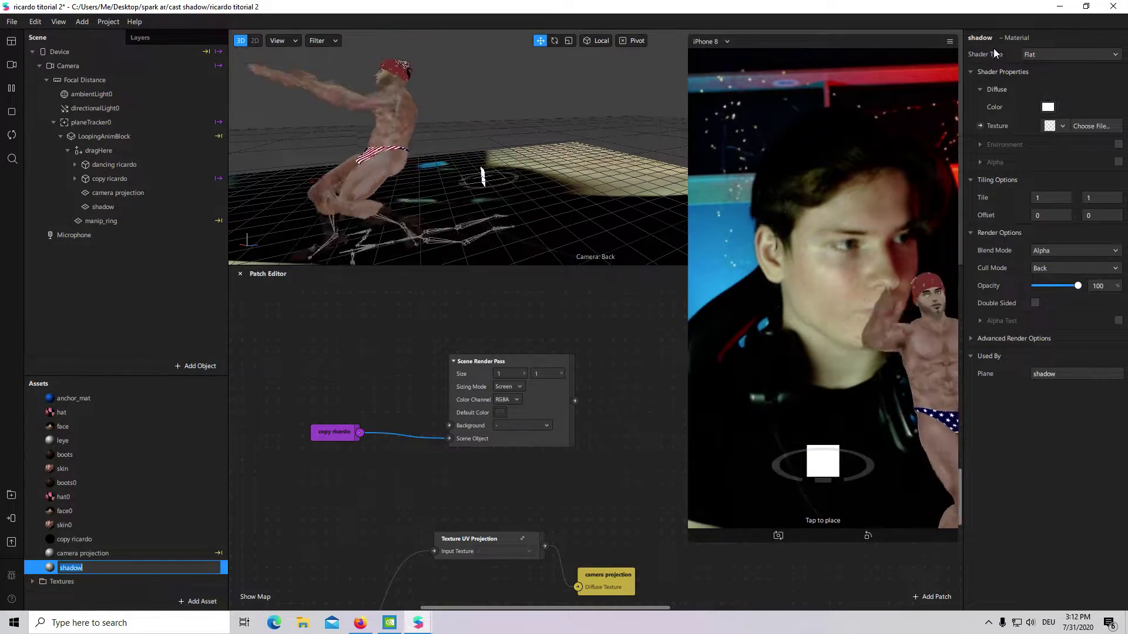
Set the shadow plane's X rotation to -90 and scale to 30.
click(117, 209)
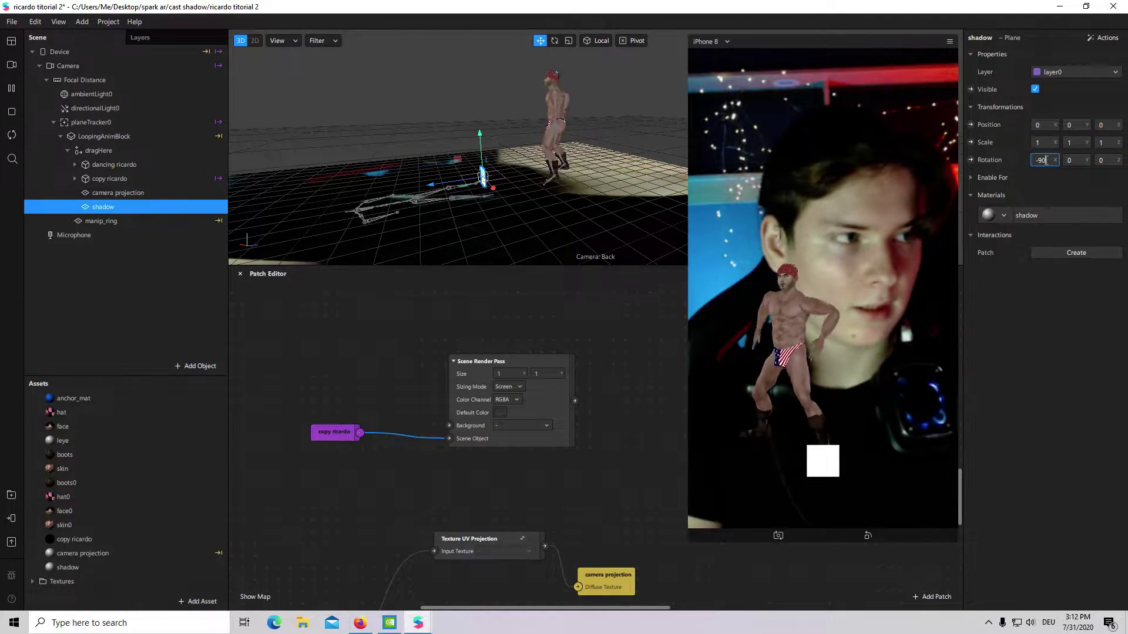
click(1045, 159)
text(-90)
key(Return)
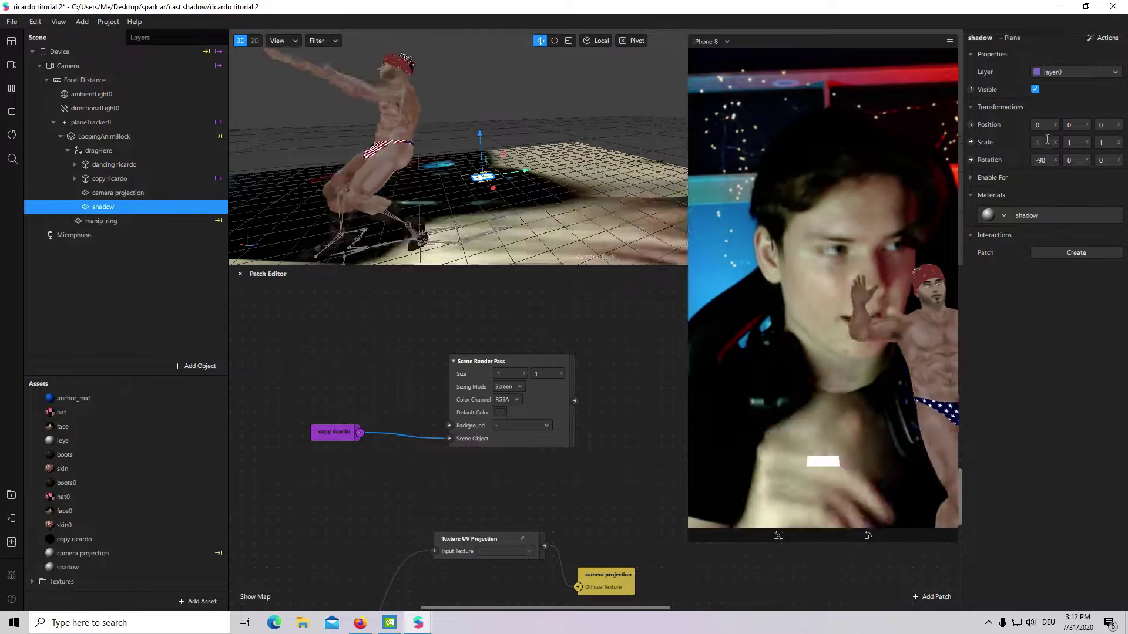
click(1042, 142)
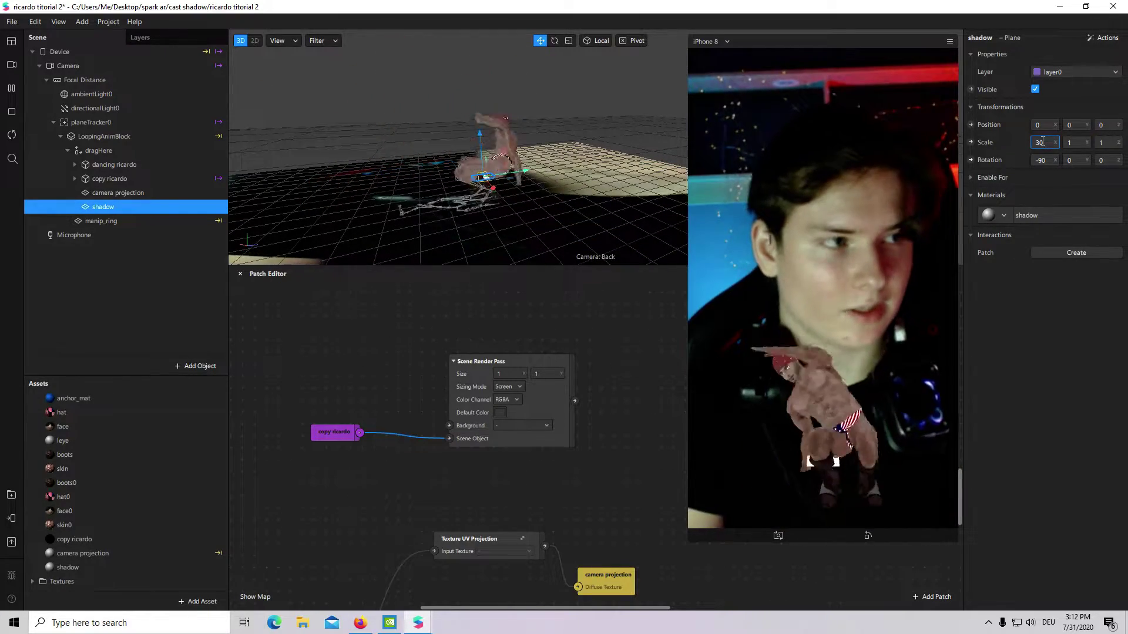
text(30)
key(Tab)
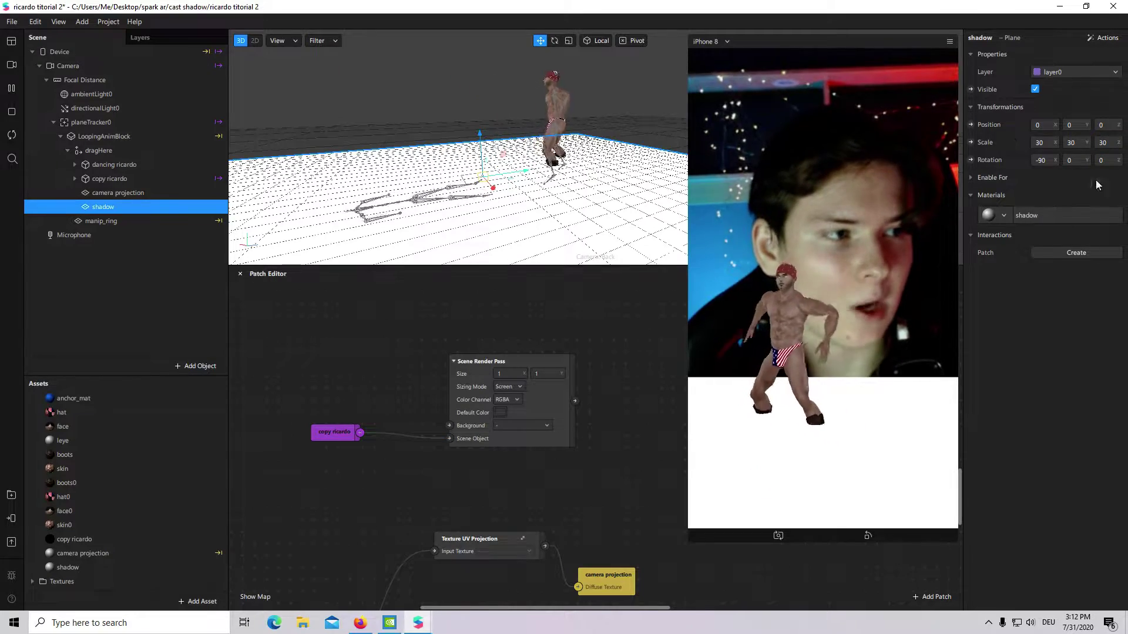
Create a texture patch for the shadow material and connect the Scene Render Pass to it.
click(1067, 222)
click(980, 126)
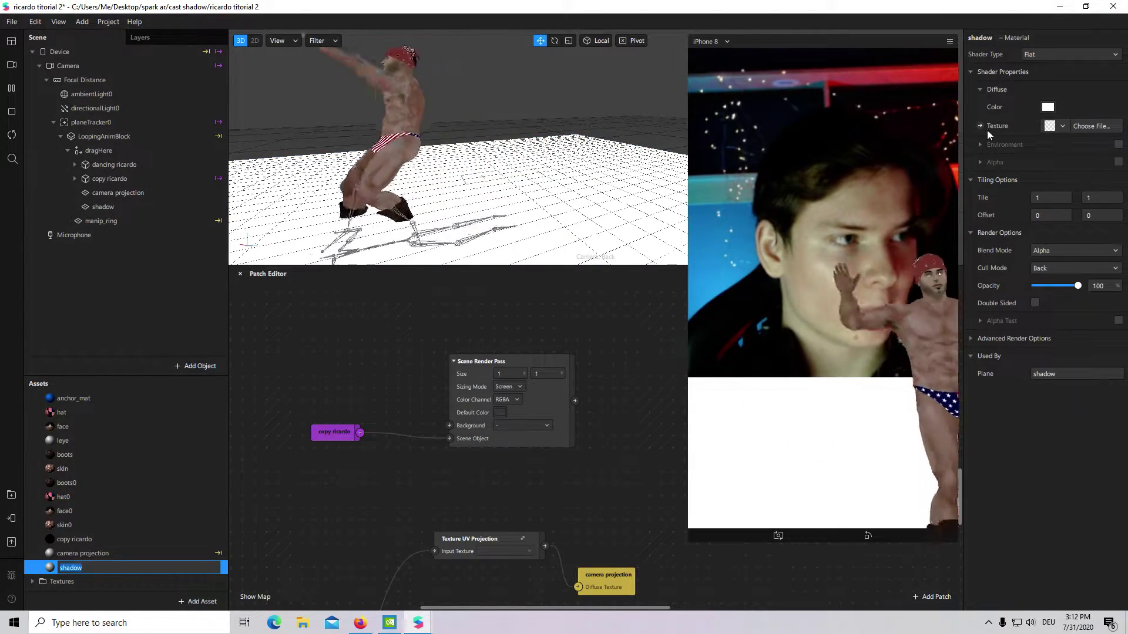
click(625, 460)
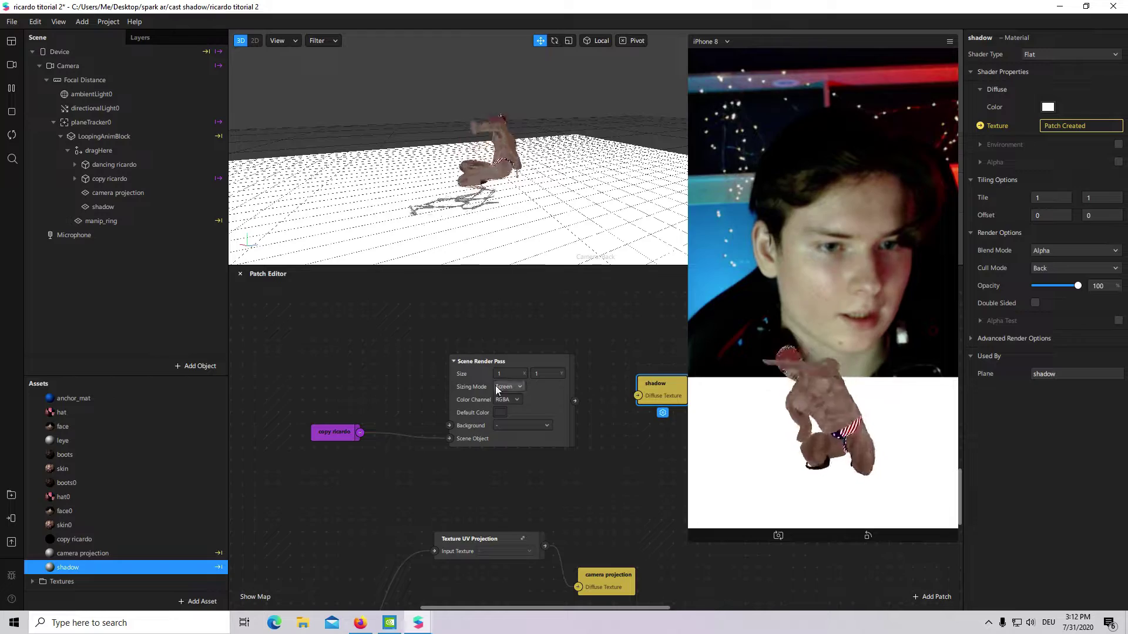
drag(397, 322, 622, 482)
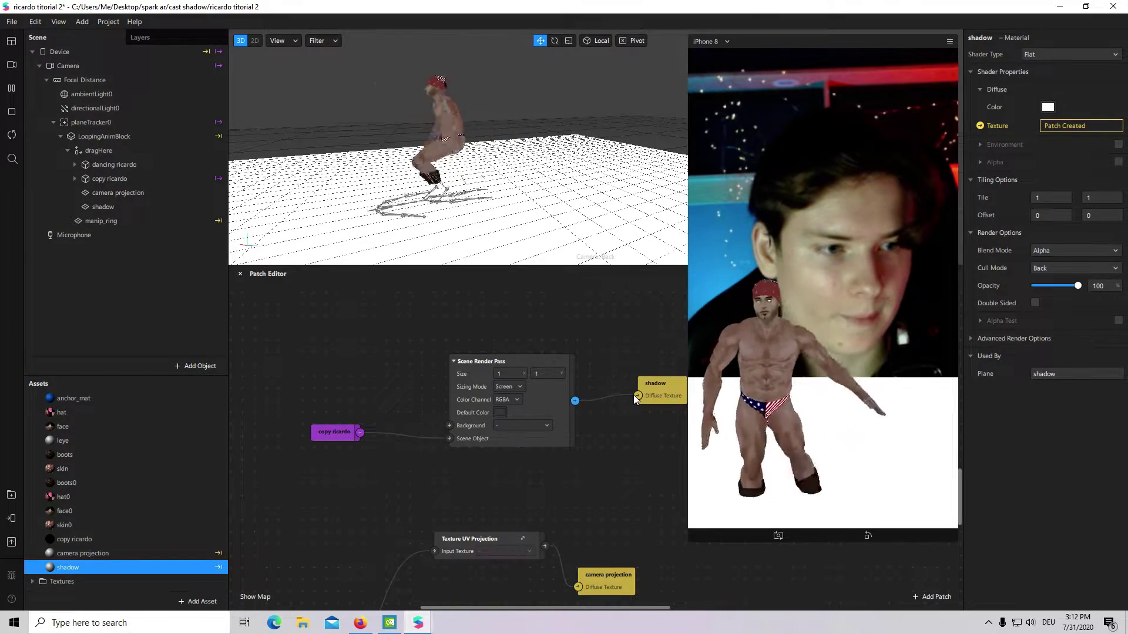
drag(633, 395, 634, 395)
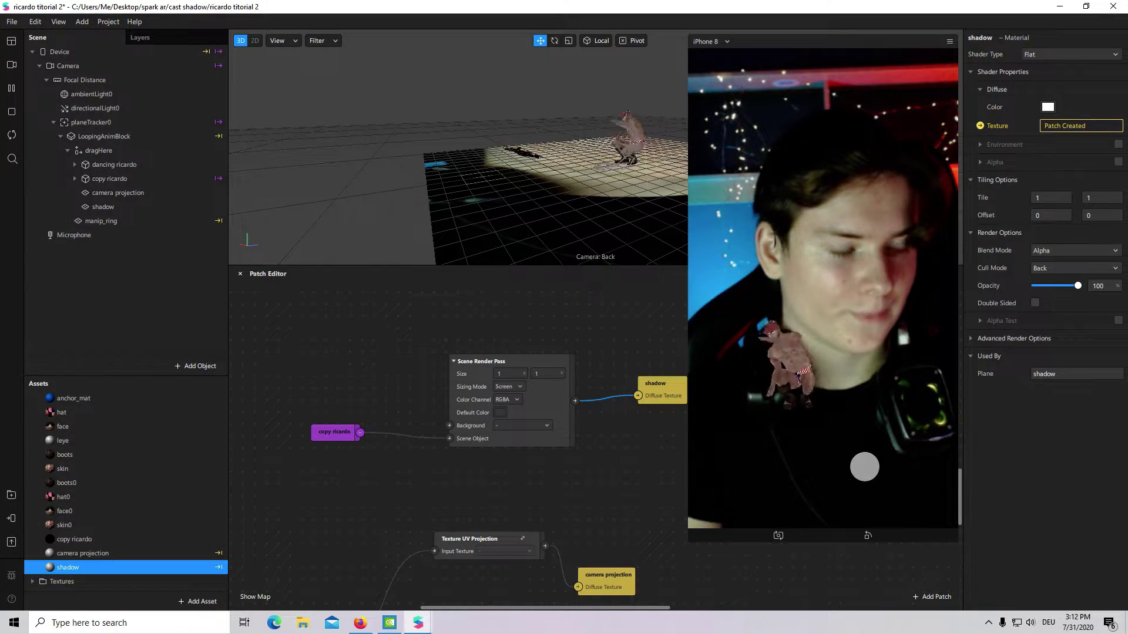
Insert a BlurBox5 patch between the render pass and shadow's Diffuse Texture.
scroll(102, 564, down, 3)
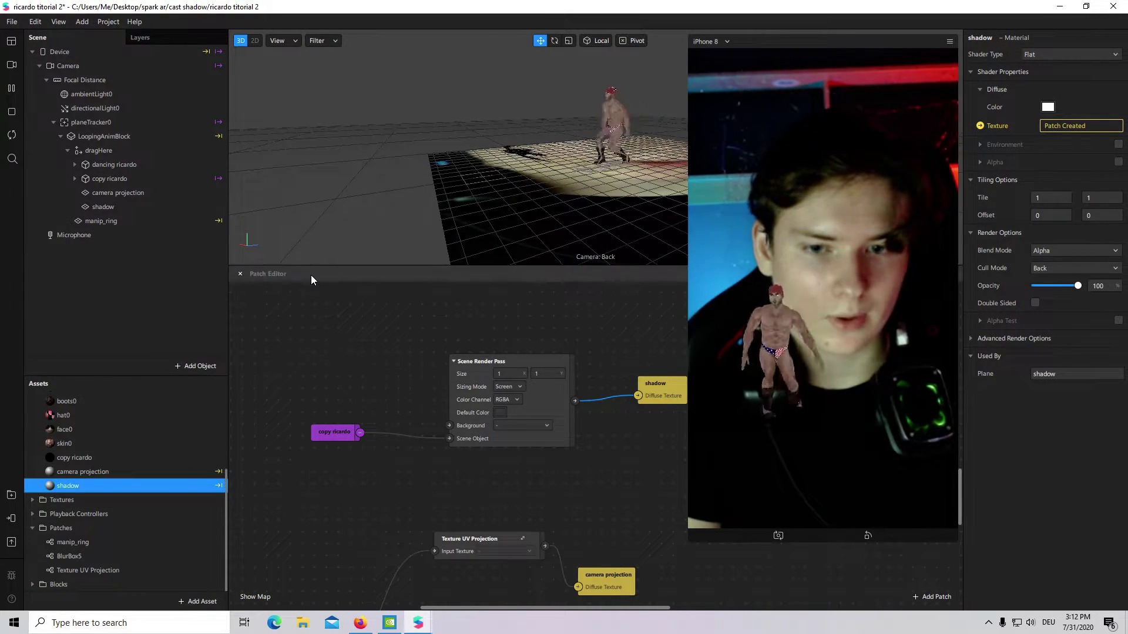
drag(101, 556, 616, 464)
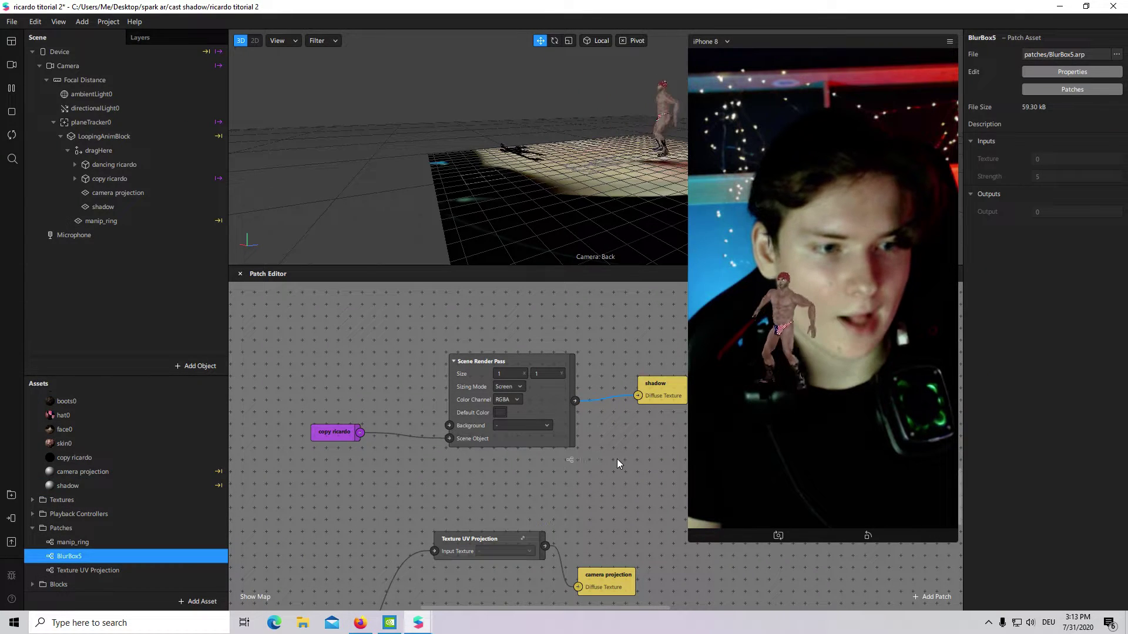
drag(580, 528, 631, 451)
drag(599, 608, 624, 608)
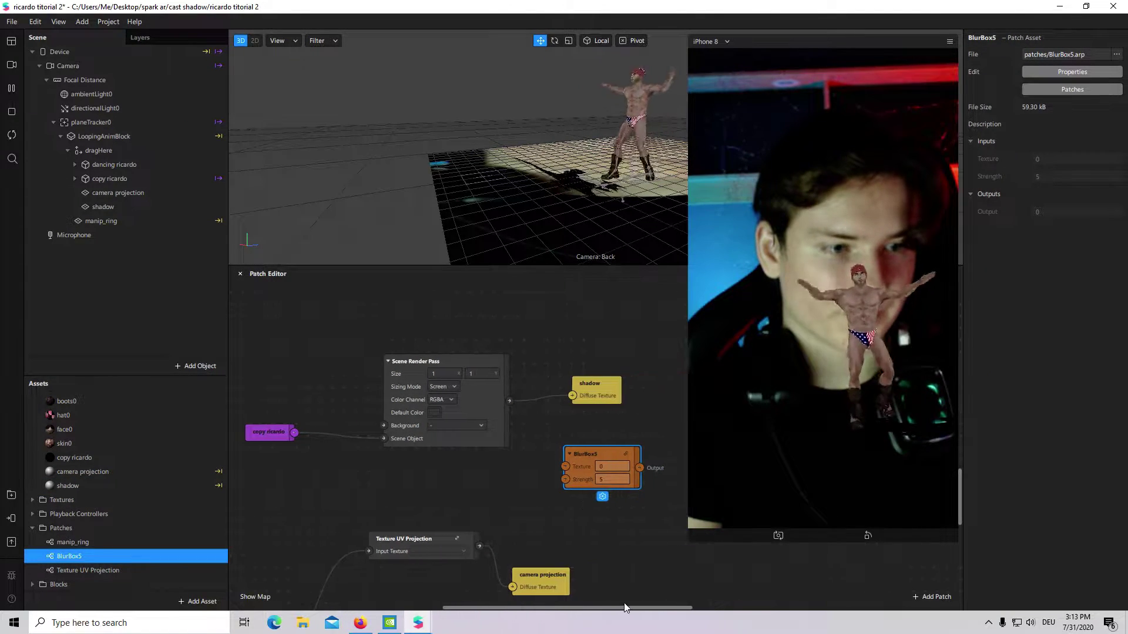
drag(559, 468, 560, 468)
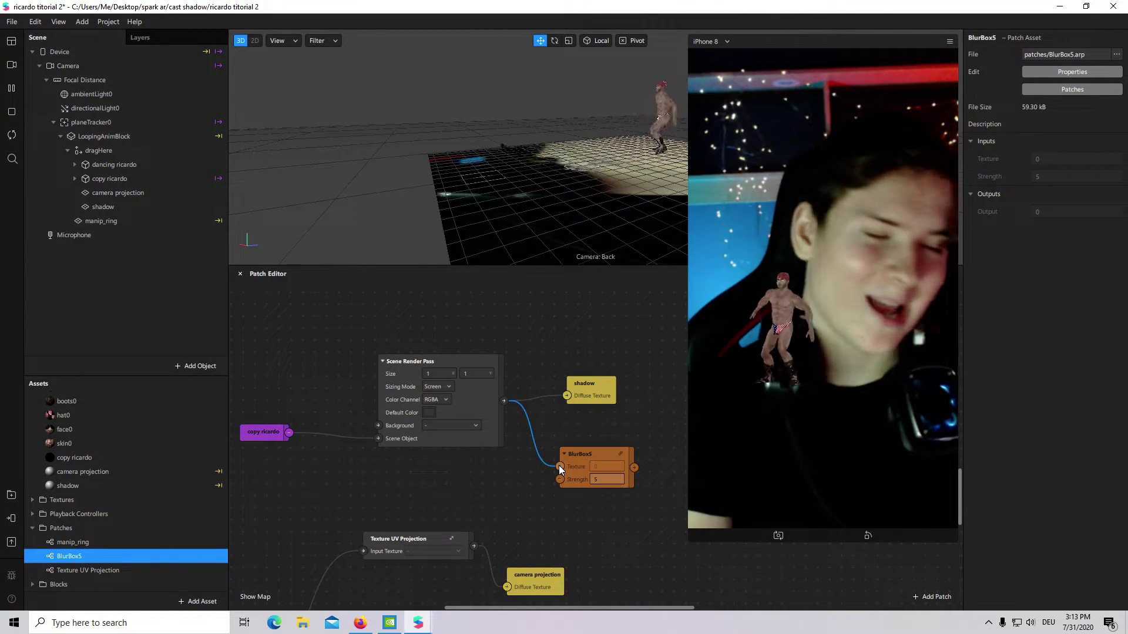
drag(605, 390, 642, 341)
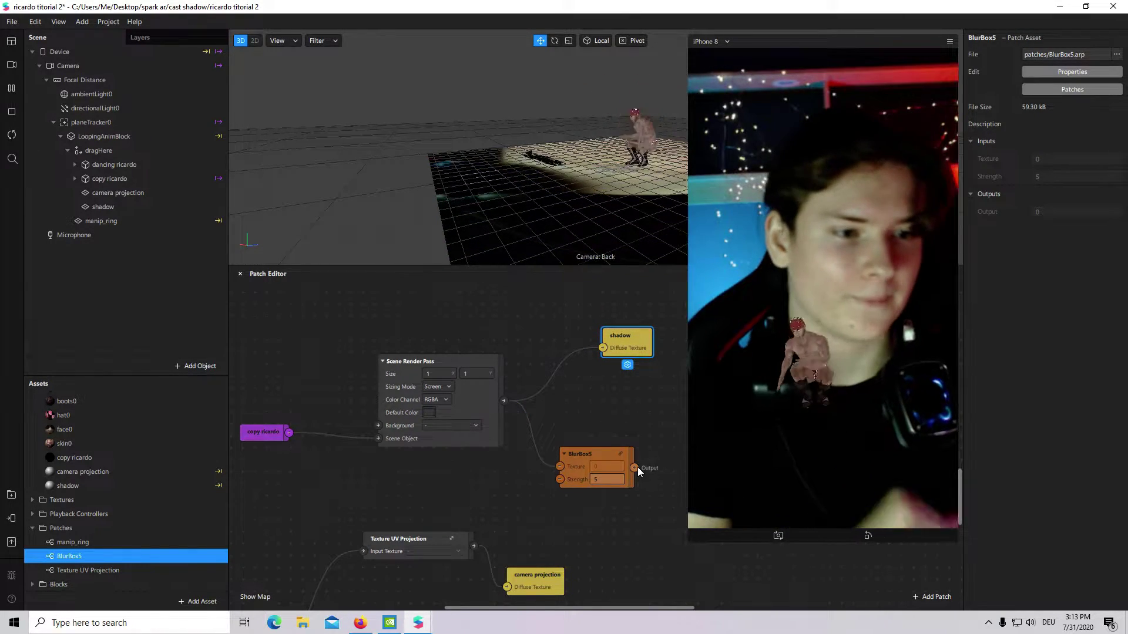
drag(634, 467, 635, 467)
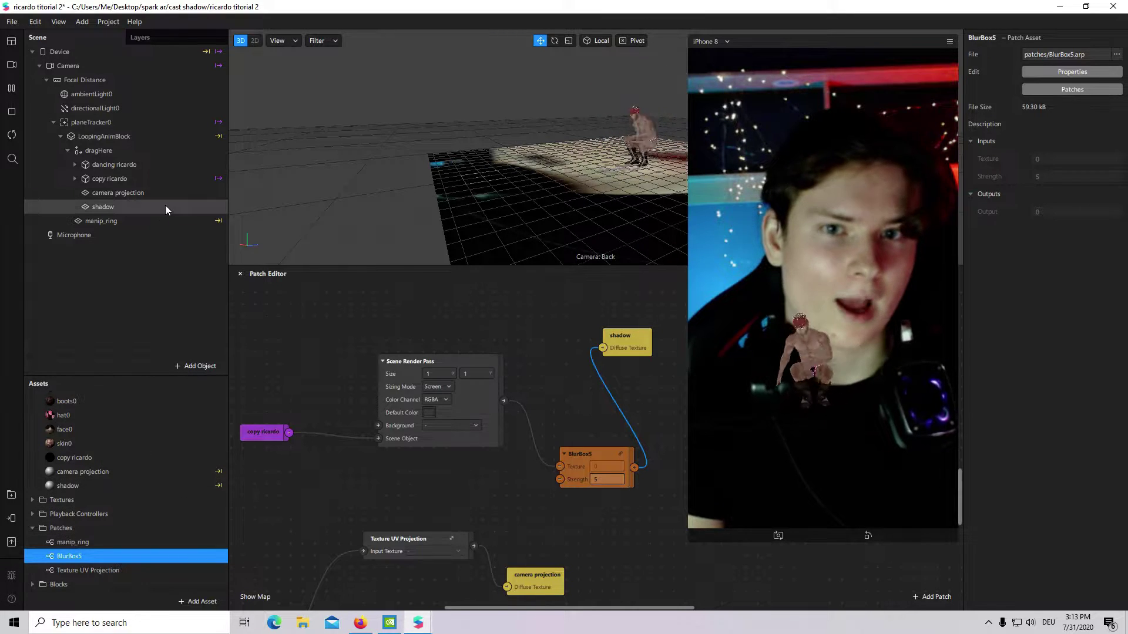
Set the shadow material's Blend Mode to Multiply.
click(104, 485)
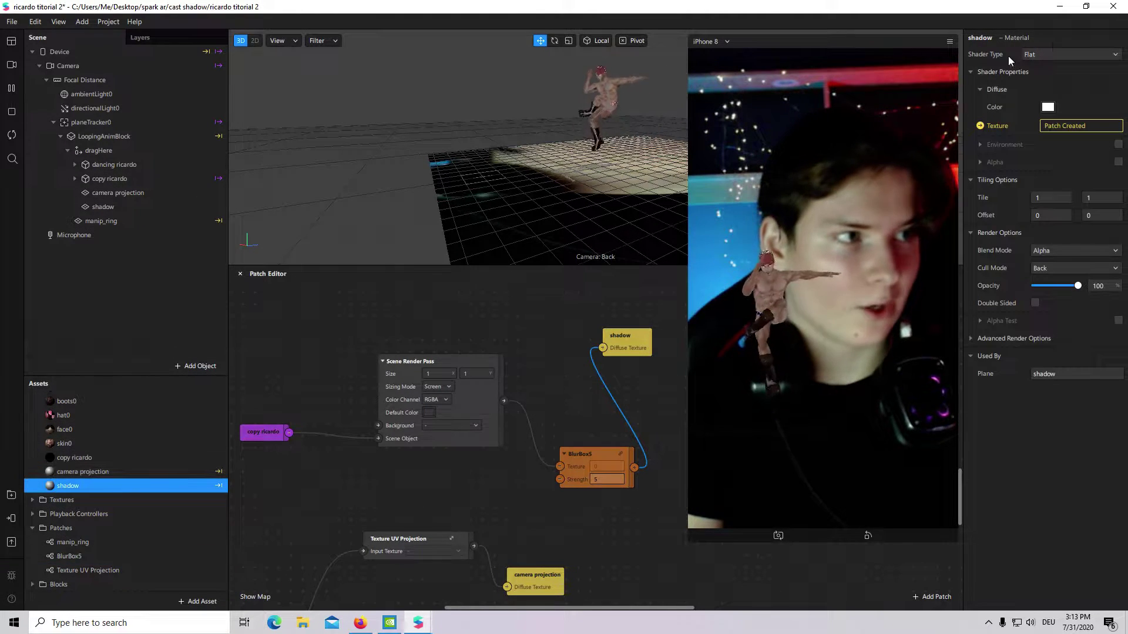
click(1066, 250)
click(1067, 287)
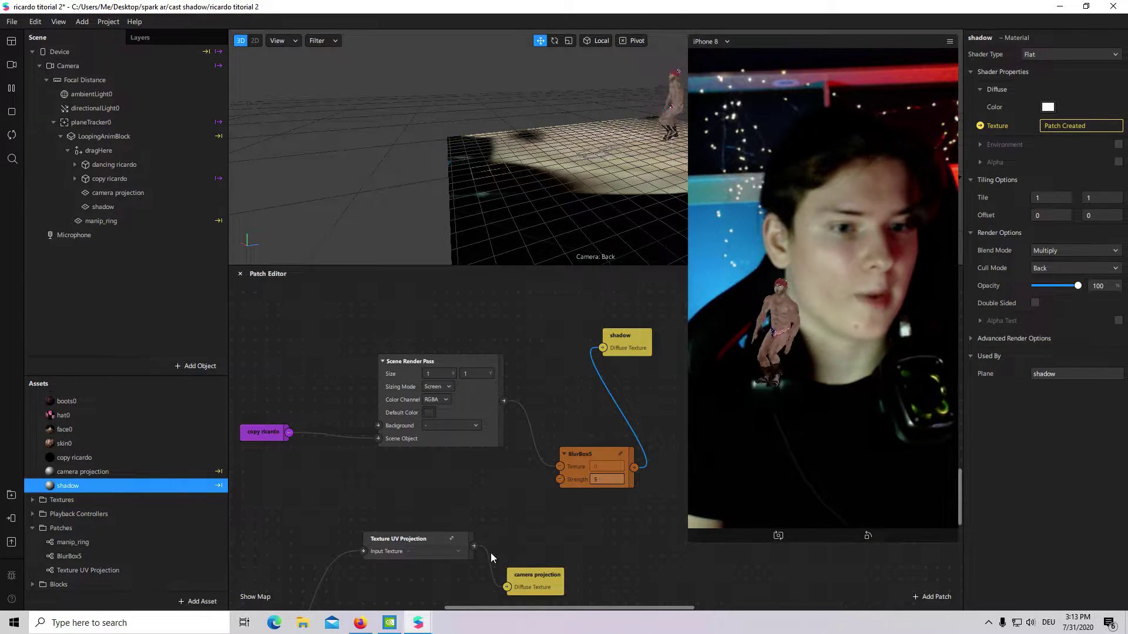
Duplicate Texture UV Projection and route BlurBox5's Output through it into shadow's Diffuse Texture.
click(411, 541)
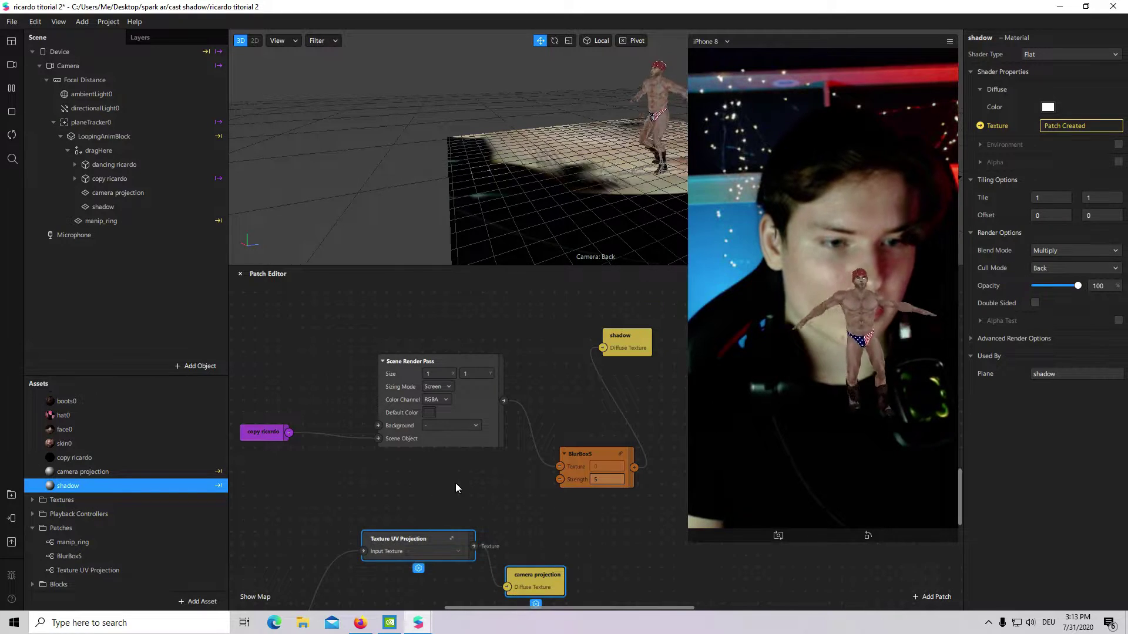
key(ctrl+d)
drag(475, 556, 495, 479)
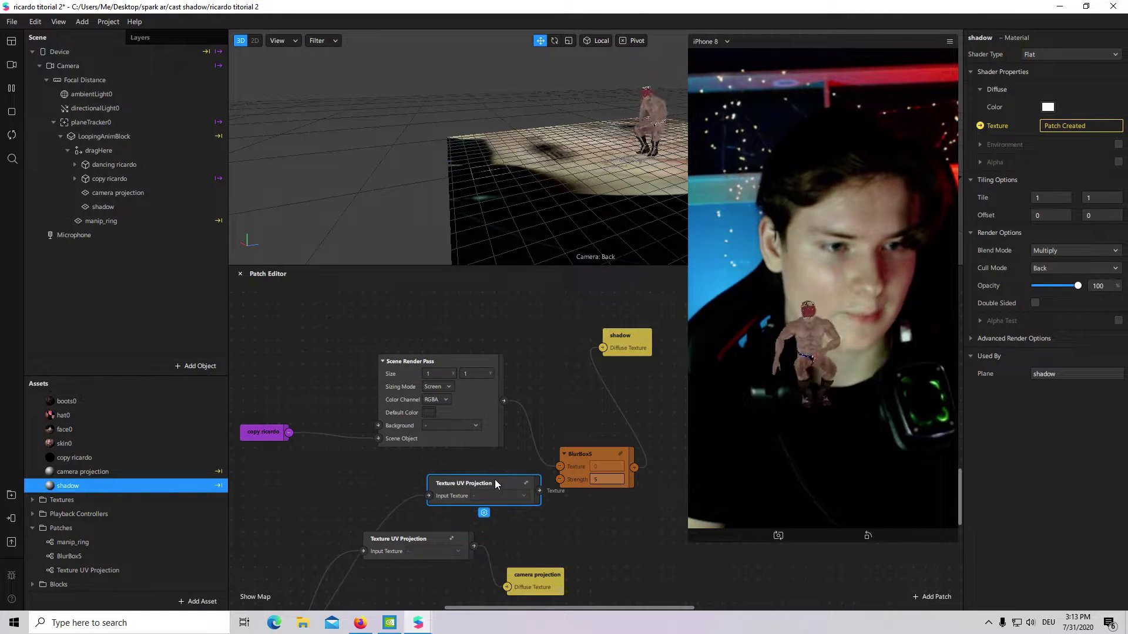
drag(475, 395, 423, 491)
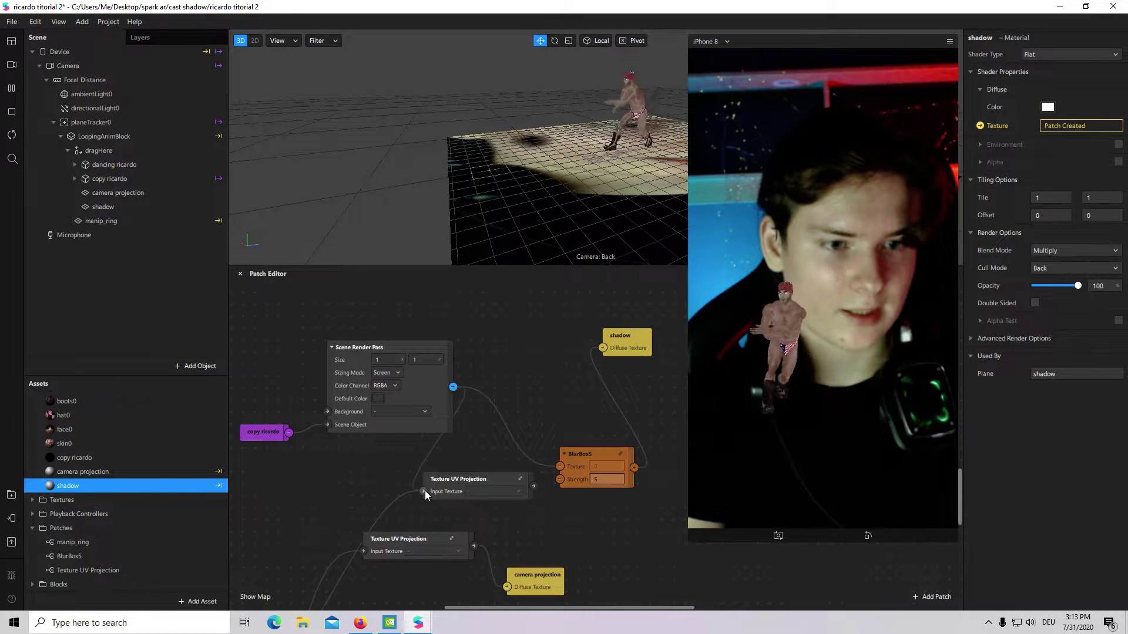
drag(491, 486, 569, 374)
drag(633, 468, 483, 373)
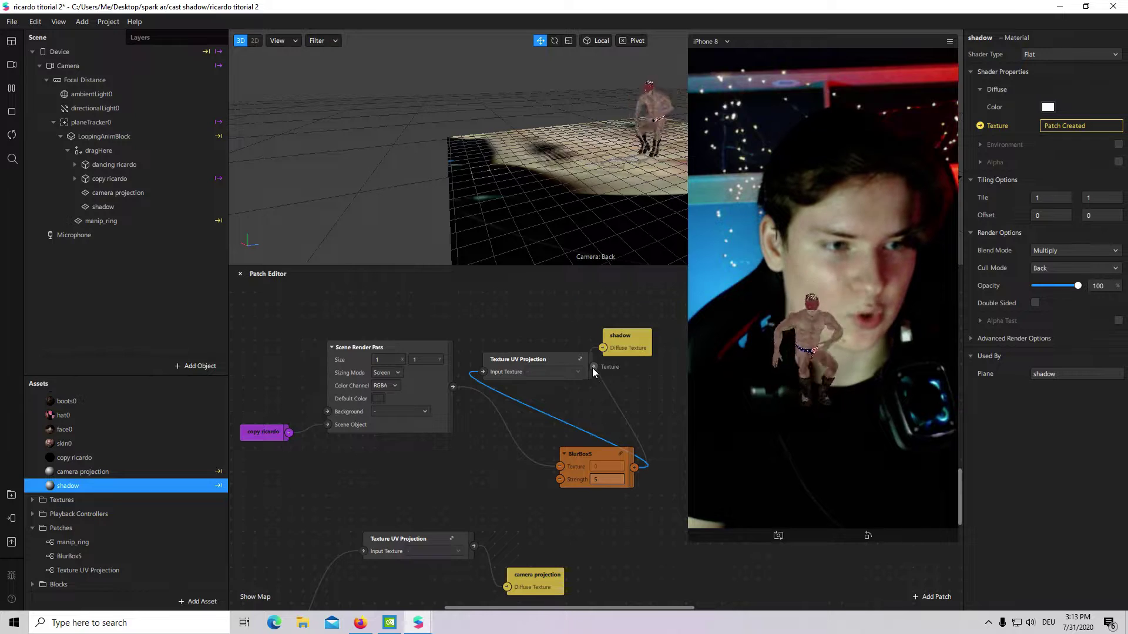
drag(607, 358, 603, 348)
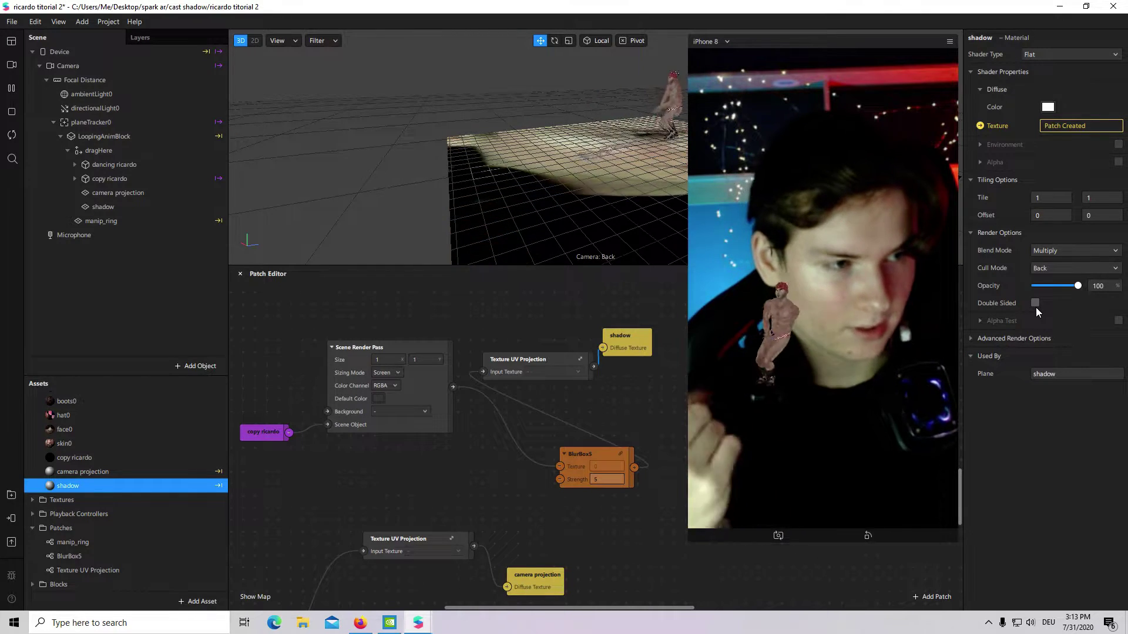
Set the shadow material's opacity to 60.
click(1097, 286)
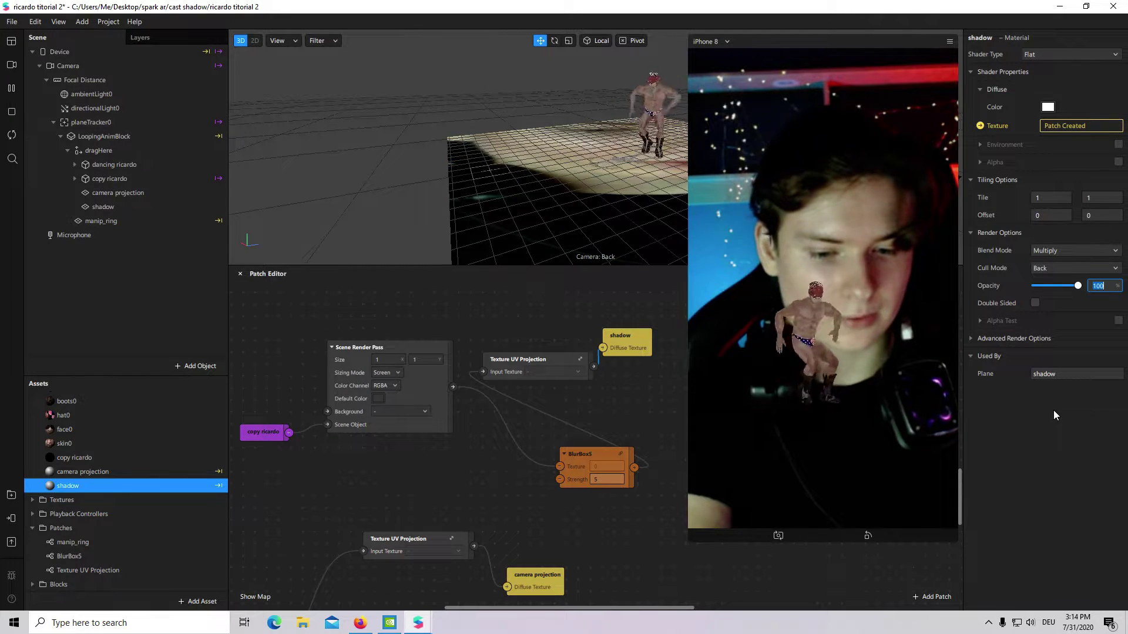
text(6)
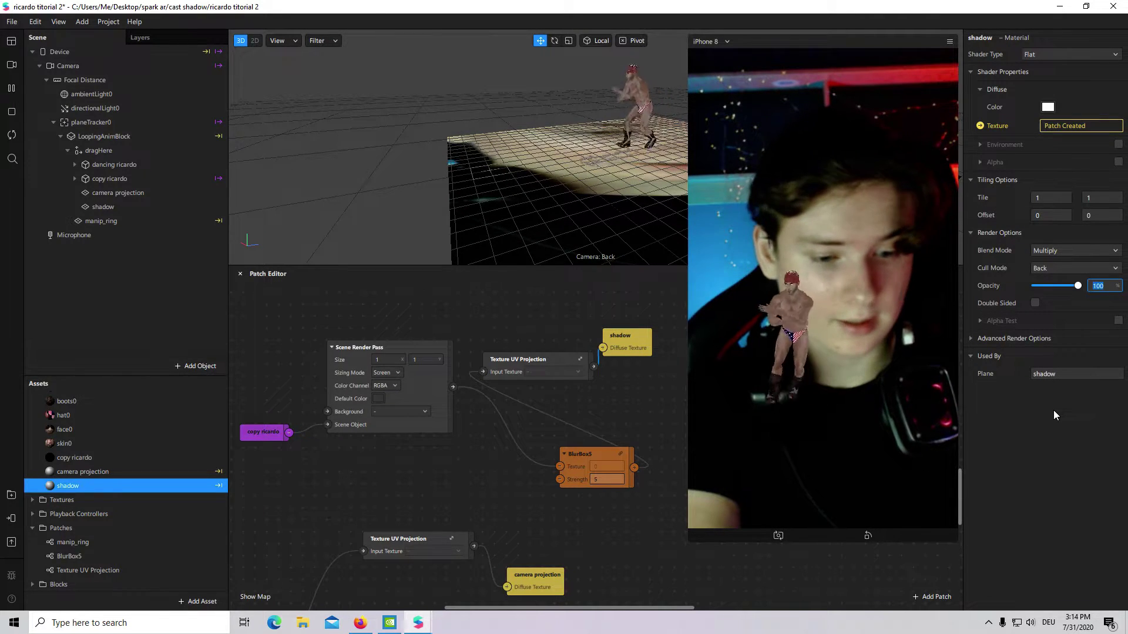
text(0)
key(Return)
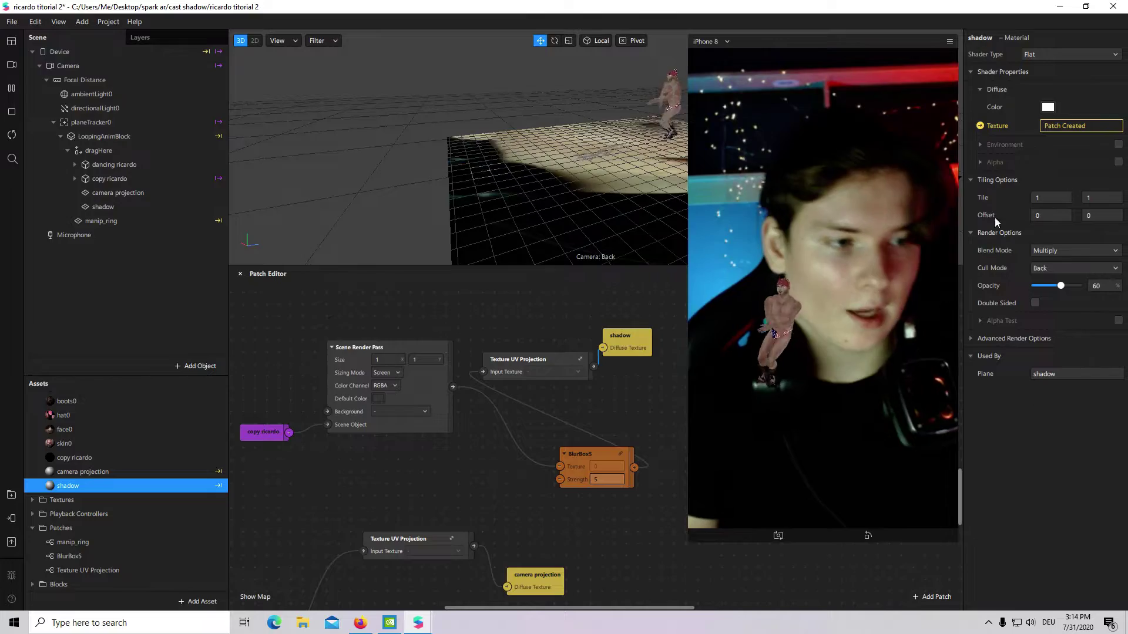
click(11, 64)
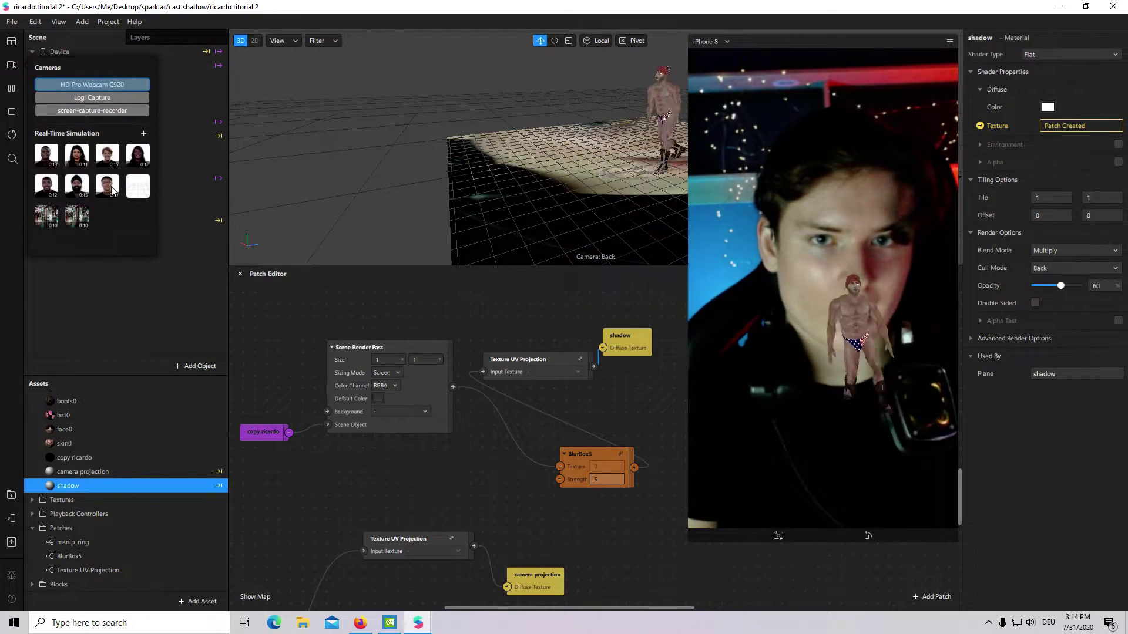
click(73, 219)
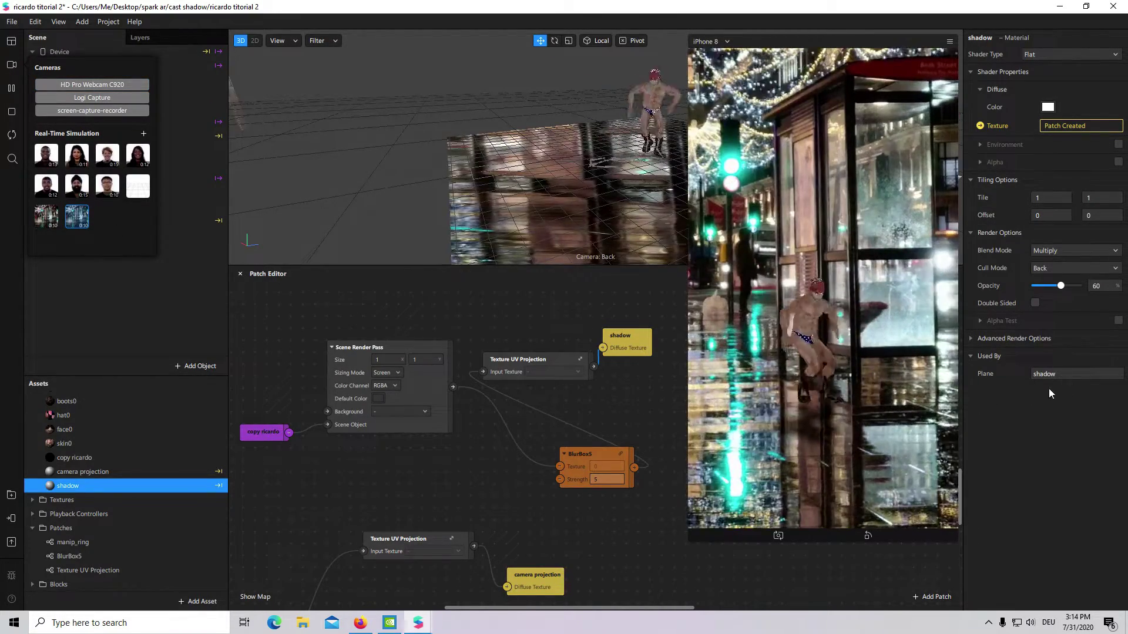
click(12, 67)
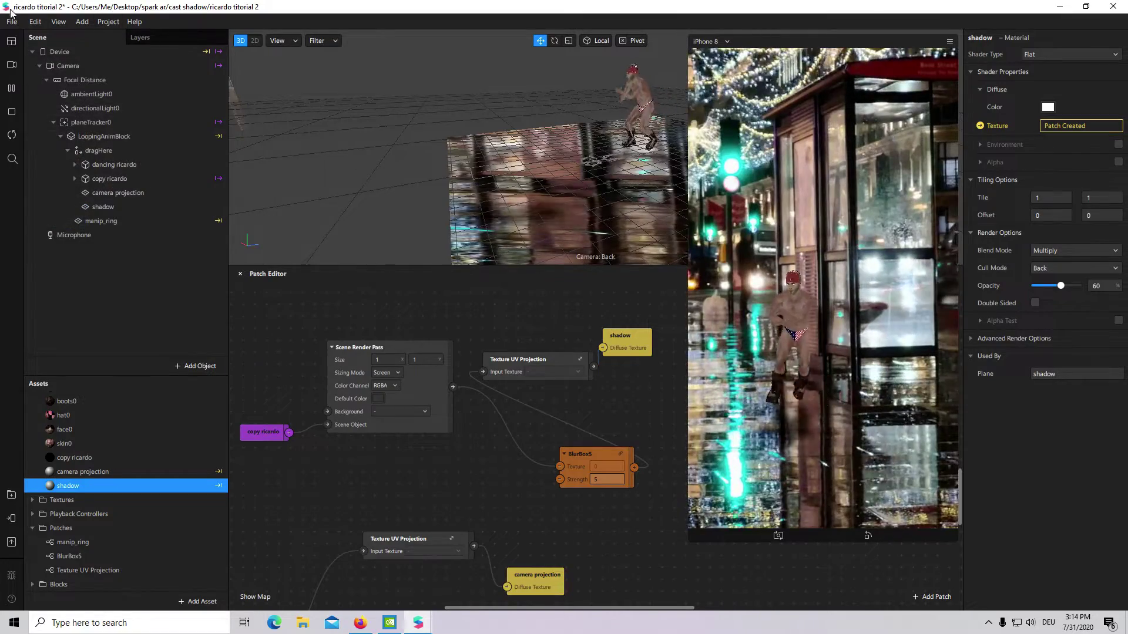
click(11, 67)
click(104, 83)
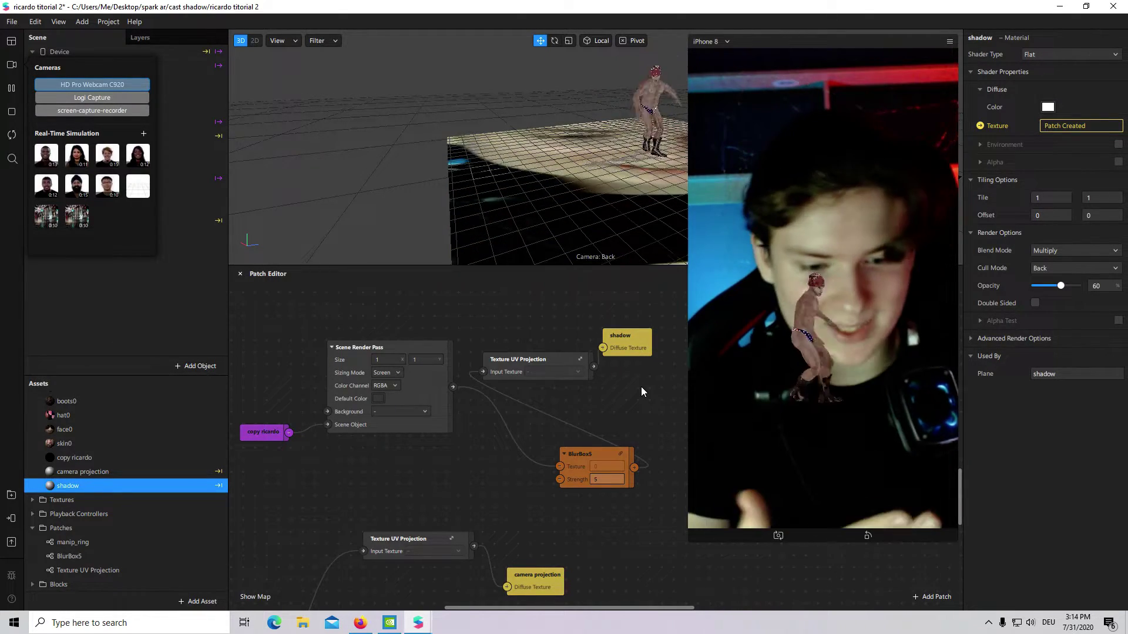
click(639, 398)
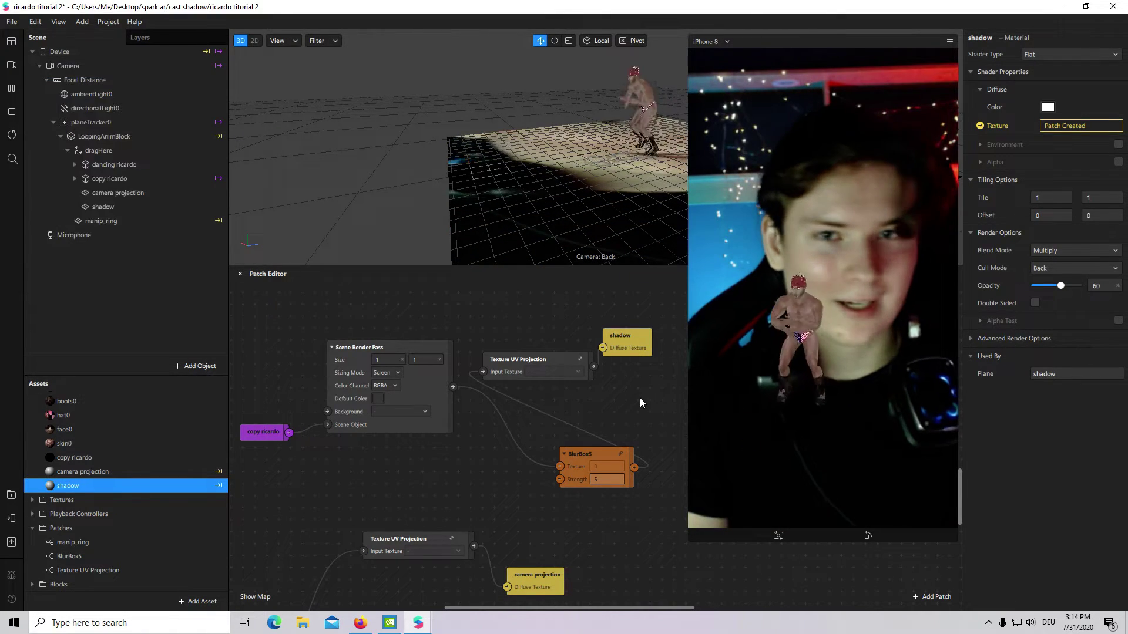